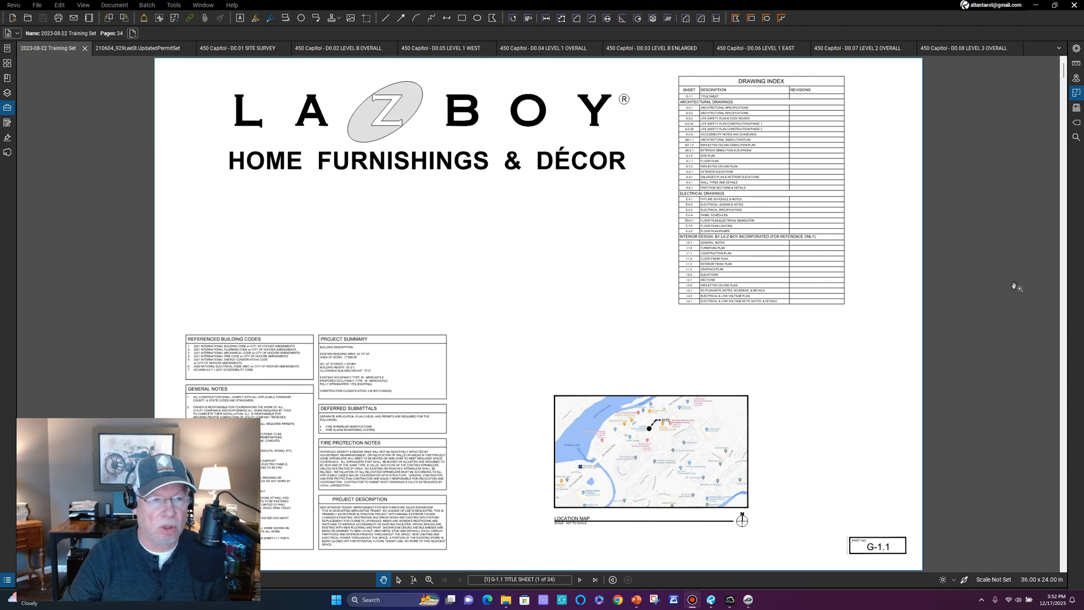
click(748, 600)
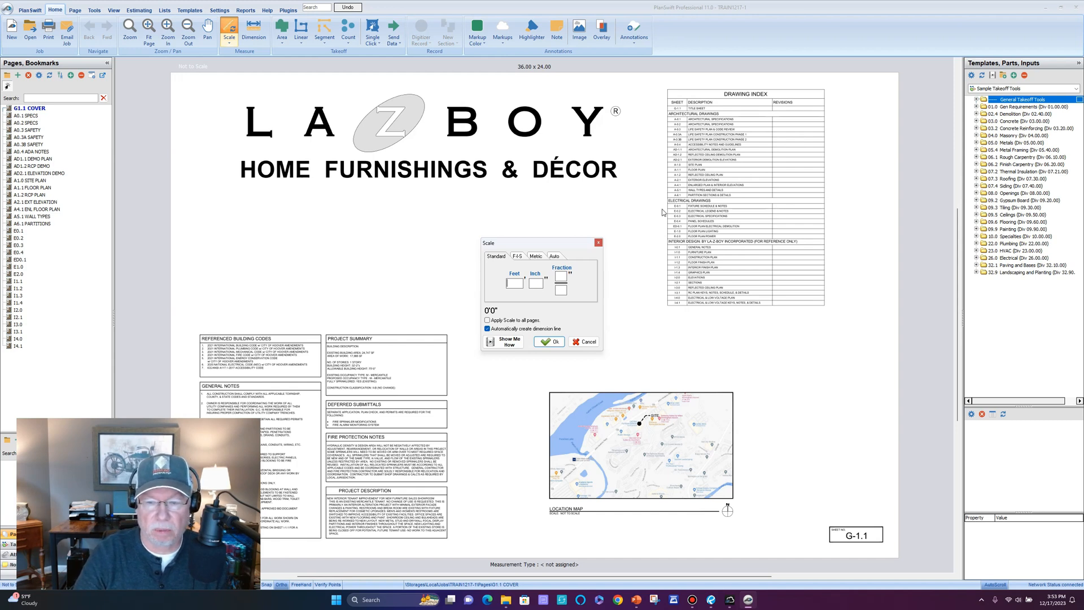
click(586, 343)
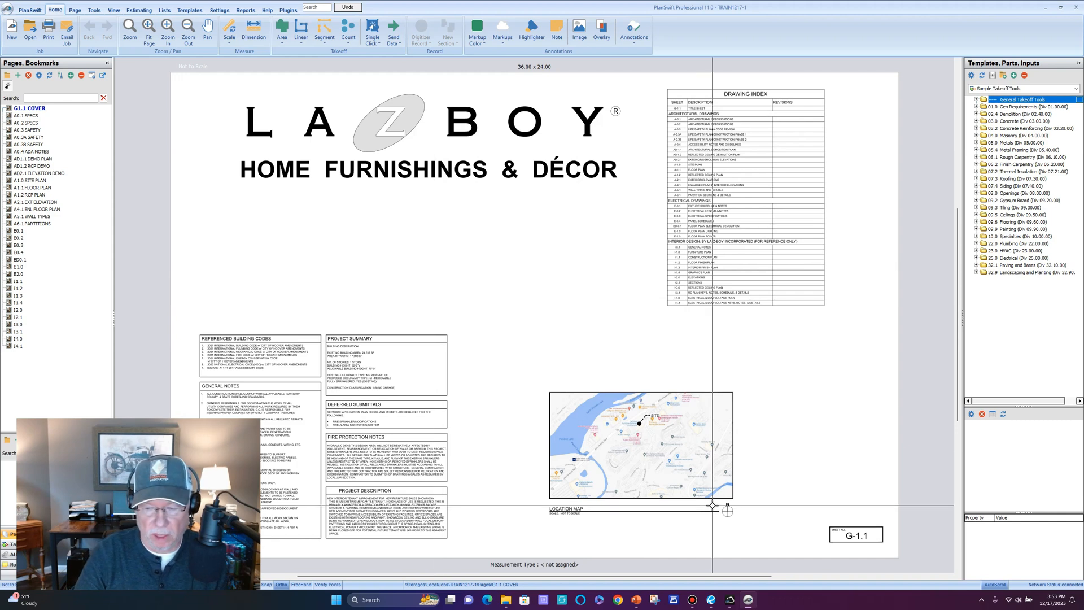
click(711, 600)
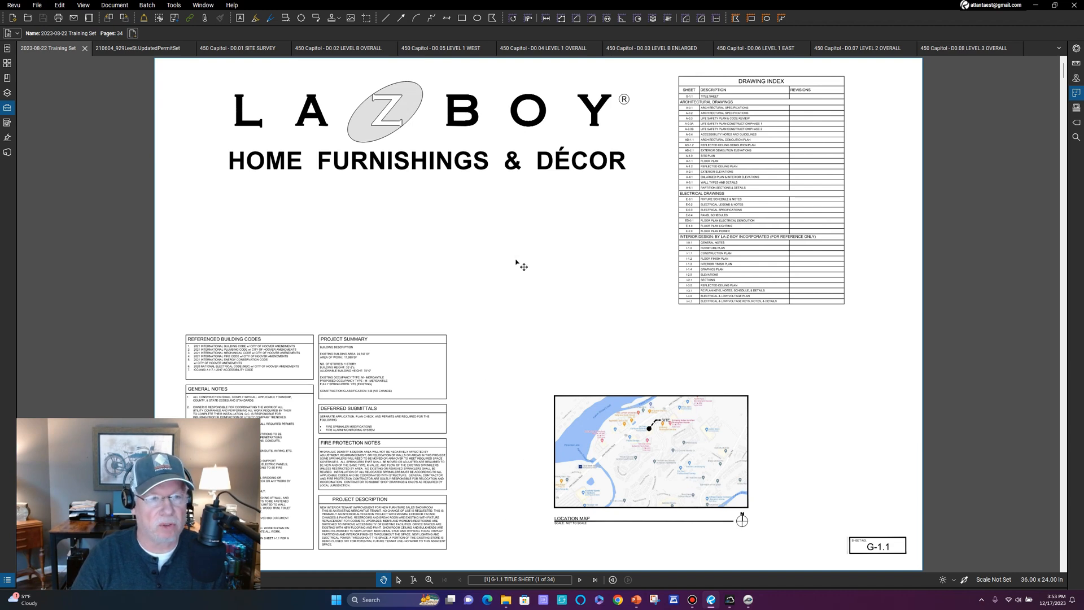
key(ctrl+Tab)
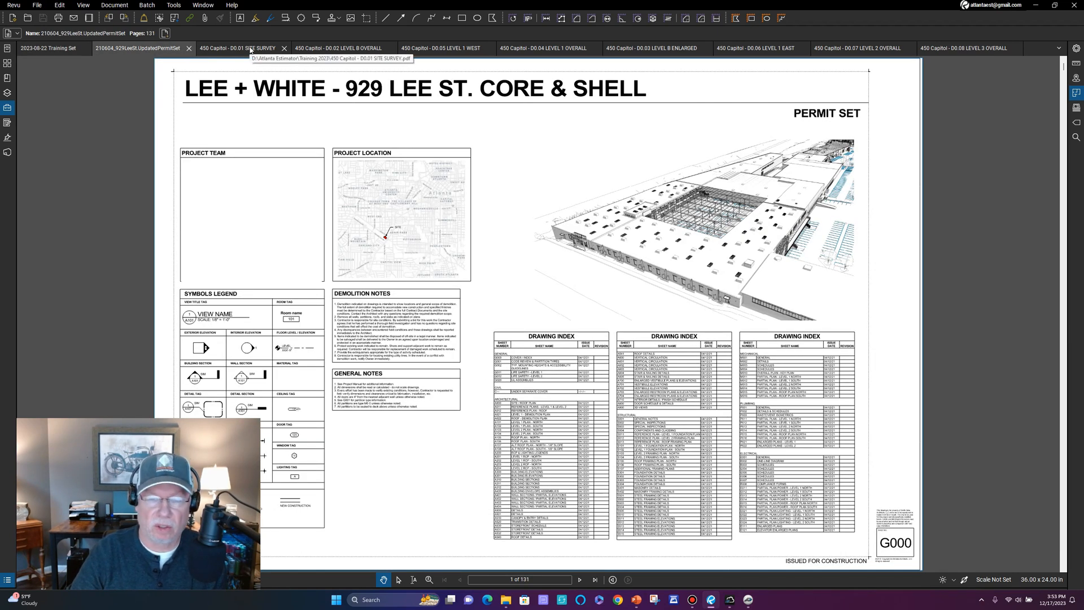
Move past the D0.01 SITE SURVEY tab to the 450 Capitol D0.02 LEVEL B OVERALL sheet.
click(250, 49)
click(330, 50)
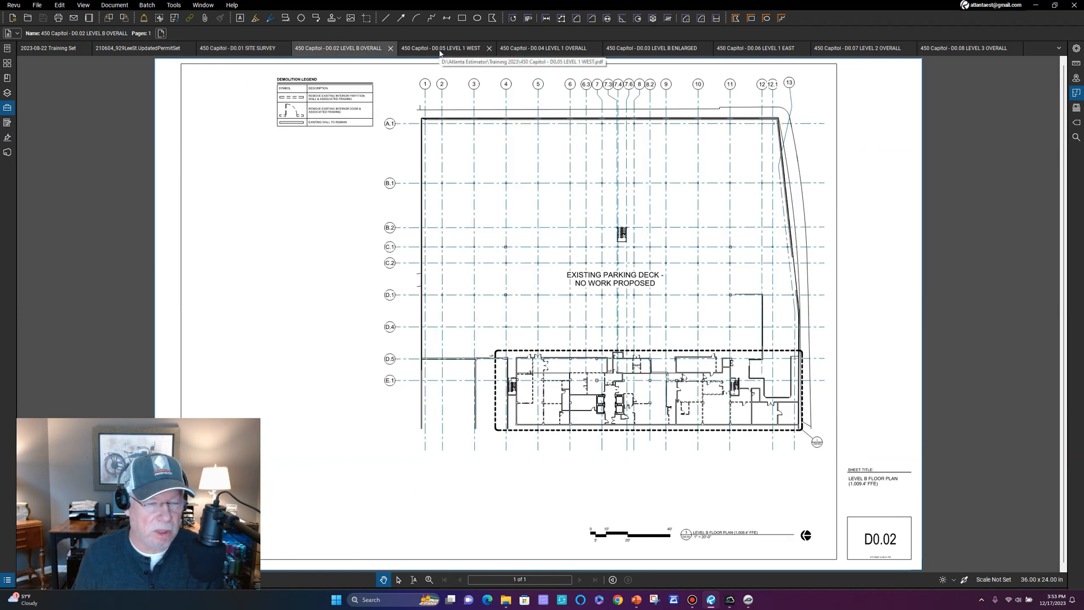
mouse_move(440, 53)
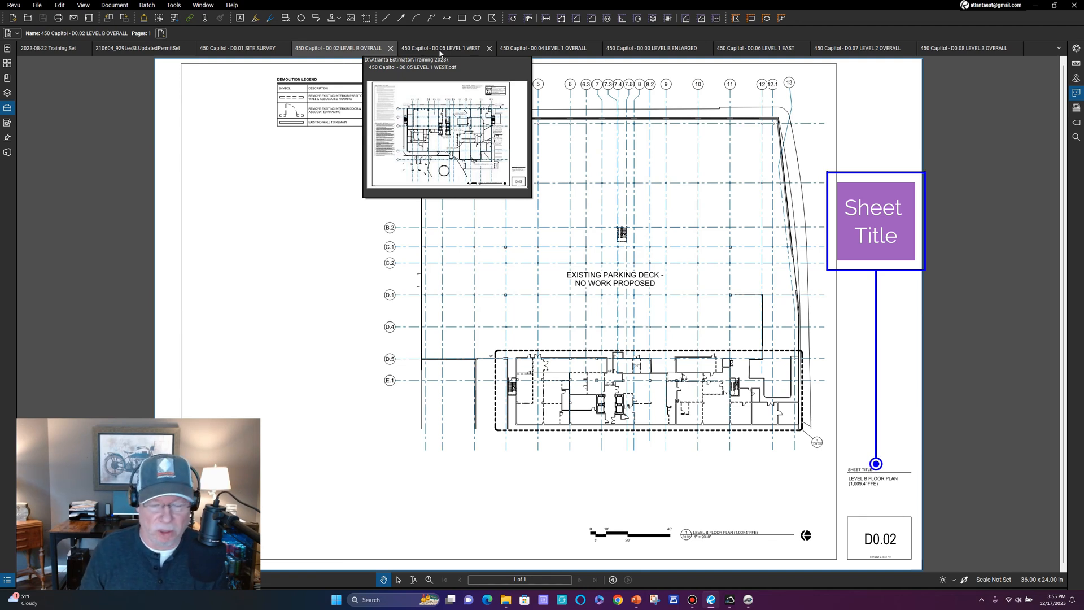
Return to the 2023-08-22 Training Set, then bring up PlanSwift's LA-Z-BOY G1.1 COVER sheet.
click(55, 49)
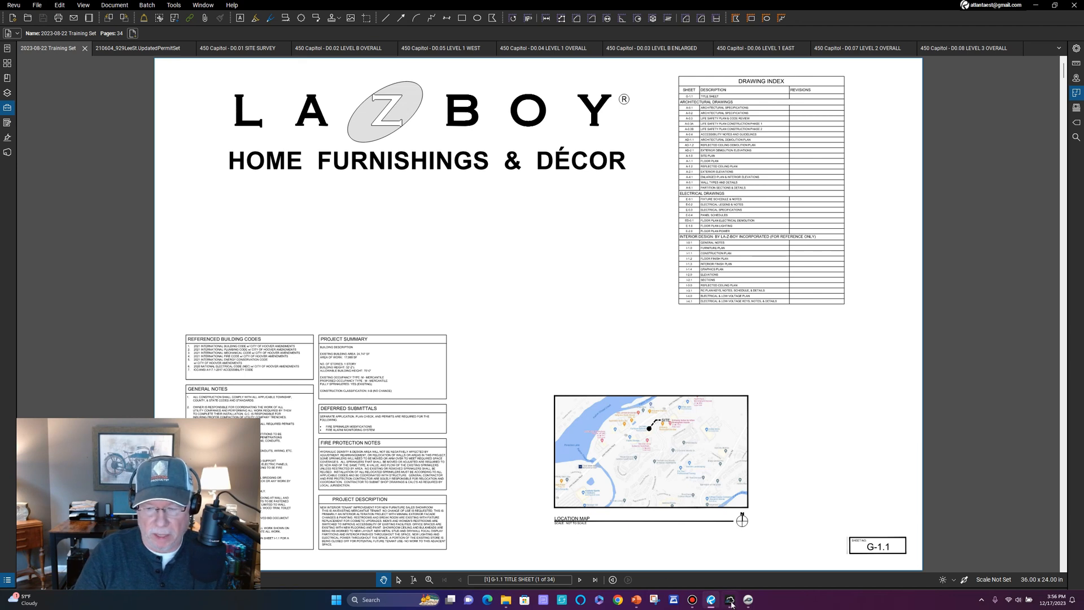
click(748, 599)
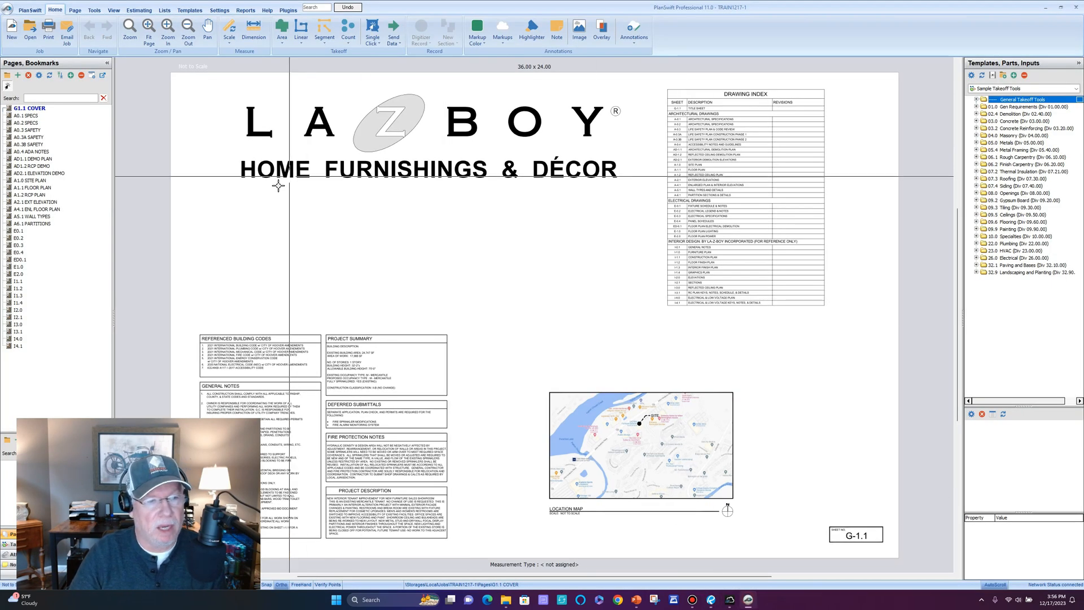
Close the LA-Z-BOY TRAIN1217-1 job and open the New Job dialog.
click(7, 11)
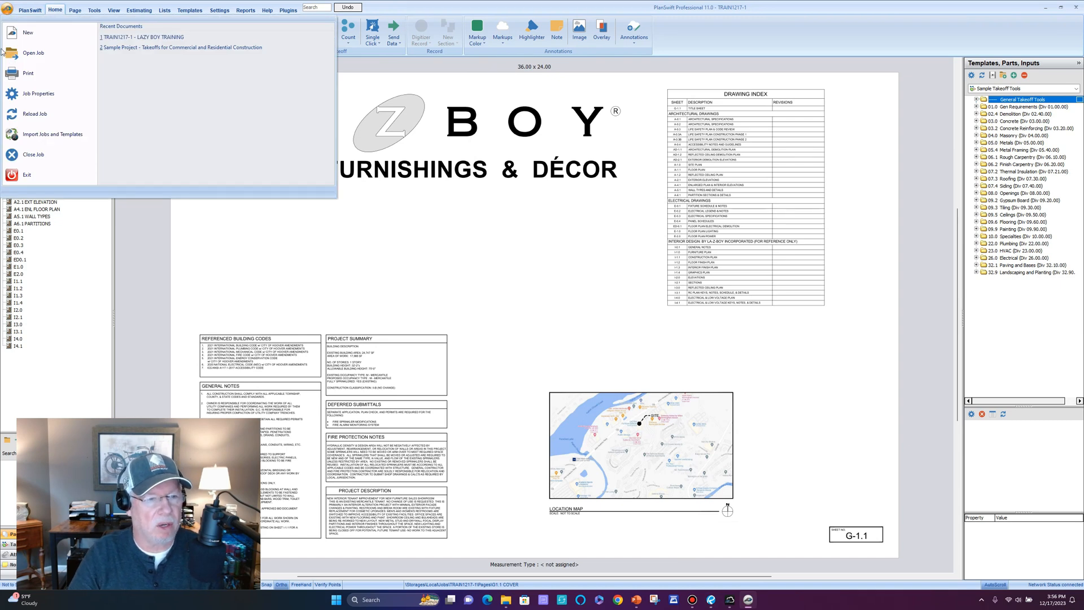
click(33, 154)
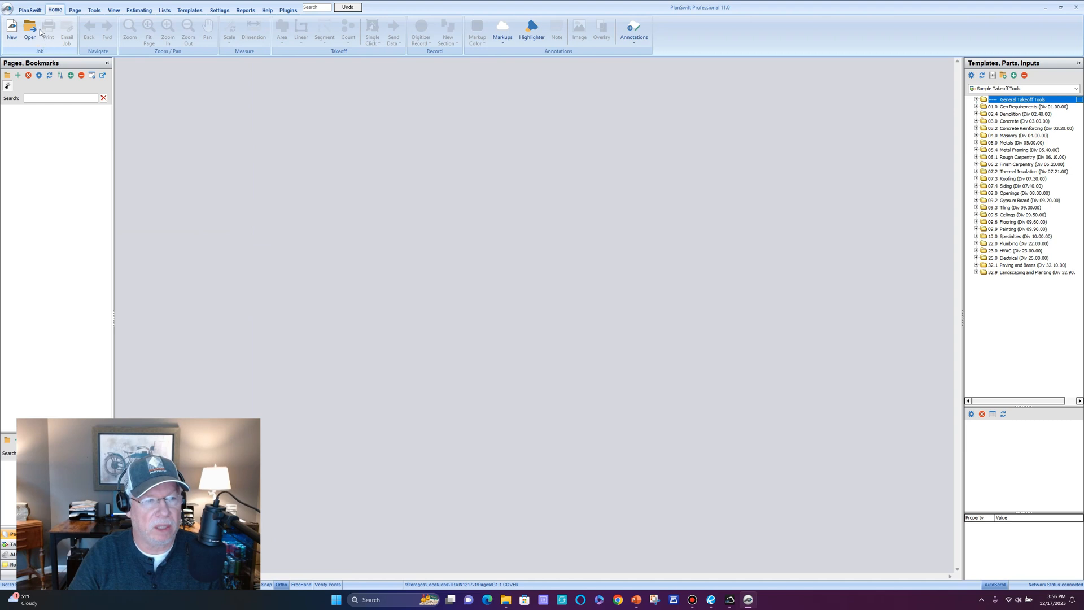
click(31, 11)
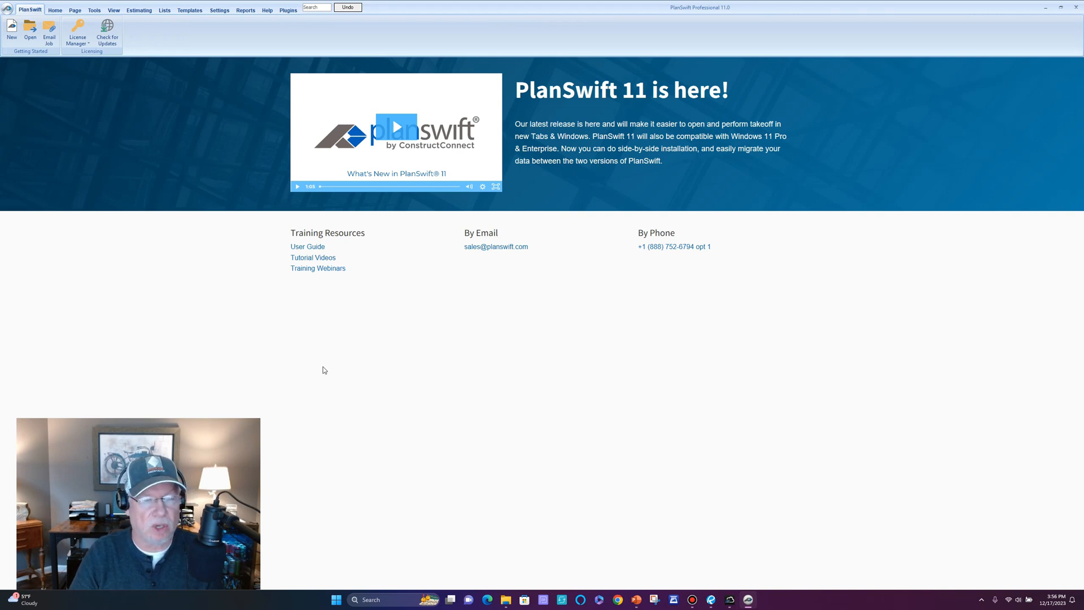
click(14, 30)
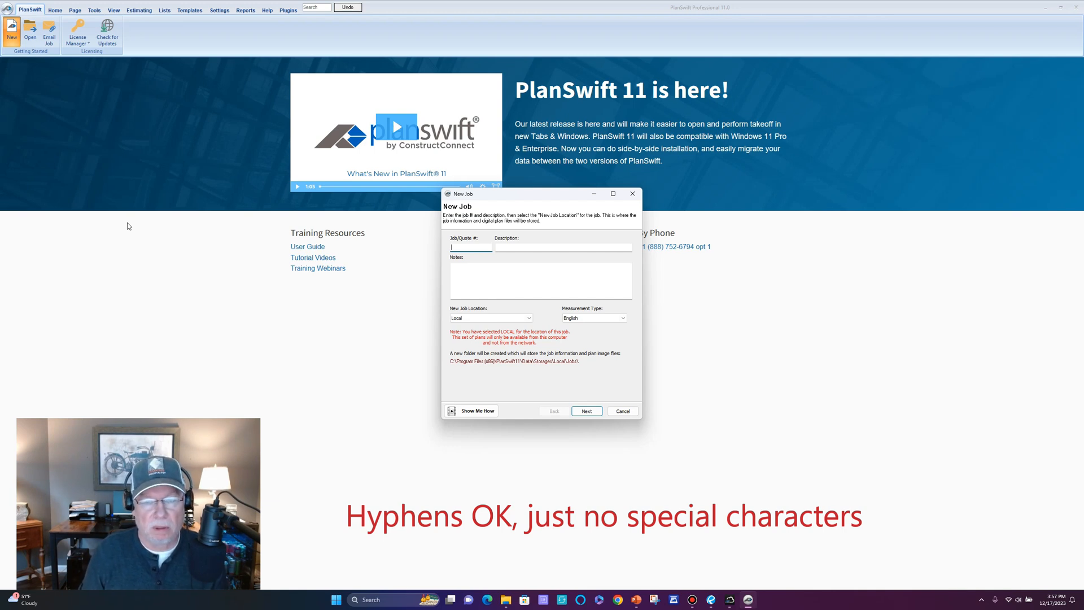
Change the job number to TRAIN1217-2 so it no longer duplicates TRAIN1217-1.
text(RR)
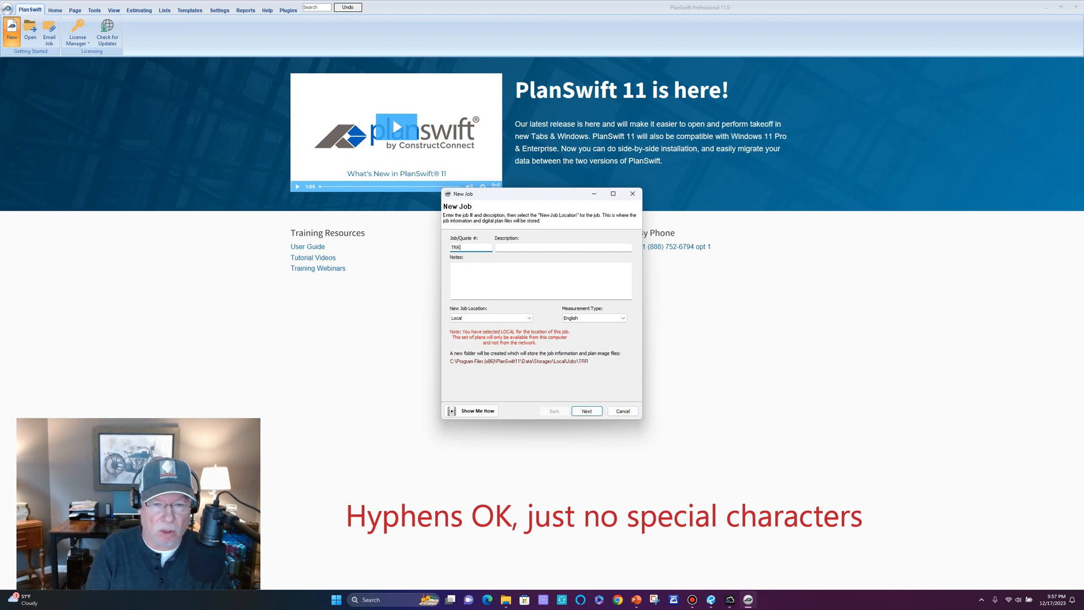
text(AINING)
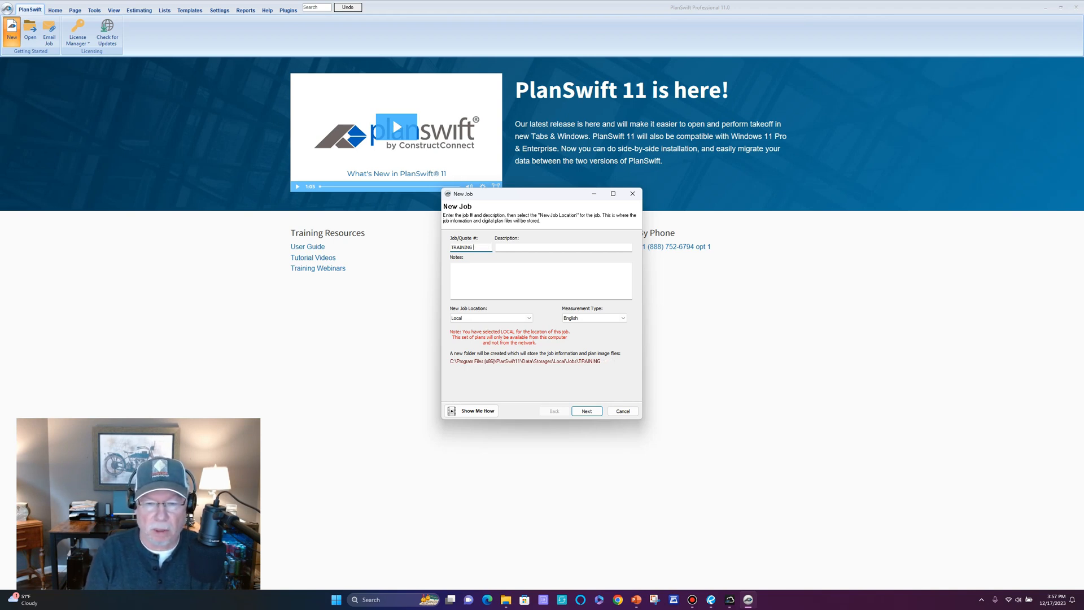
key(BackSpace)
key(BackSpace)
key(BackSpace)
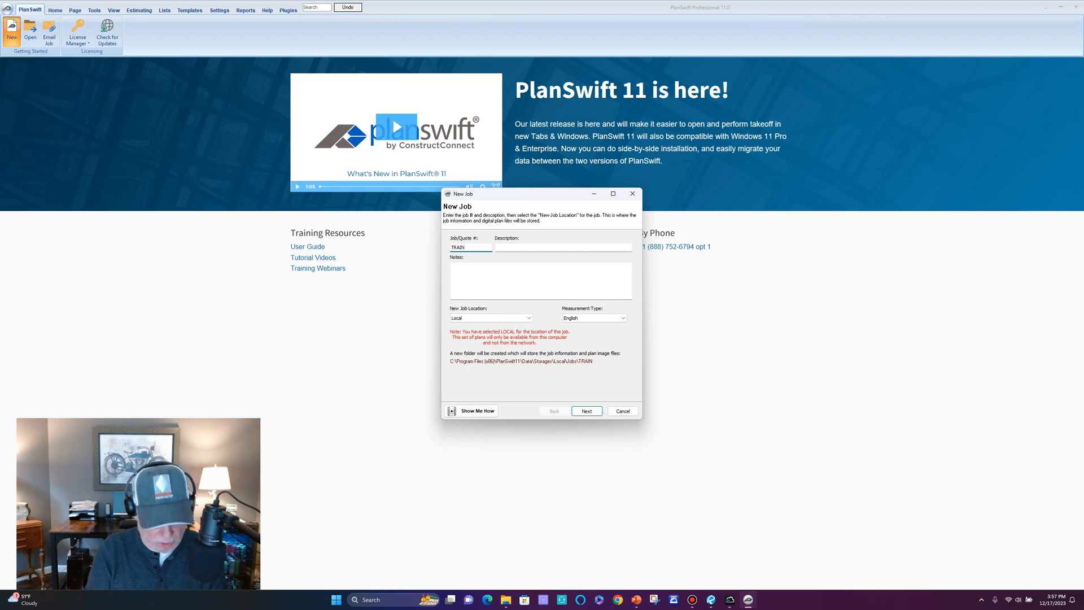
text(1217-1)
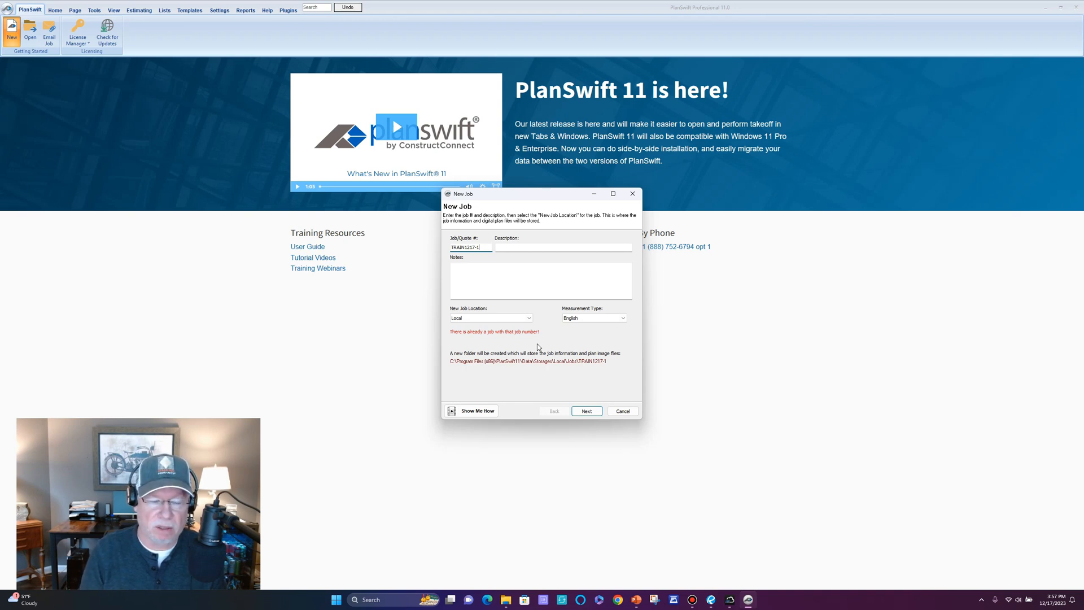
key(BackSpace)
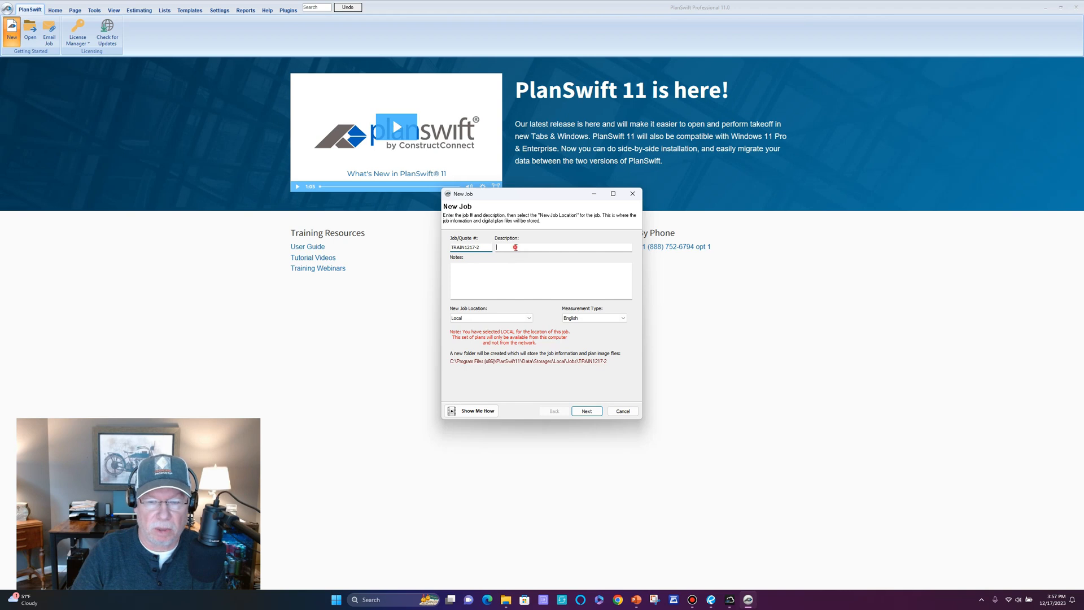
click(515, 247)
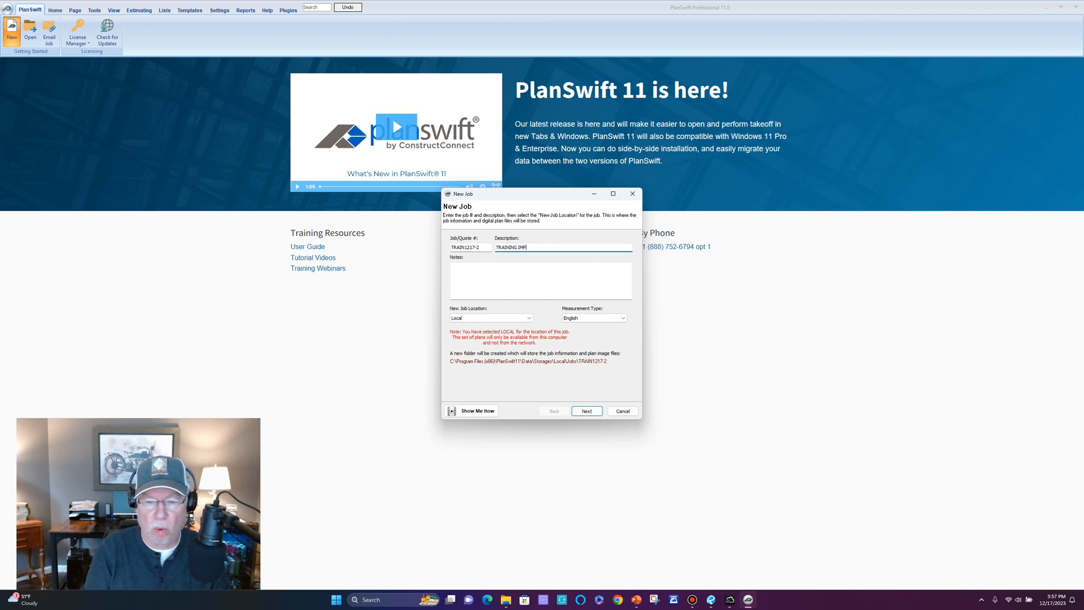
Describe the job as TRAINING IMPORT SINGLE PDF, add the note FOR ABC, and keep Local storage.
text(TRAINING IMPORT SINGLE PDF)
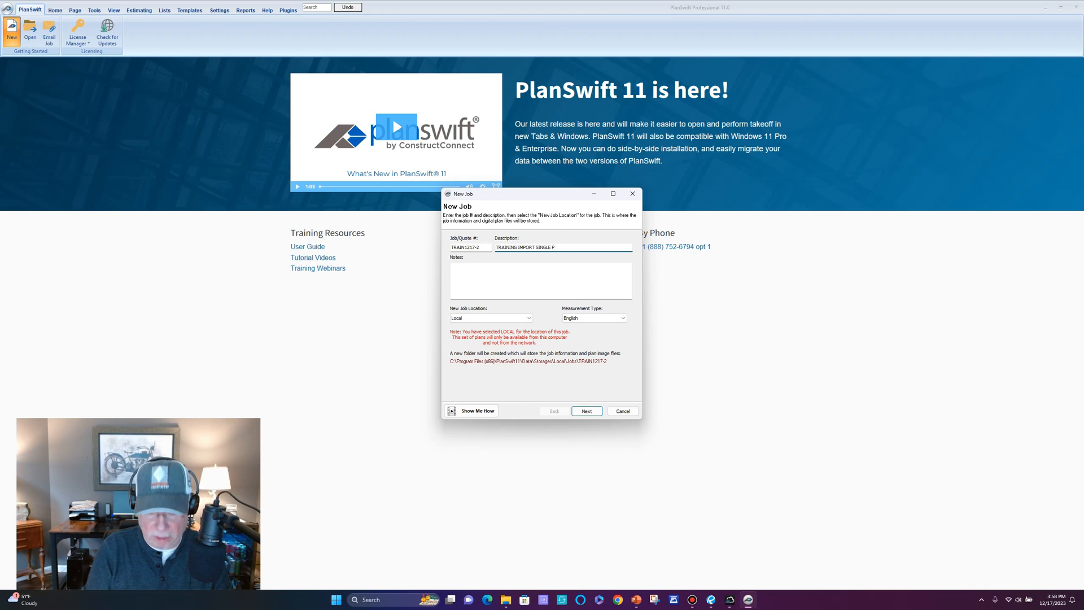
click(469, 268)
text(FOR ABC)
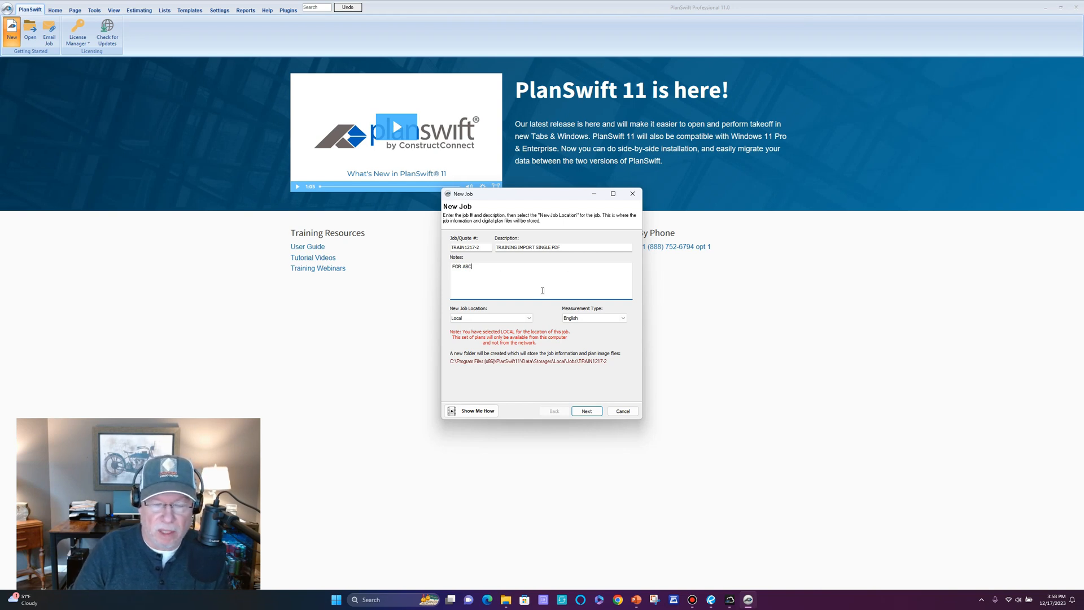
click(545, 318)
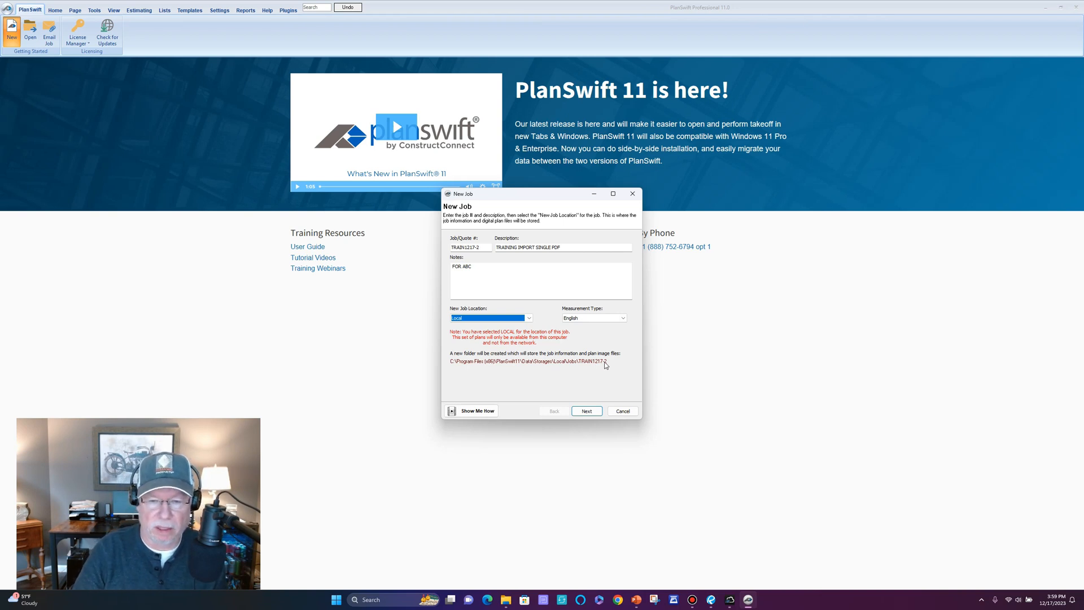
Check 2023-12-3 Structurals.pdf as the plan file and advance to Convert Settings.
click(587, 412)
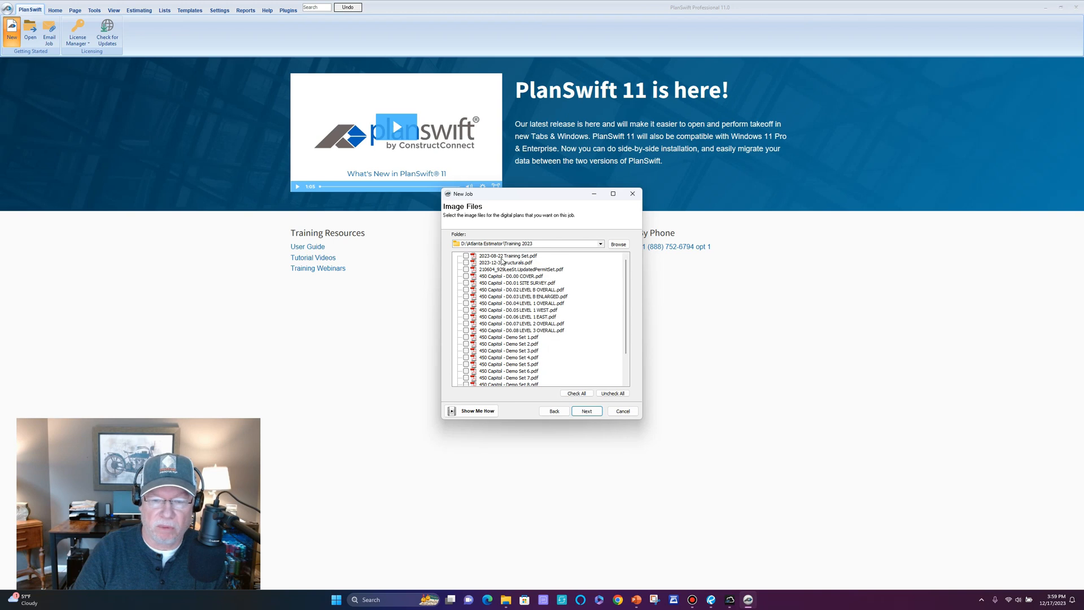
click(466, 263)
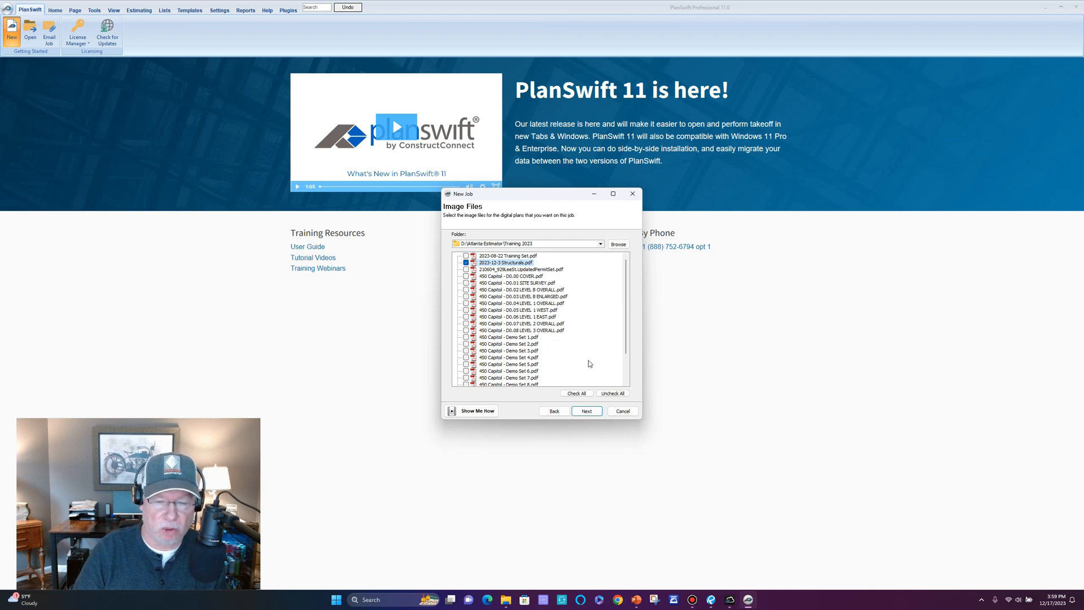
click(586, 411)
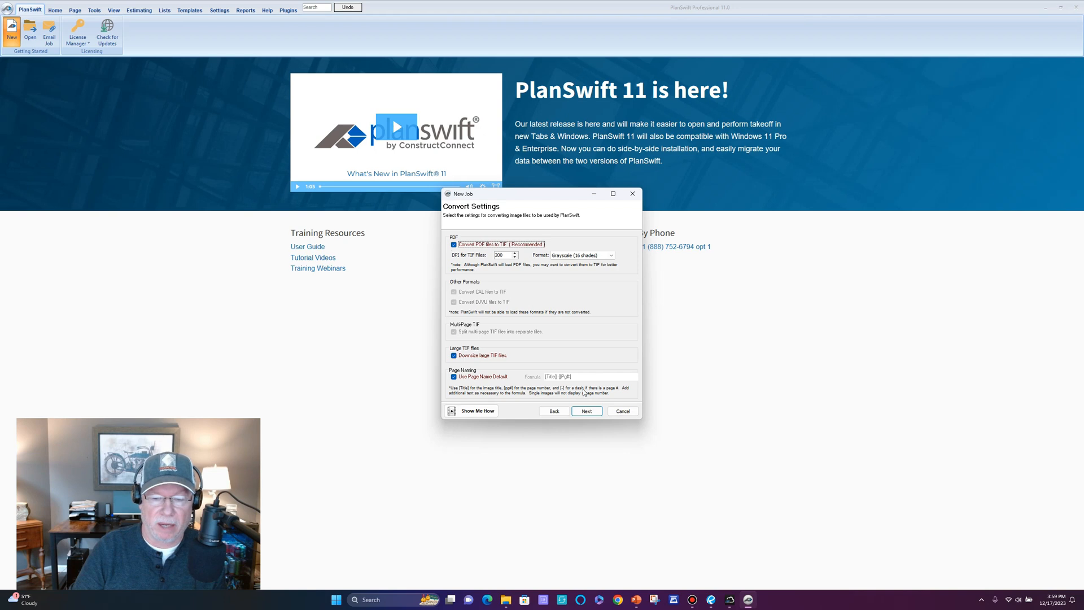
click(554, 411)
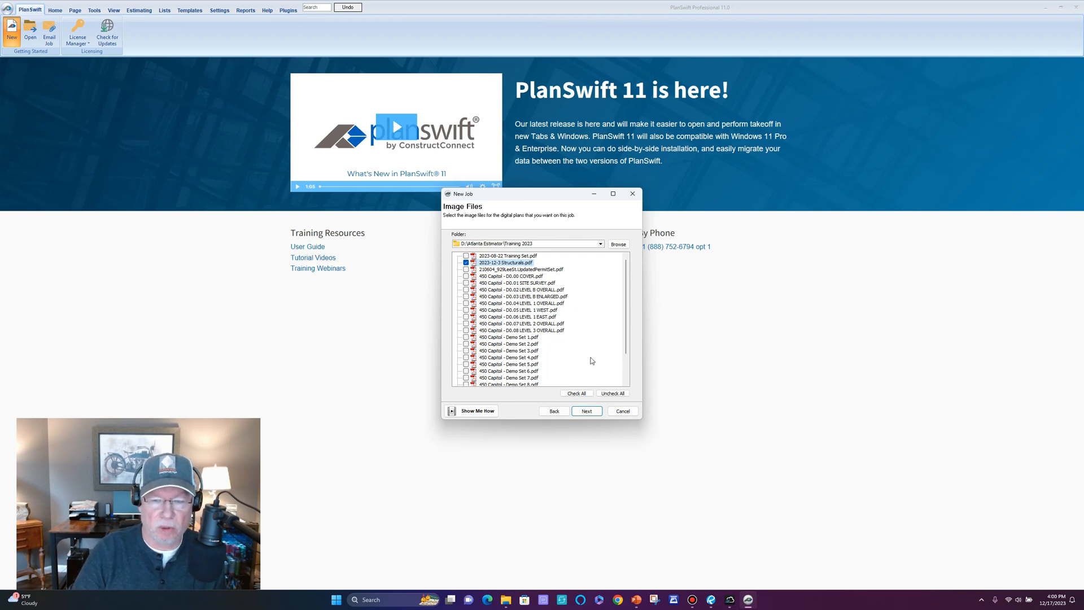
click(588, 412)
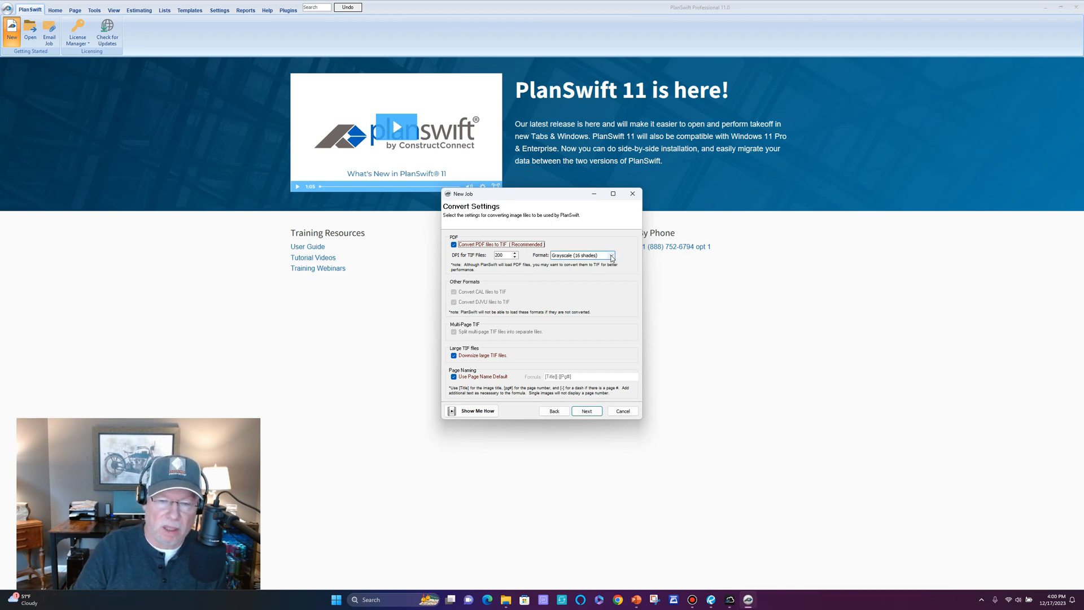
Change the conversion Format from Grayscale to True Color (32 bit) and finish the wizard.
click(612, 256)
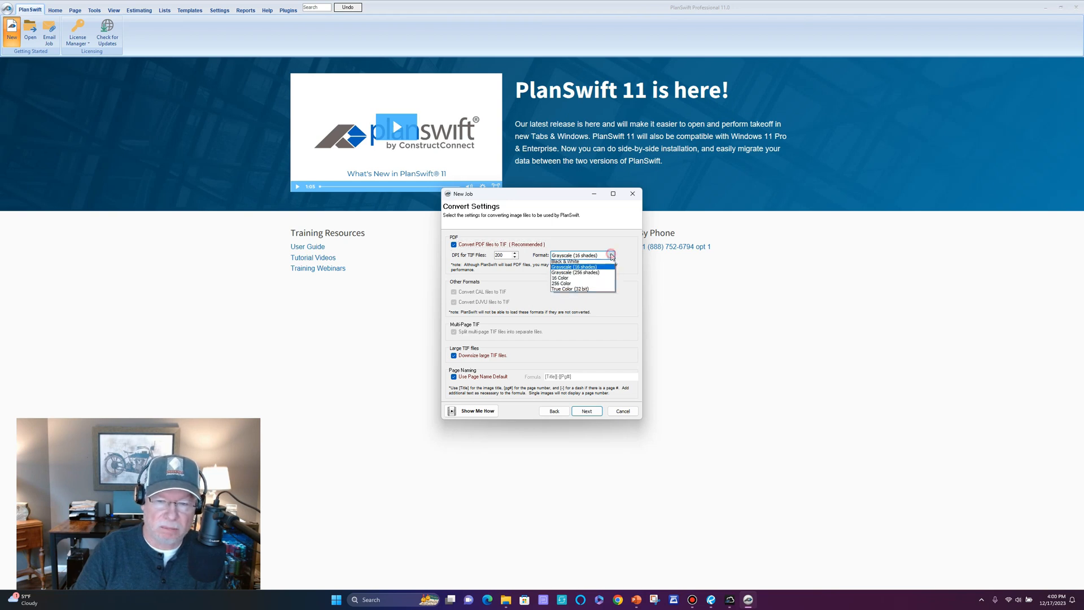
click(587, 291)
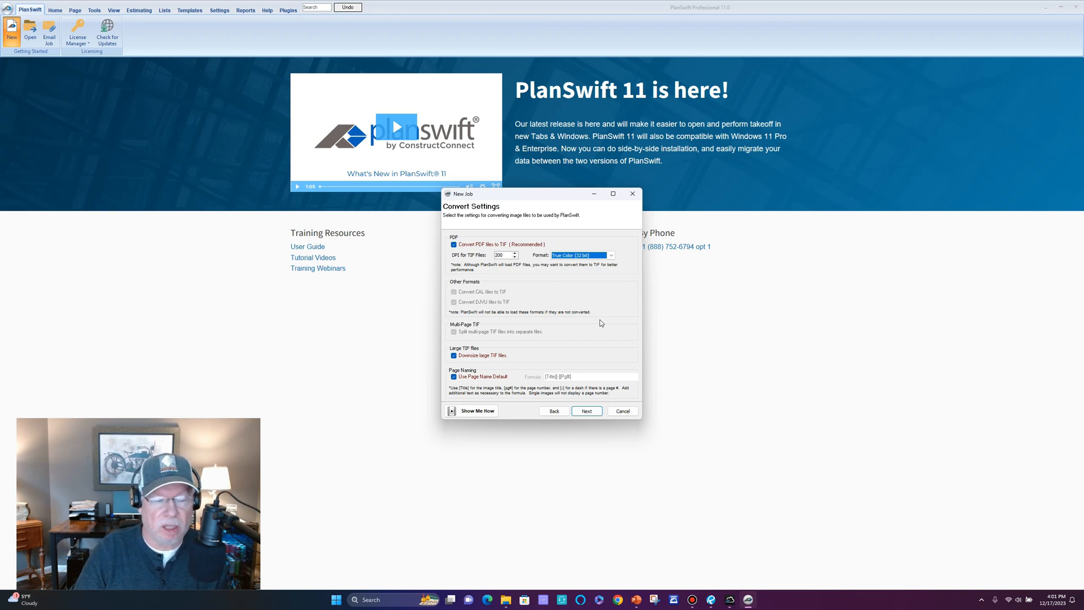
click(587, 411)
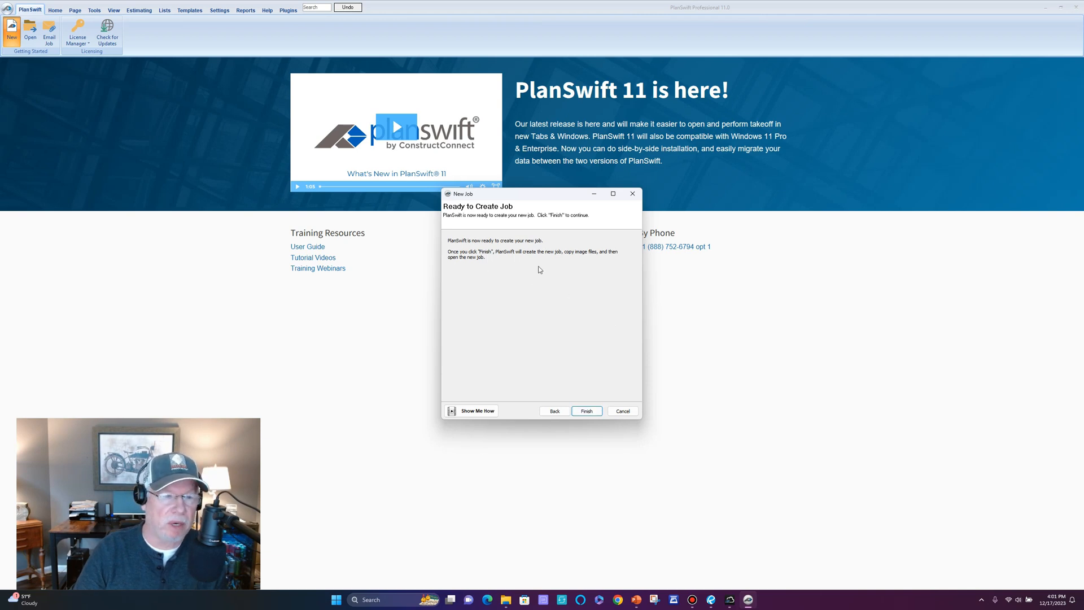
click(584, 412)
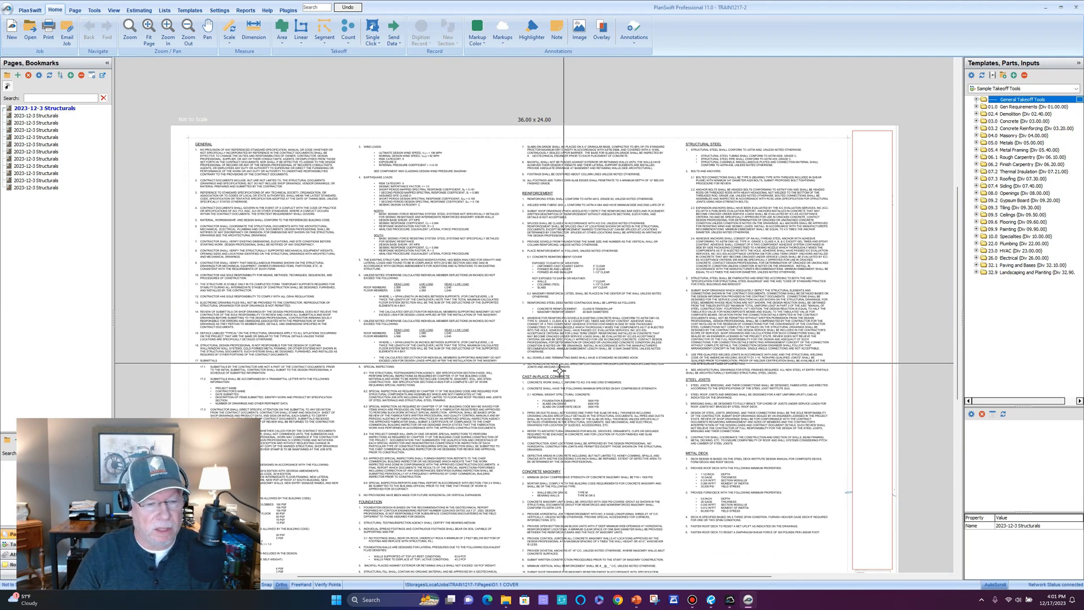
Drag across the 36.00 x 24.00 general notes sheet once the 12 Structurals pages load.
drag(240, 425, 527, 359)
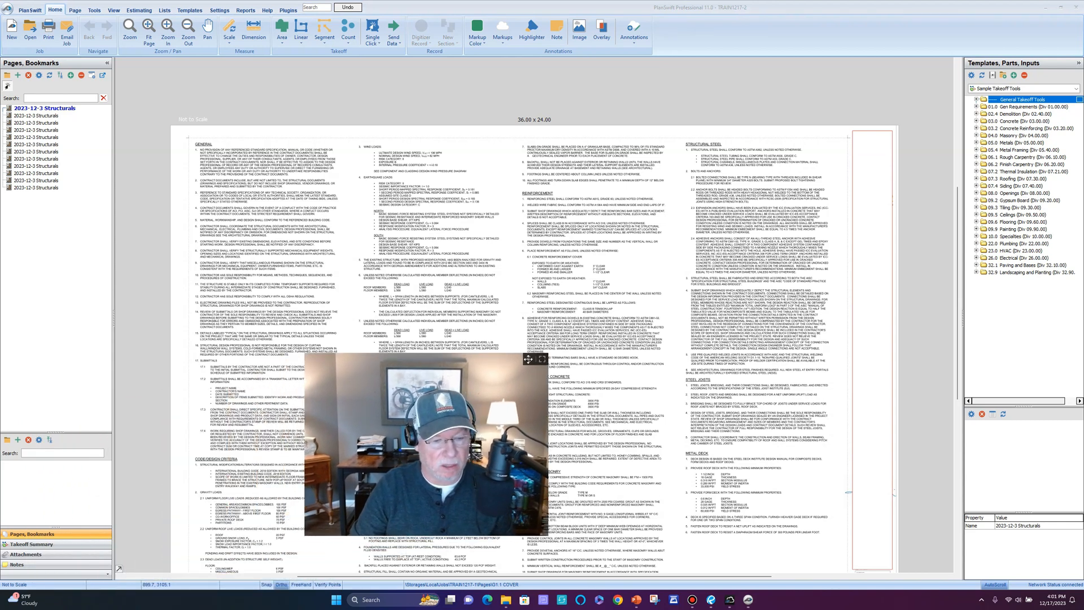
drag(527, 359, 509, 355)
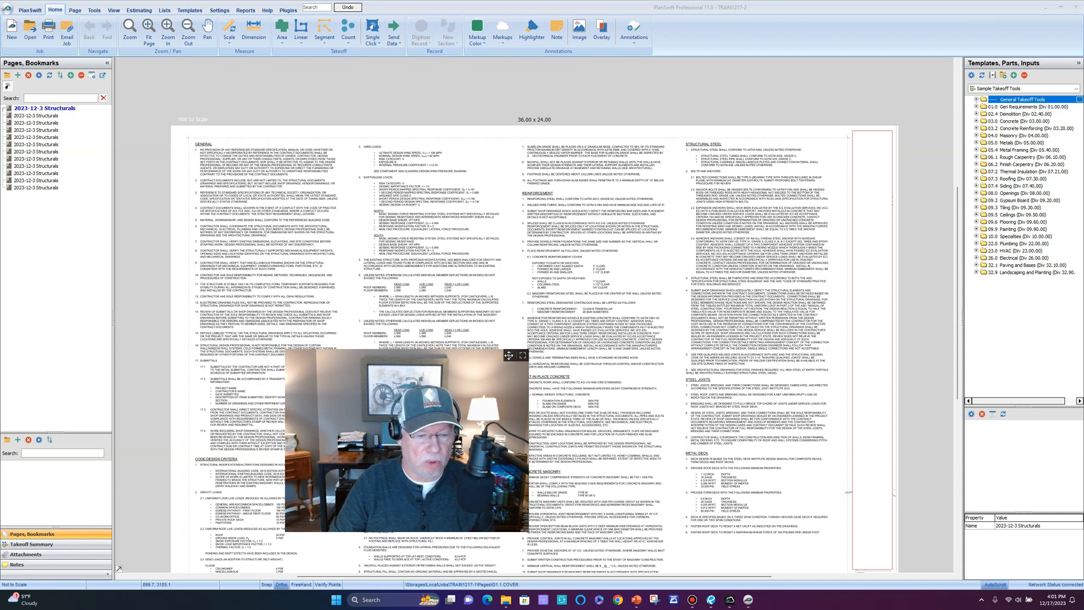
drag(509, 354, 231, 393)
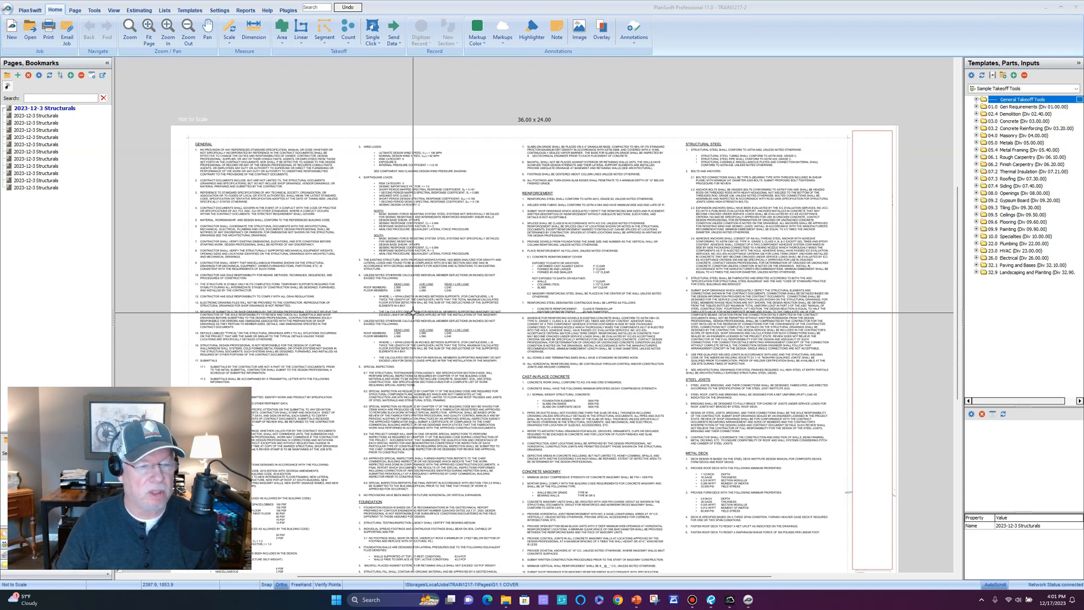
click(82, 116)
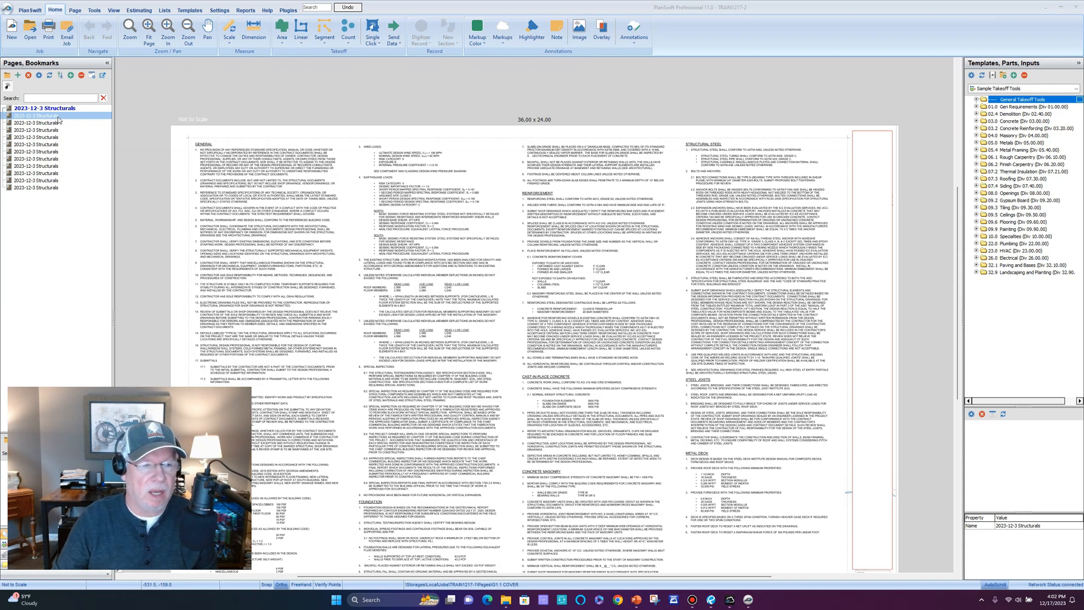
Scroll and pan sheet S001 to show its title block, then start another new job.
scroll(787, 477, down, 4)
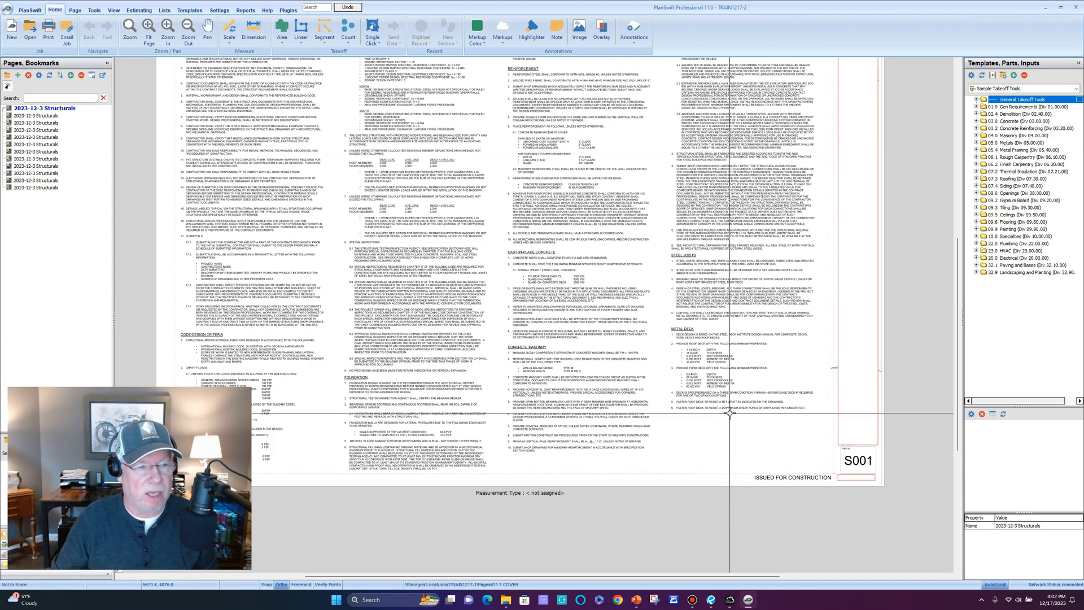
drag(618, 312, 637, 366)
key(Escape)
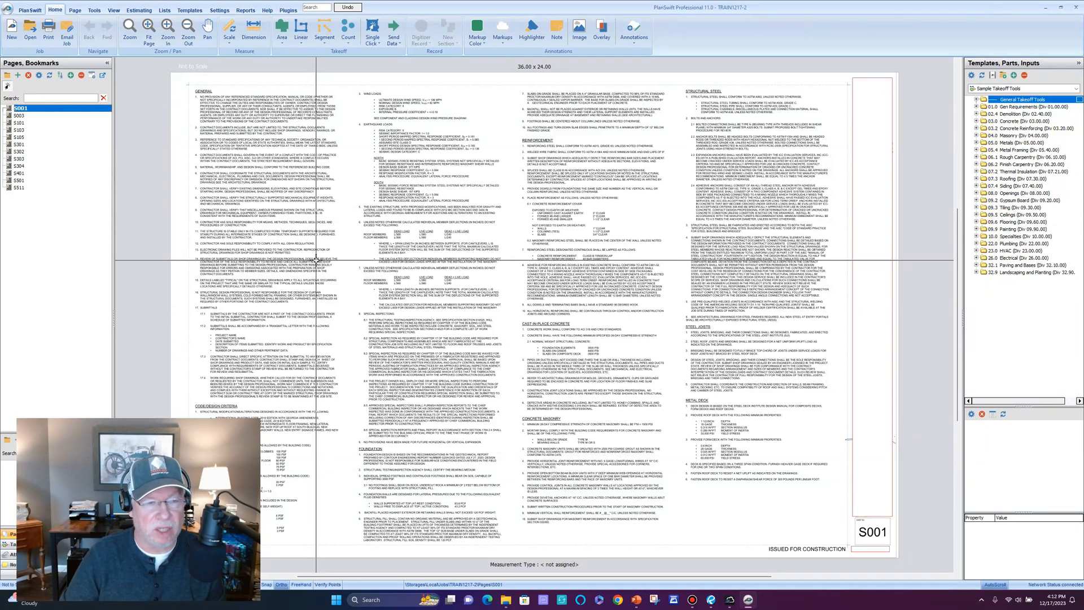
click(12, 29)
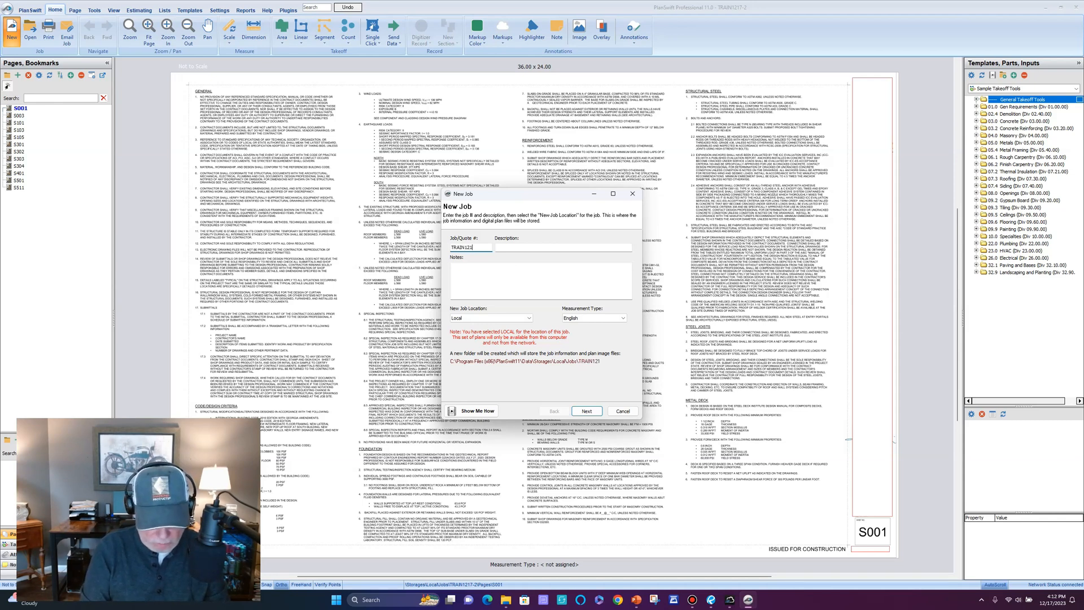
Create job TRAIN1217-3, described IMPORTING MULTIPLE SHEETS, with the note FOR ABC.
text(TRAIN1217-2)
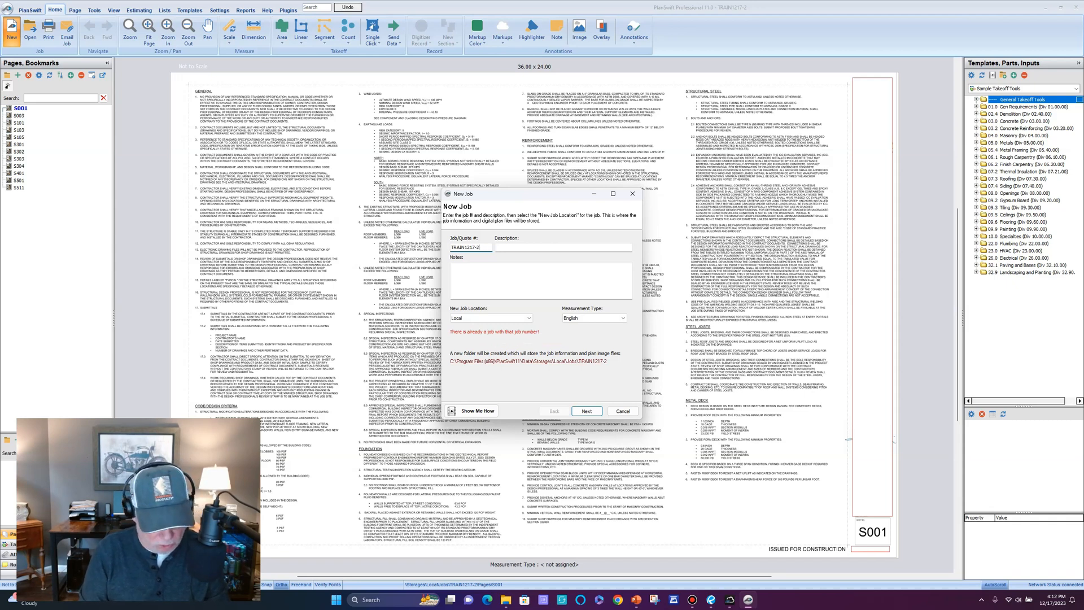
key(BackSpace)
text(3)
key(Tab)
text(IMPORE)
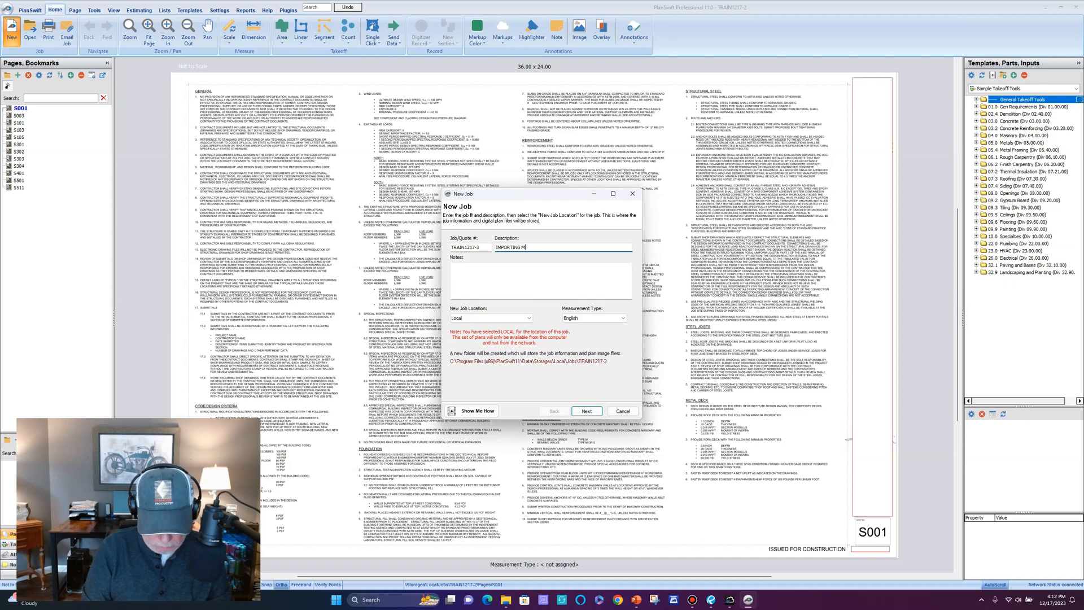
text(TIPLE SHEETS)
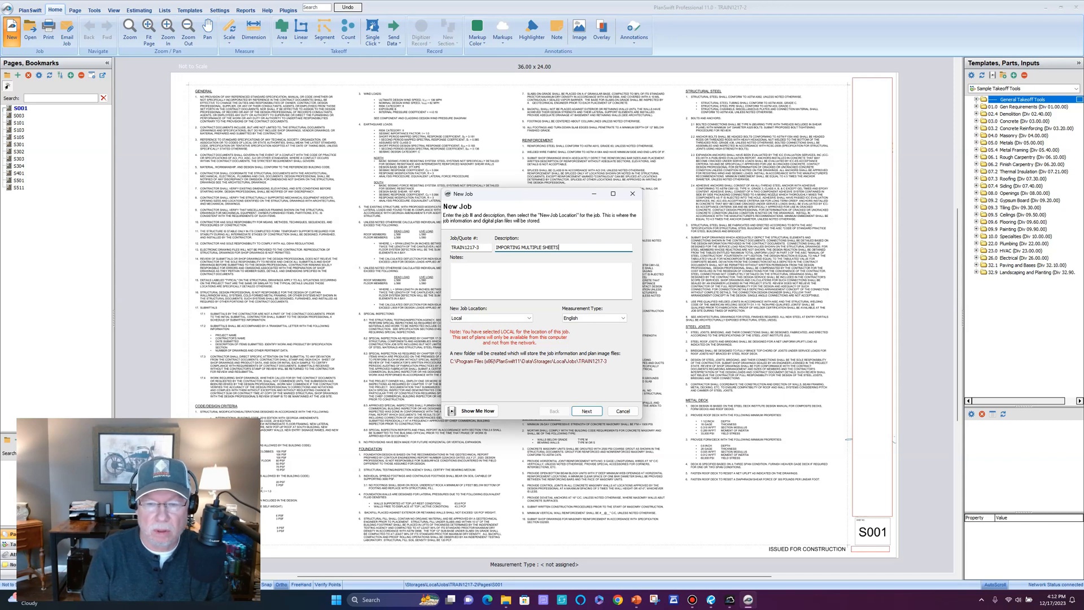
key(Tab)
text(FOR ABC)
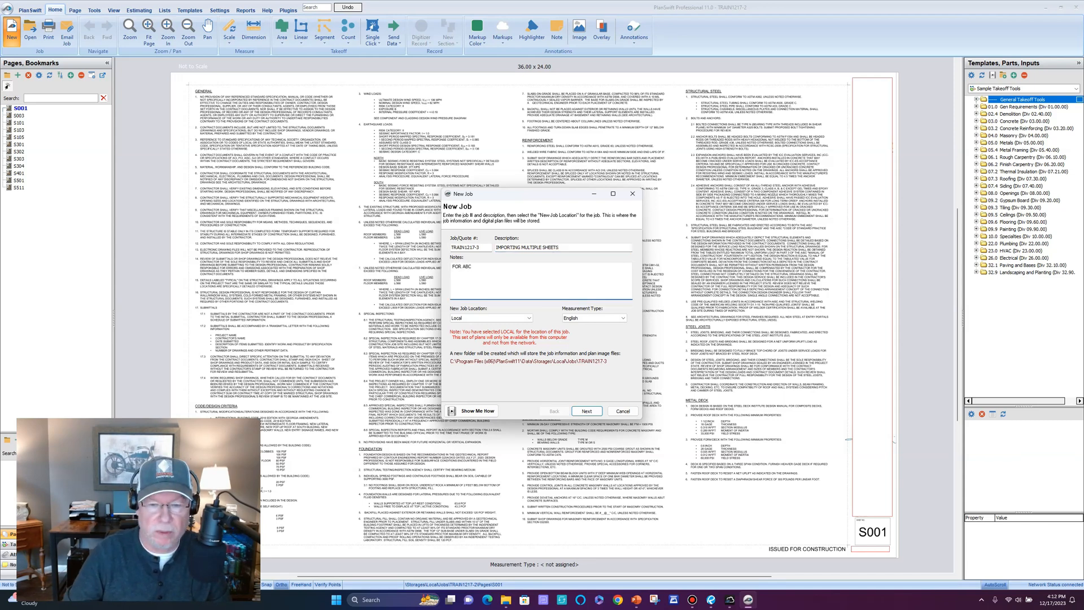
click(587, 412)
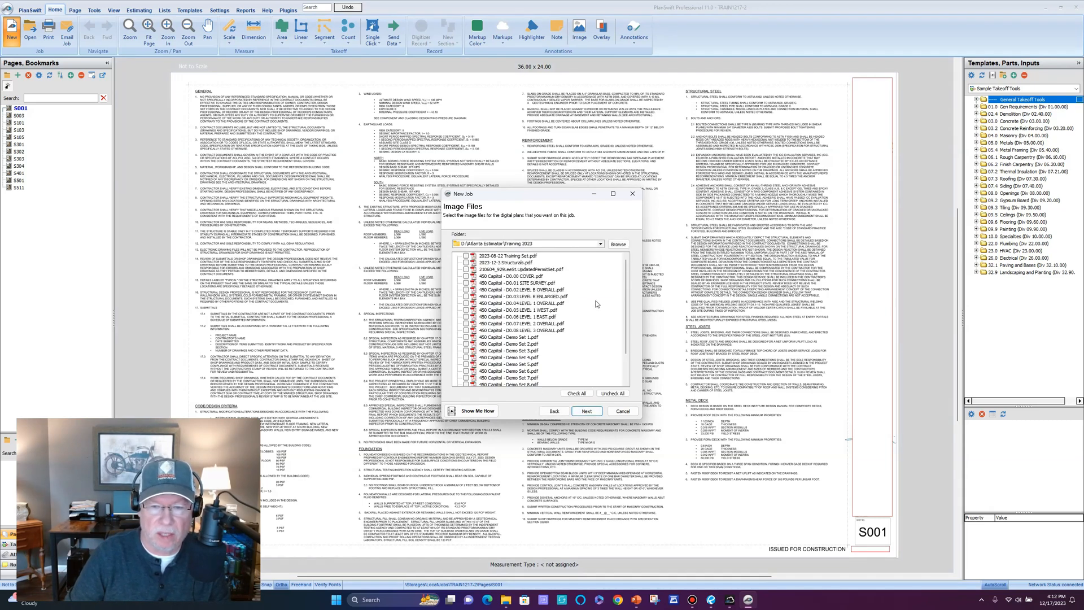
Select the nine 450 Capitol sheets, D0.00 COVER through D0.08 LEVEL 3 OVERALL, and continue.
click(466, 276)
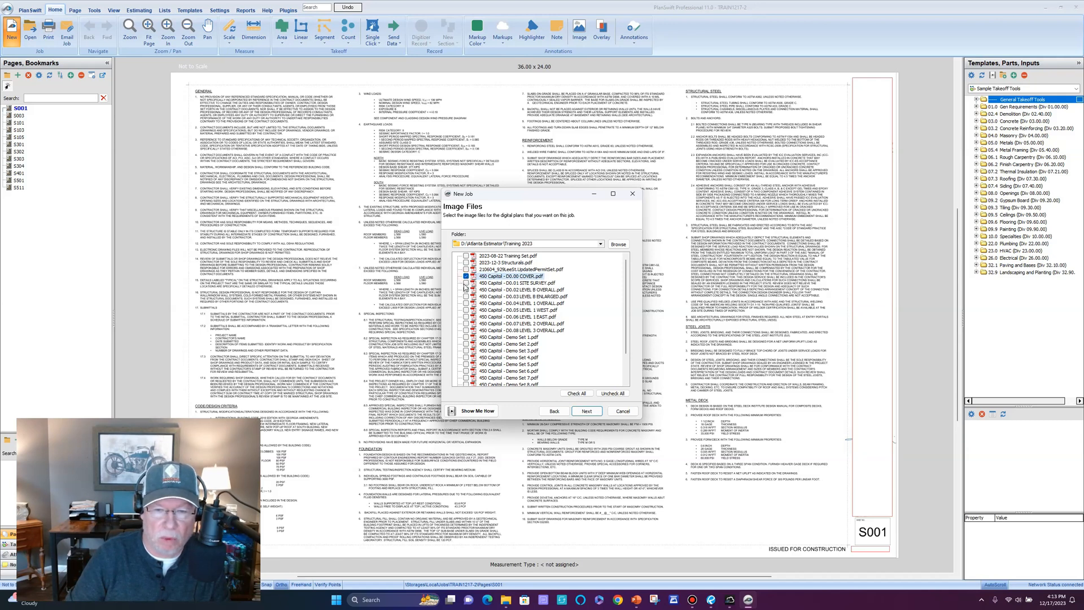
click(466, 283)
click(466, 290)
click(466, 297)
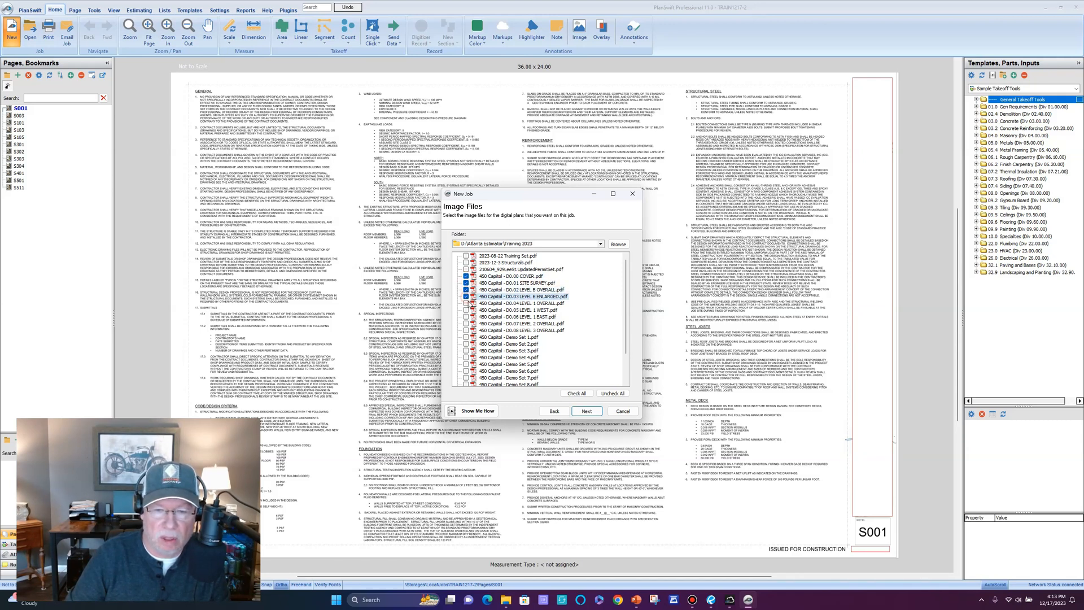
click(466, 304)
click(466, 310)
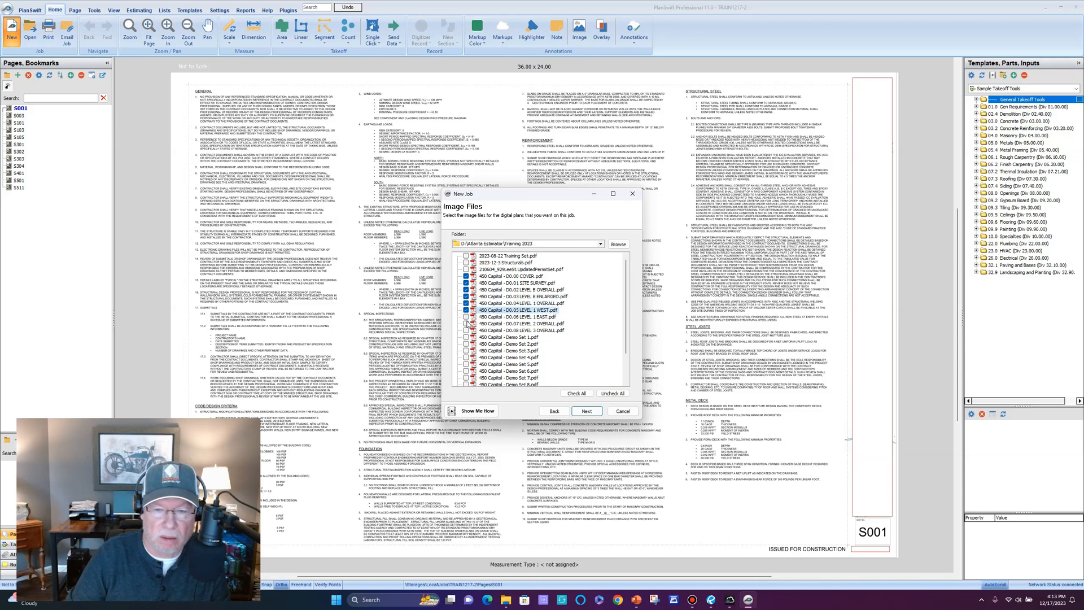
click(466, 317)
click(466, 324)
click(466, 330)
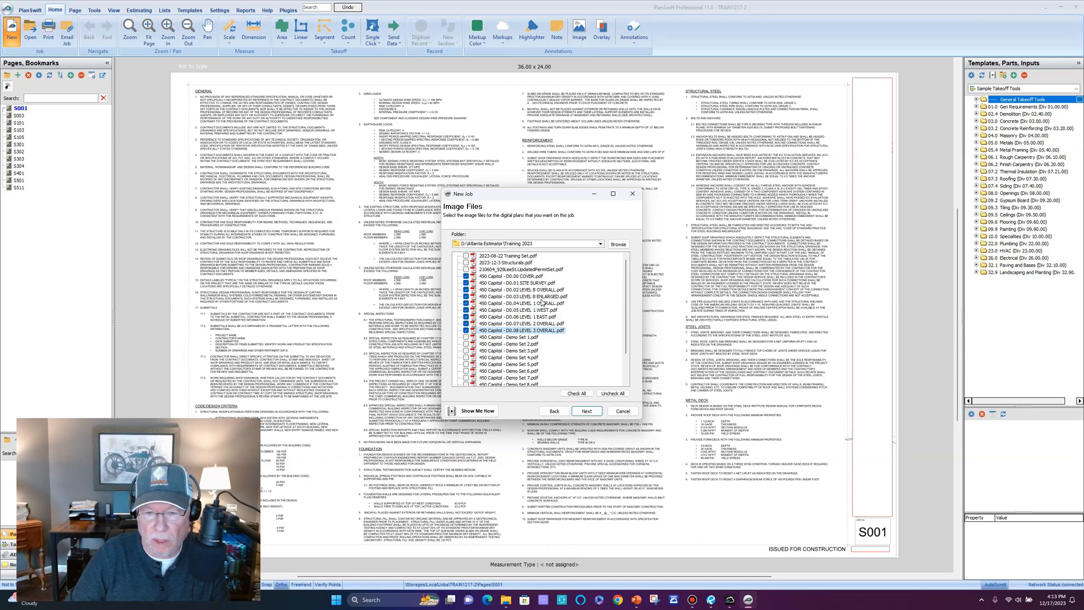
click(587, 412)
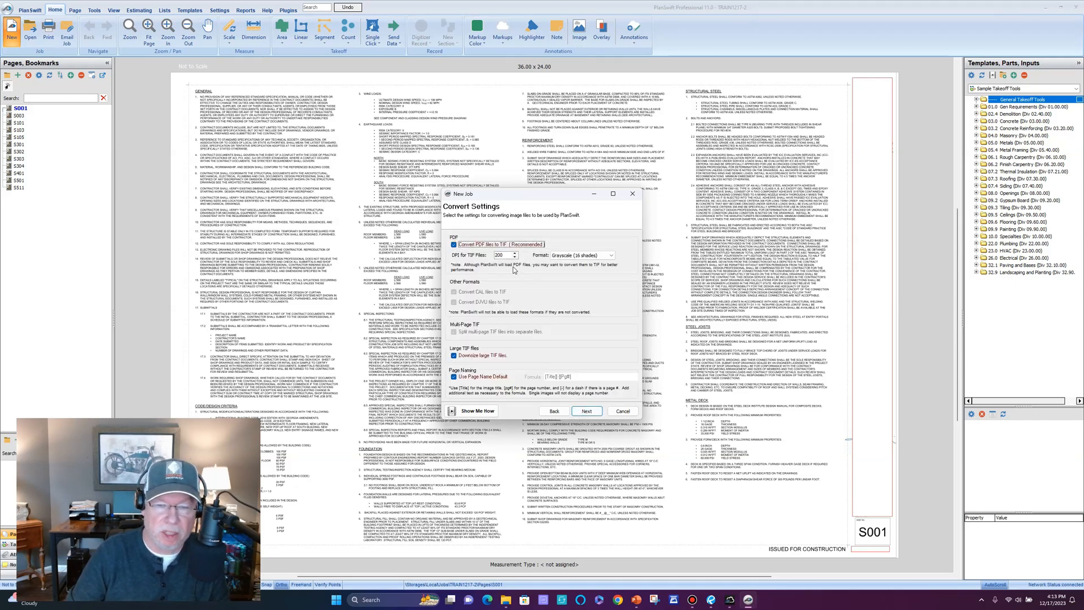
Convert the plans in True Color (32 bit) and finish creating the job.
click(615, 256)
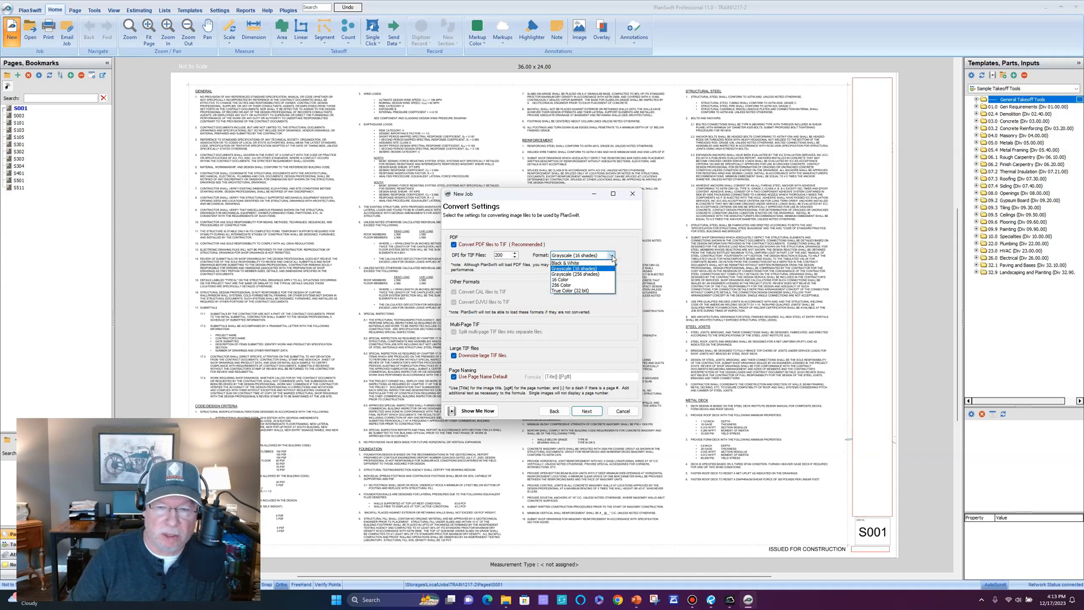
click(571, 292)
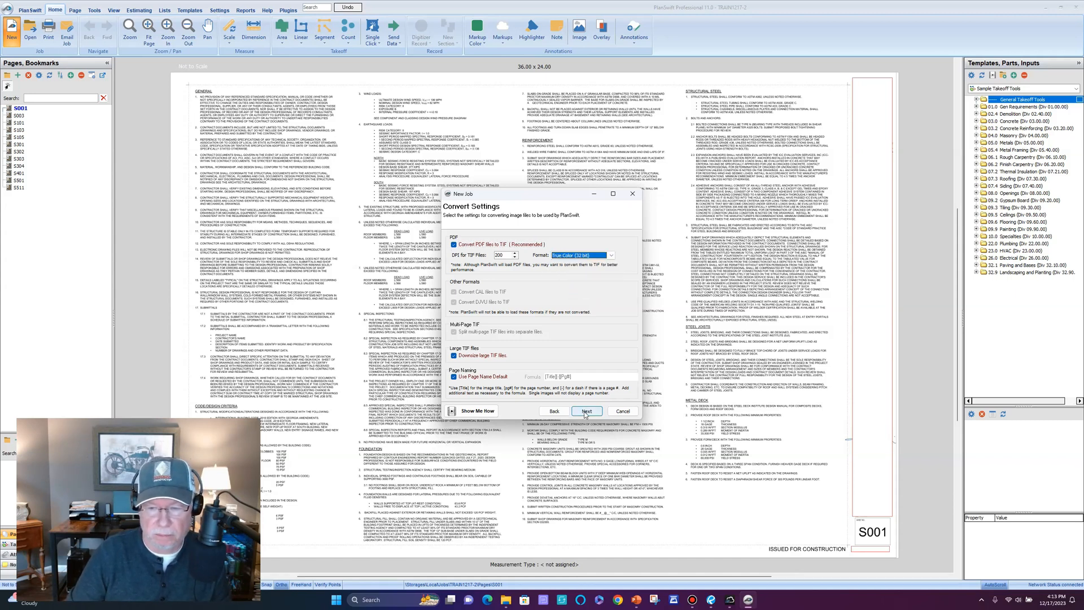
click(588, 411)
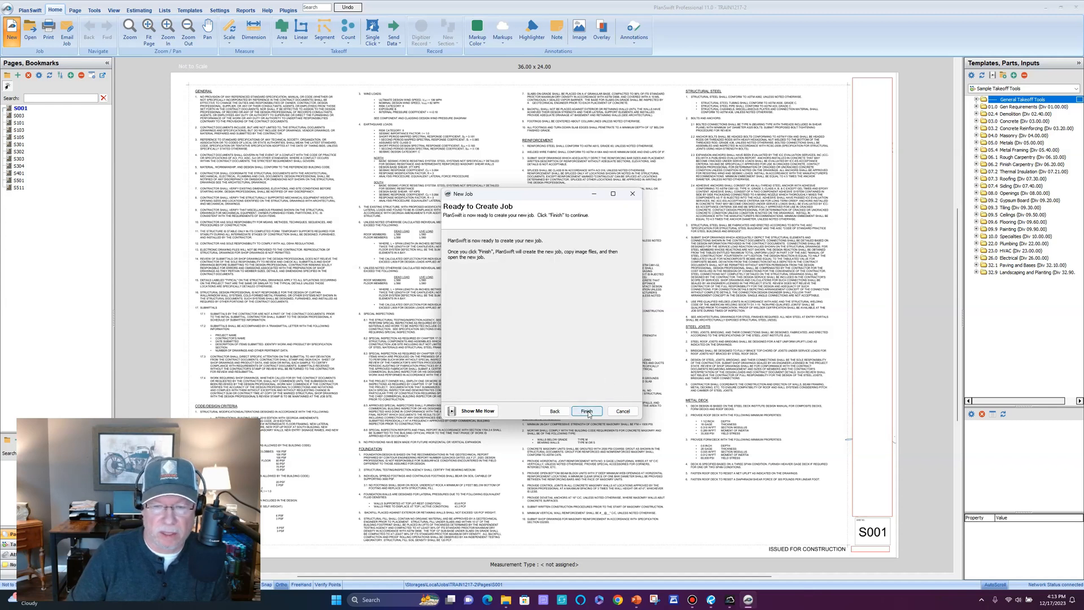
click(590, 411)
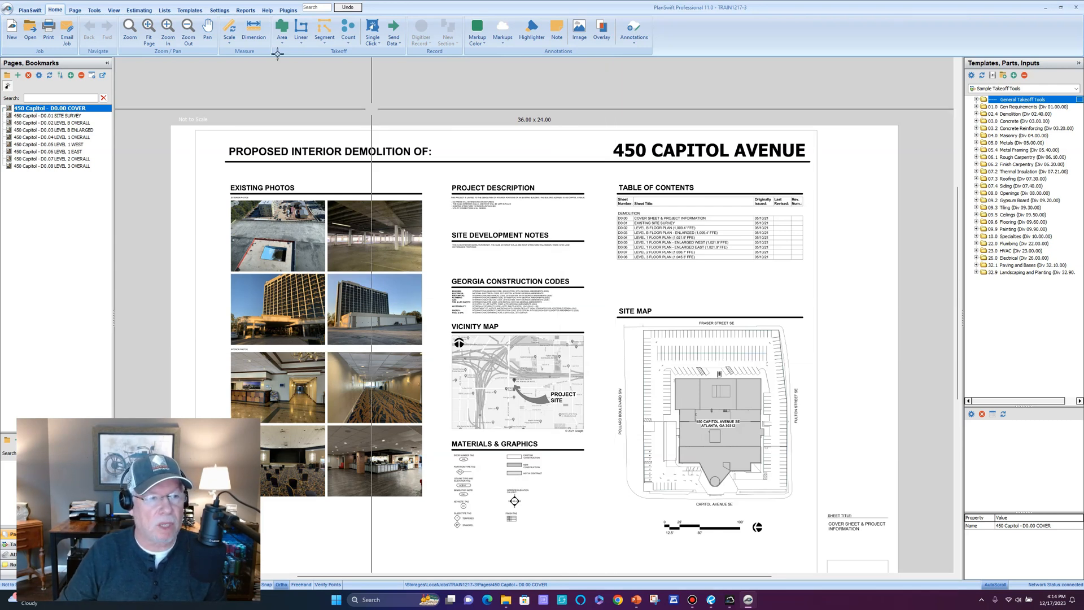
click(10, 10)
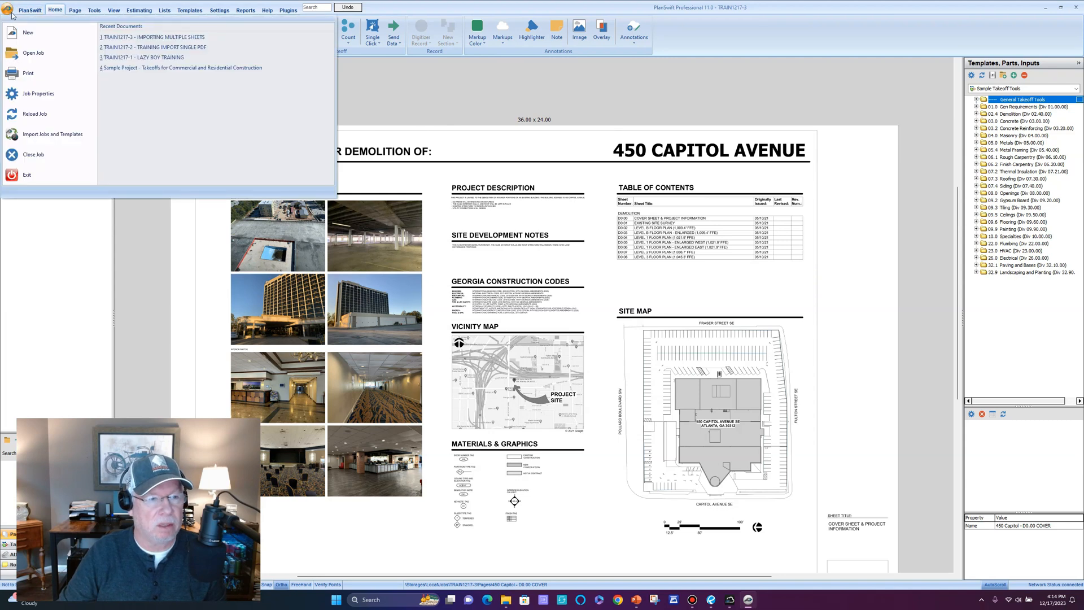
Reopen job TRAIN1217-2 and display page S101, the Level 1 foundation plan.
click(144, 48)
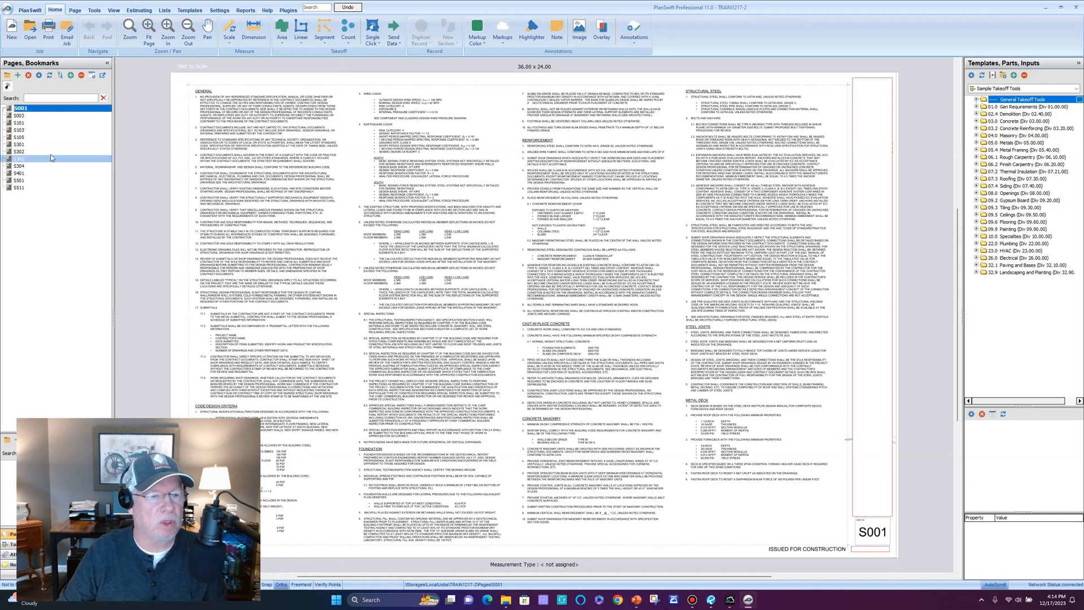
click(44, 131)
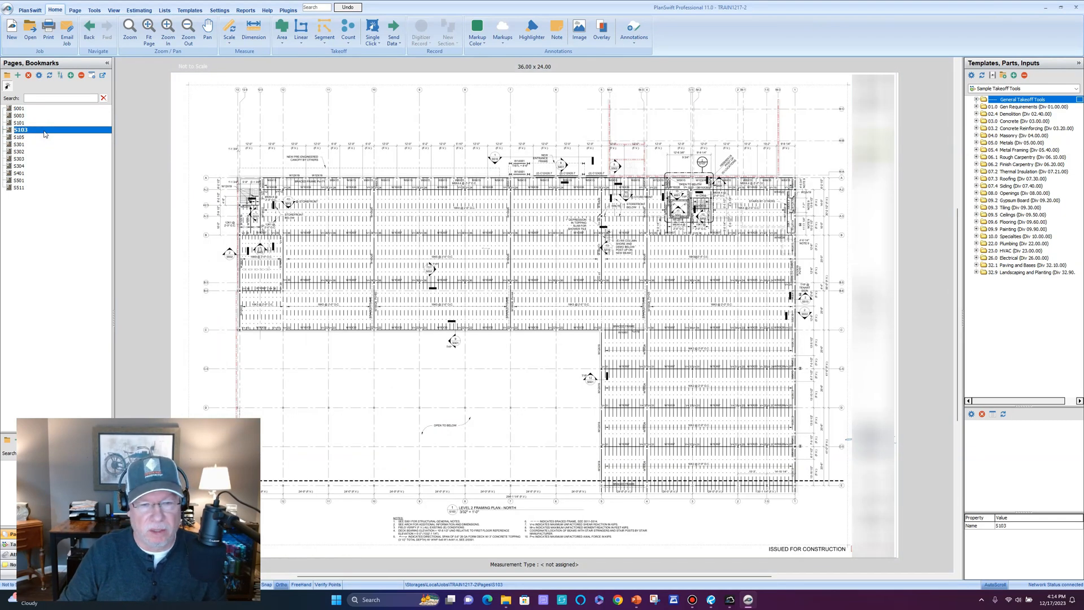
click(43, 123)
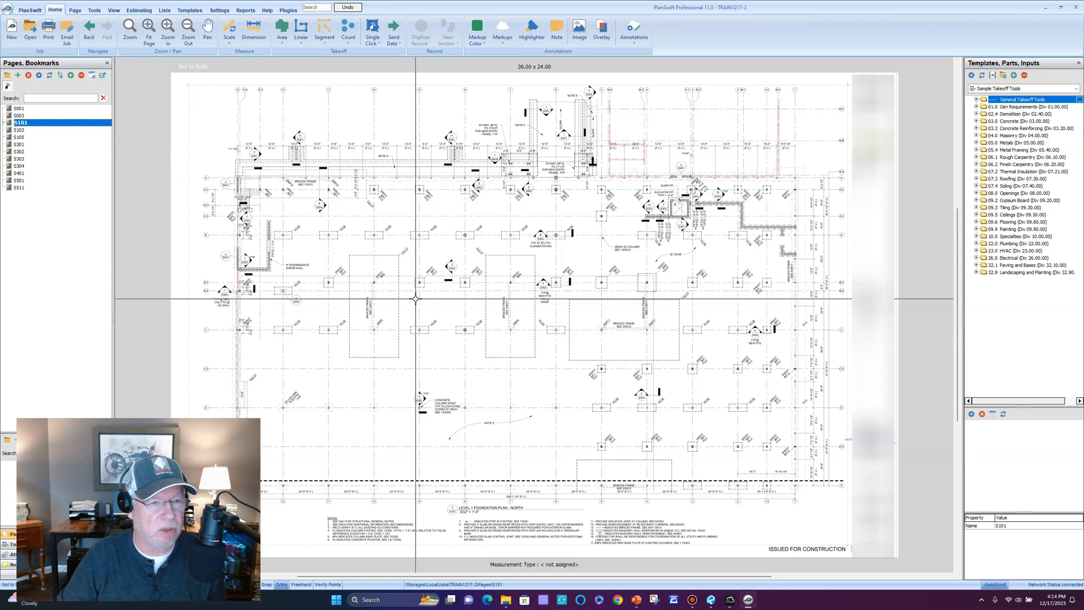
Rename page S101 to 'S101 LEVEL 1 FOUNDATION'.
double_click(47, 125)
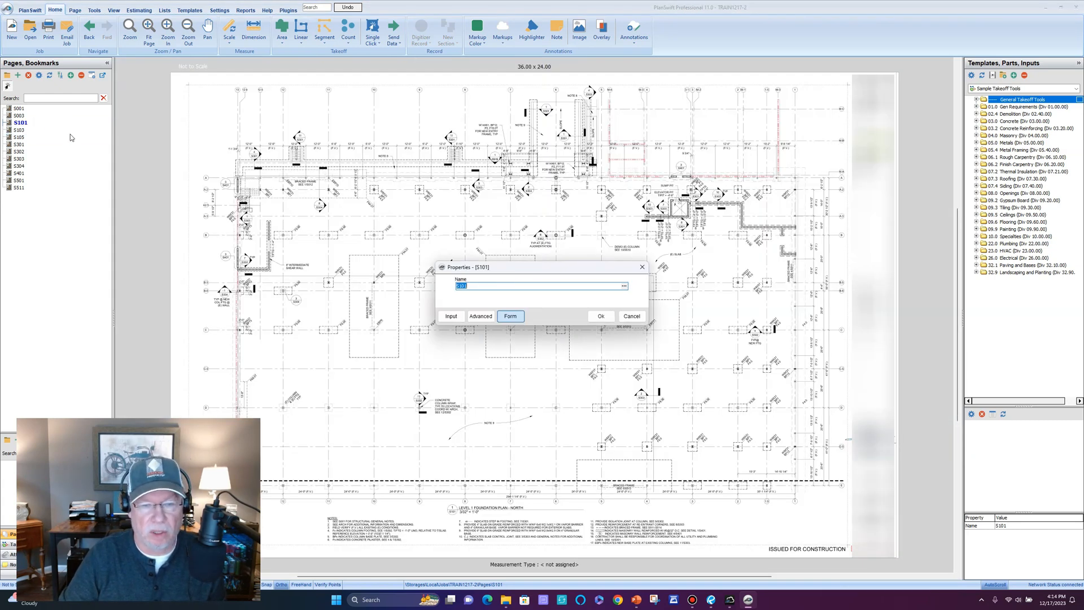
click(503, 285)
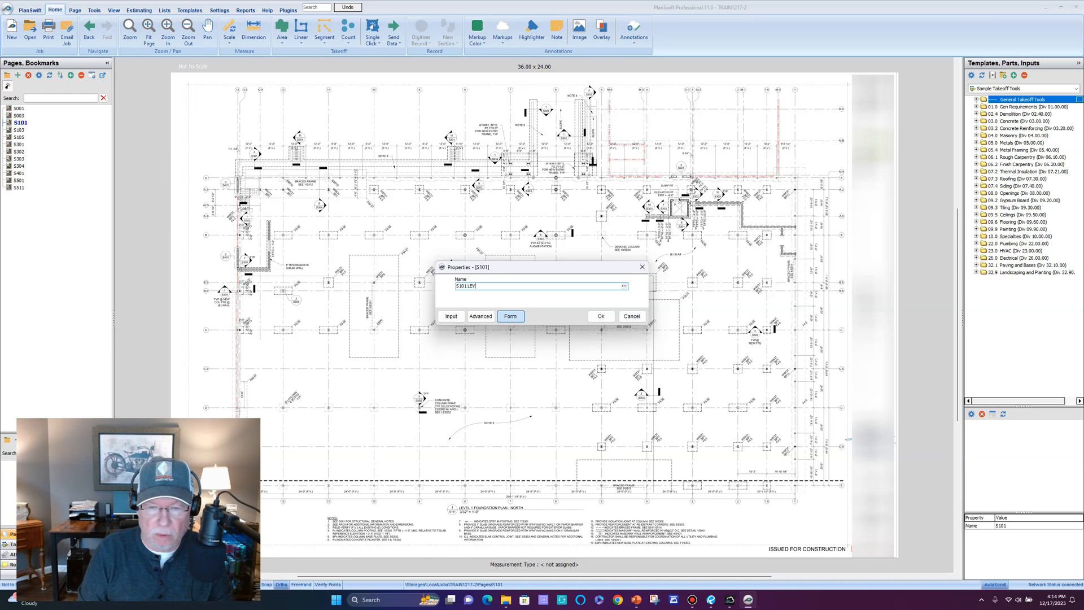
text(LEVEL 1 FOUNDATION)
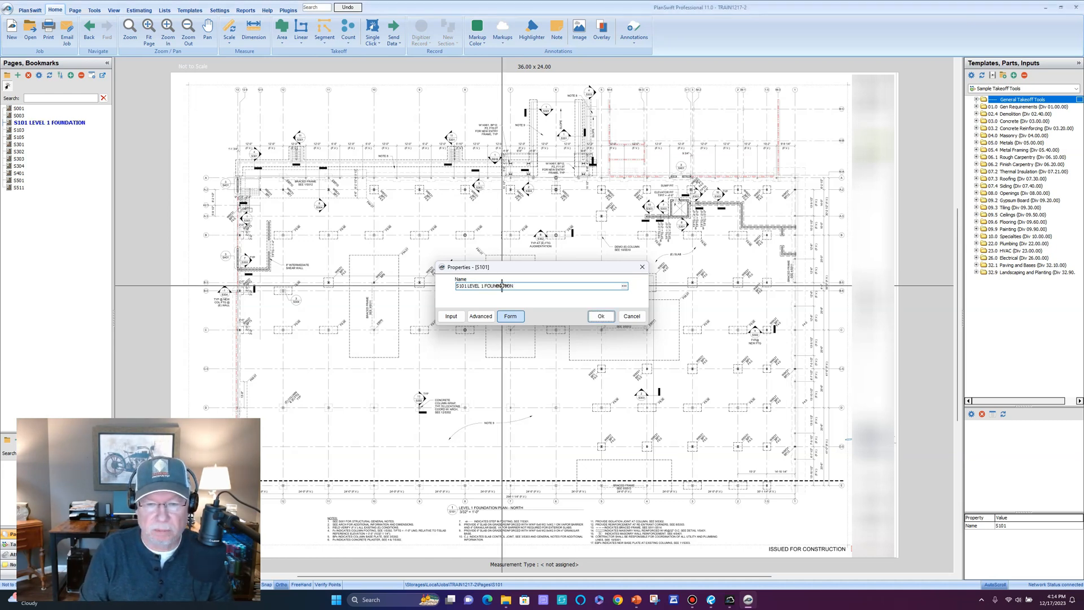
key(Return)
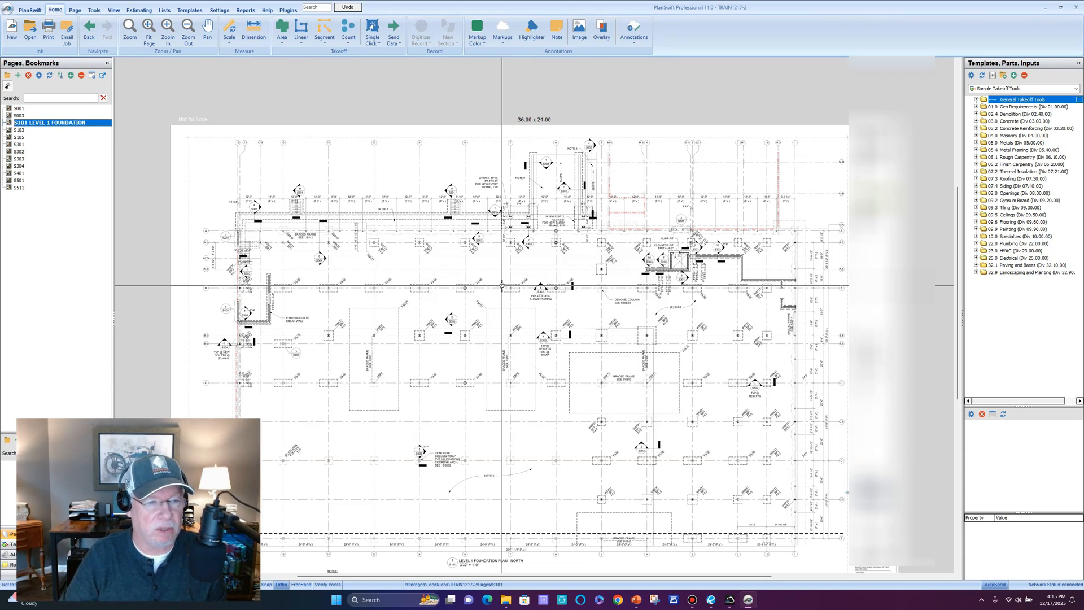
drag(438, 334, 459, 257)
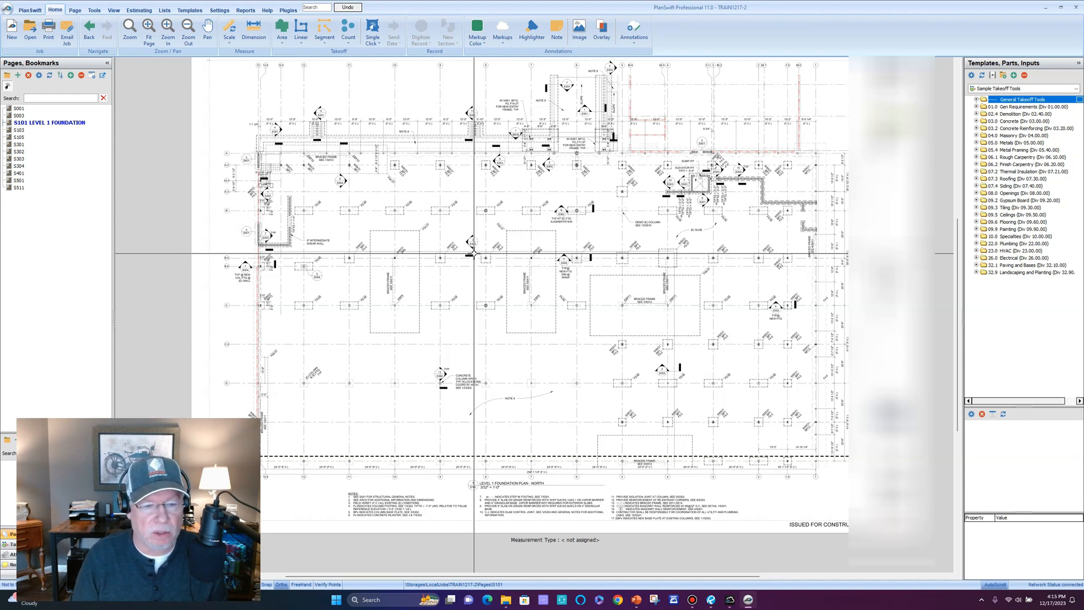
Reopen job TRAIN1217-3 and check the drawing scale on sheet D0.04 LEVEL 1 OVERALL.
click(8, 11)
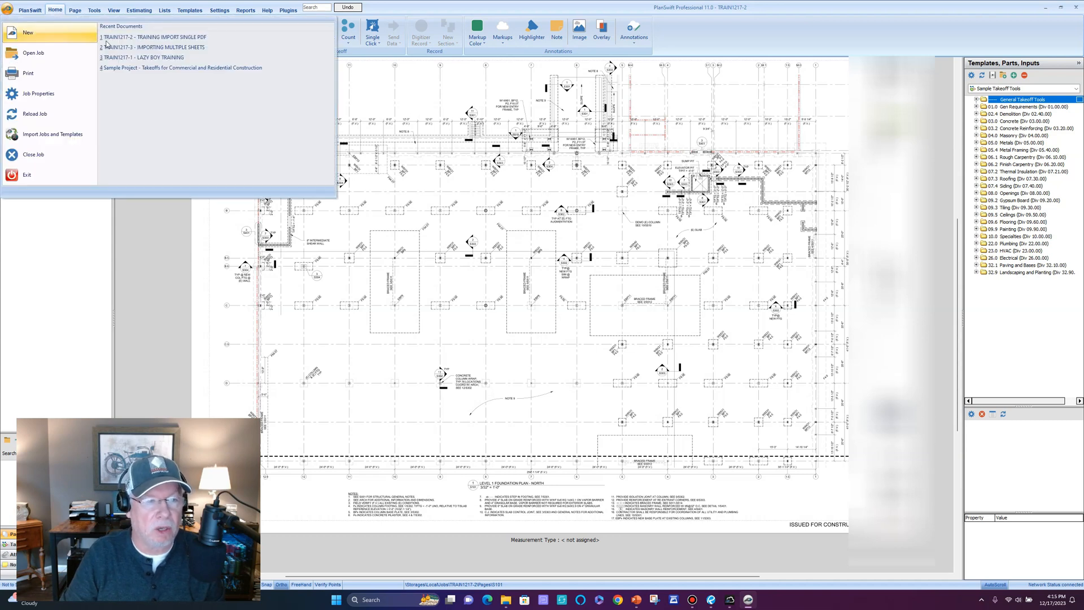
click(157, 48)
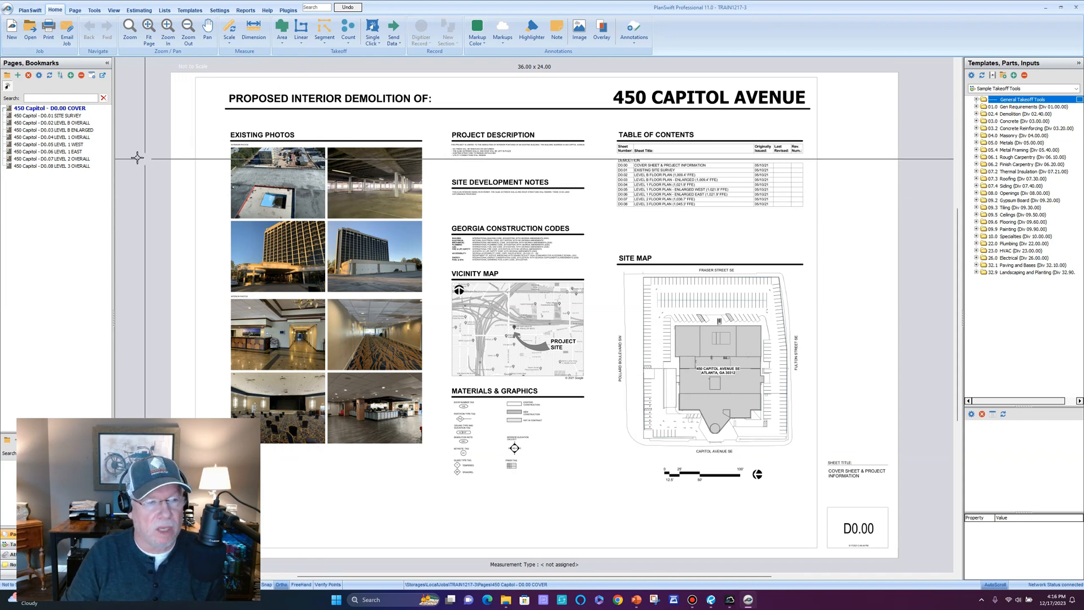
click(55, 137)
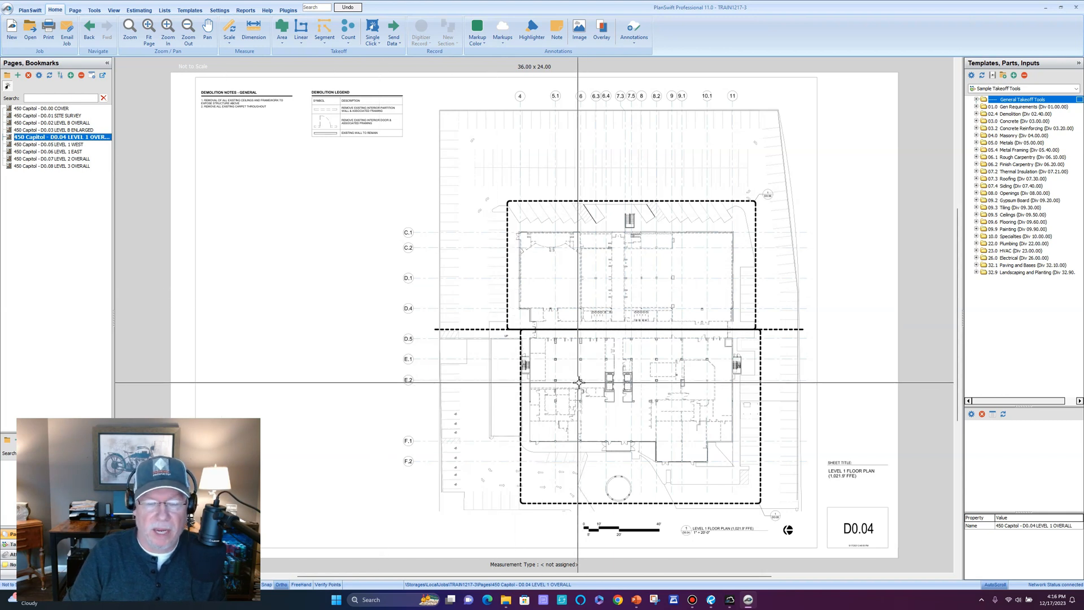
scroll(578, 382, up, 4)
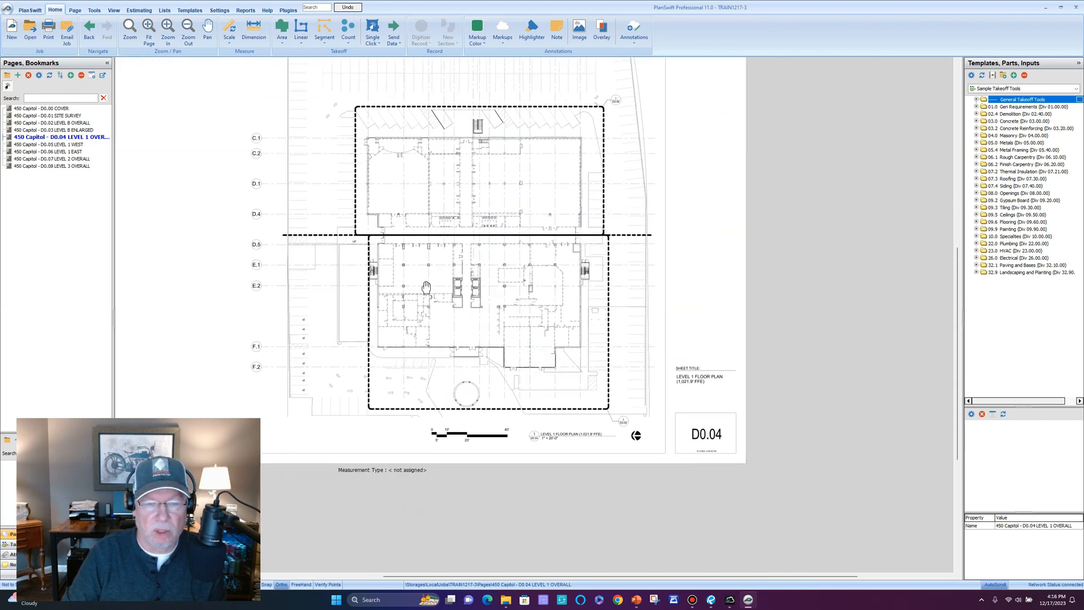
drag(512, 411, 429, 373)
mouse_move(536, 390)
mouse_down()
mouse_move(472, 446)
mouse_move(564, 423)
mouse_move(541, 404)
mouse_up()
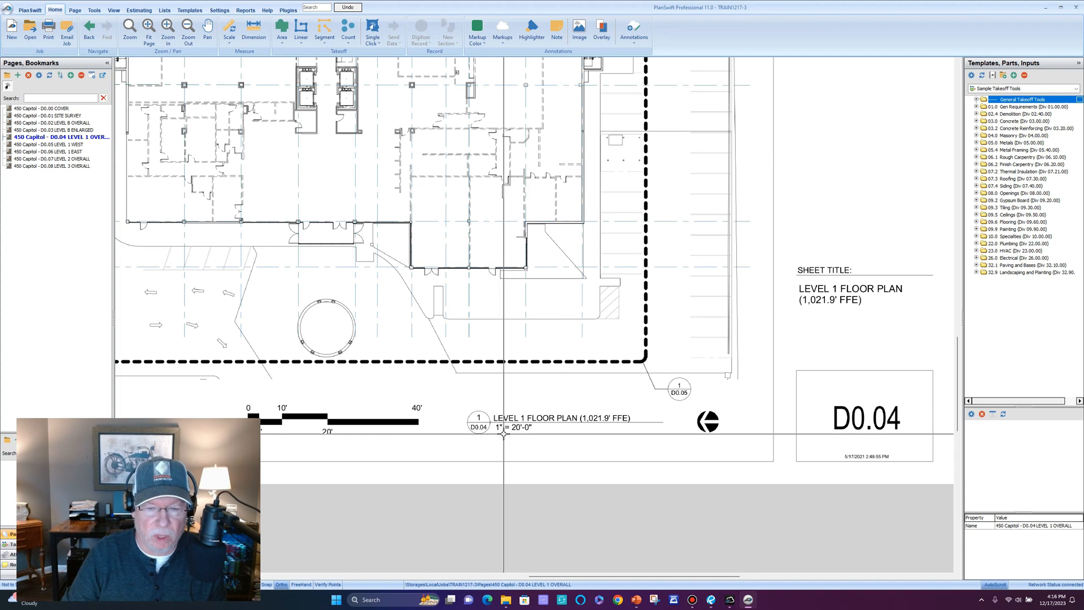
scroll(483, 295, down, 1)
drag(419, 244, 505, 338)
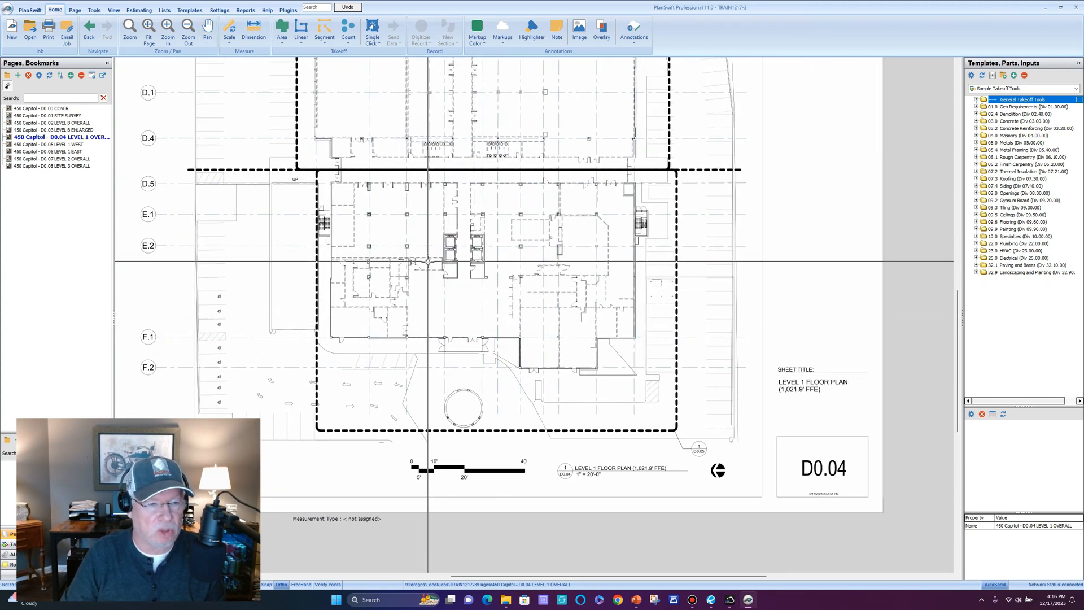
Check the title and scale bar on the D0.06 LEVEL 1 EAST plan.
click(58, 151)
scroll(435, 424, up, 3)
drag(492, 434, 419, 280)
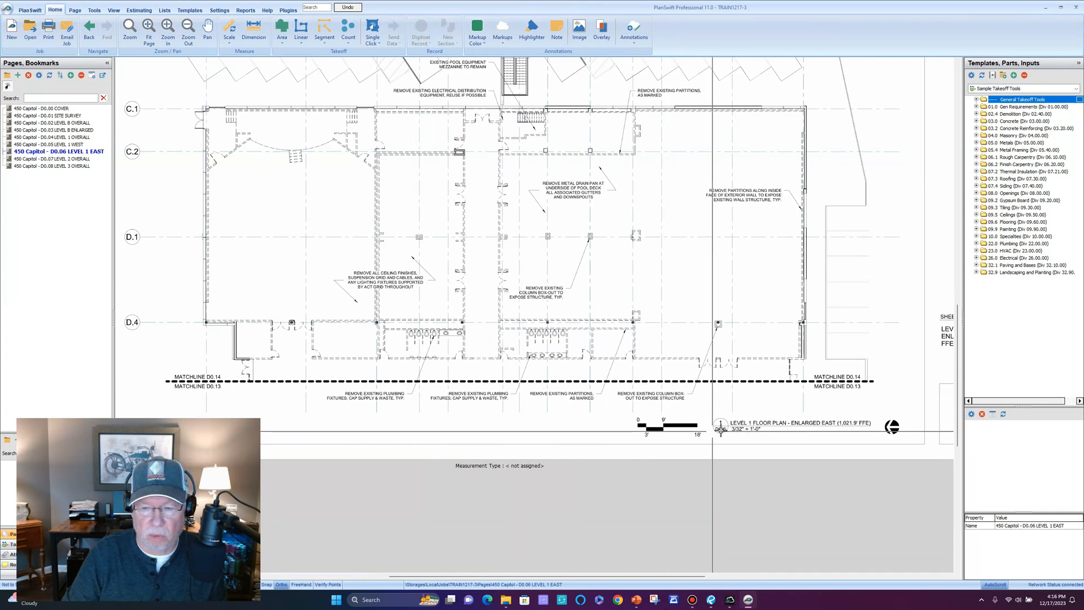
scroll(712, 431, up, 4)
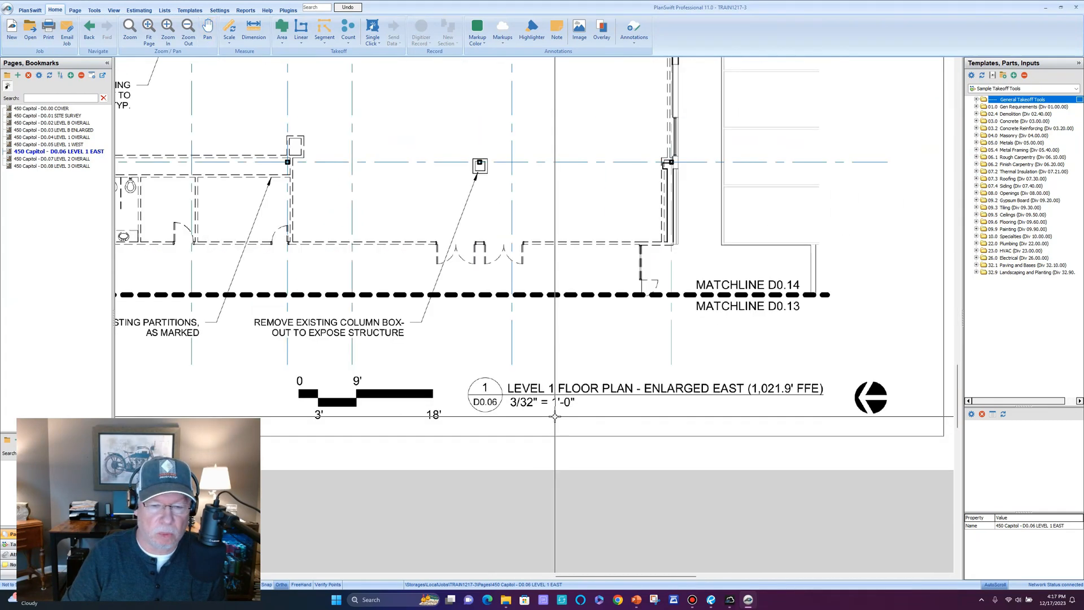
click(8, 12)
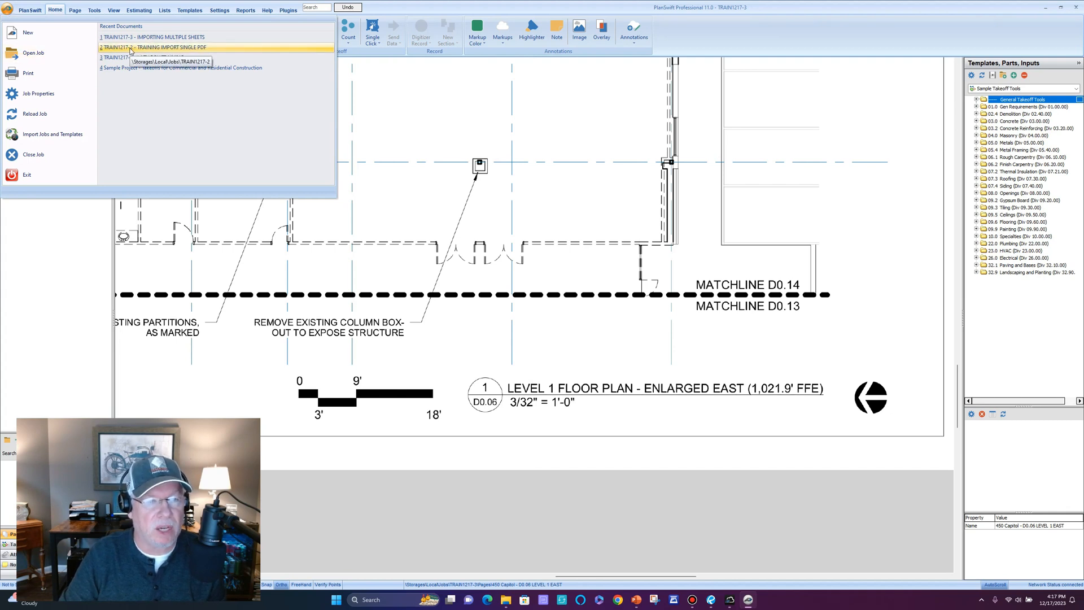
Reopen TRAIN1217-2, then TRAIN1217-1 LAZY BOY TRAINING, and centre its G1.1 cover sheet.
click(159, 49)
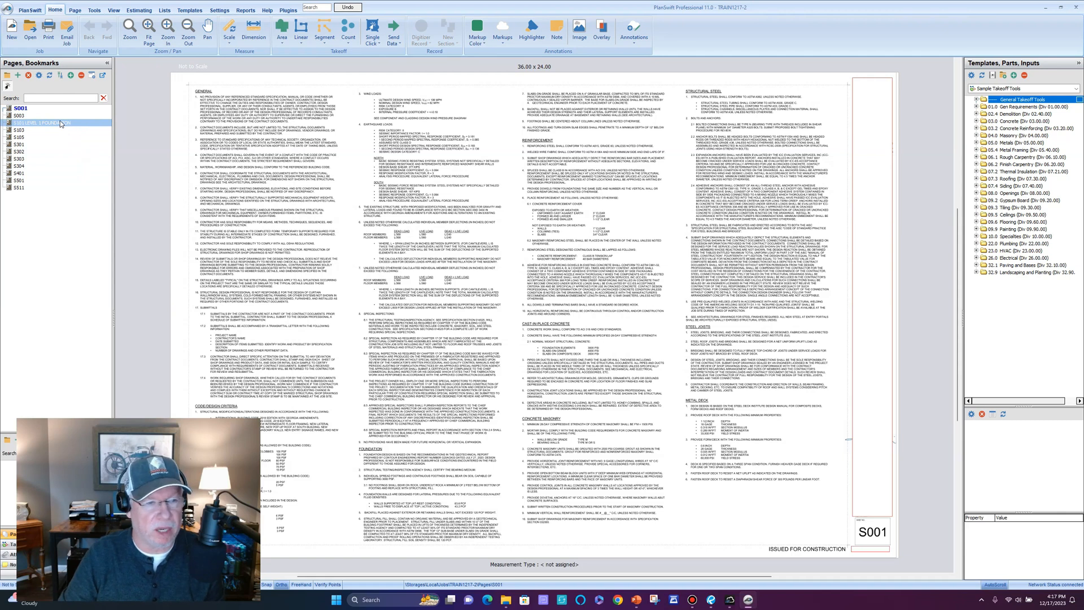
click(8, 11)
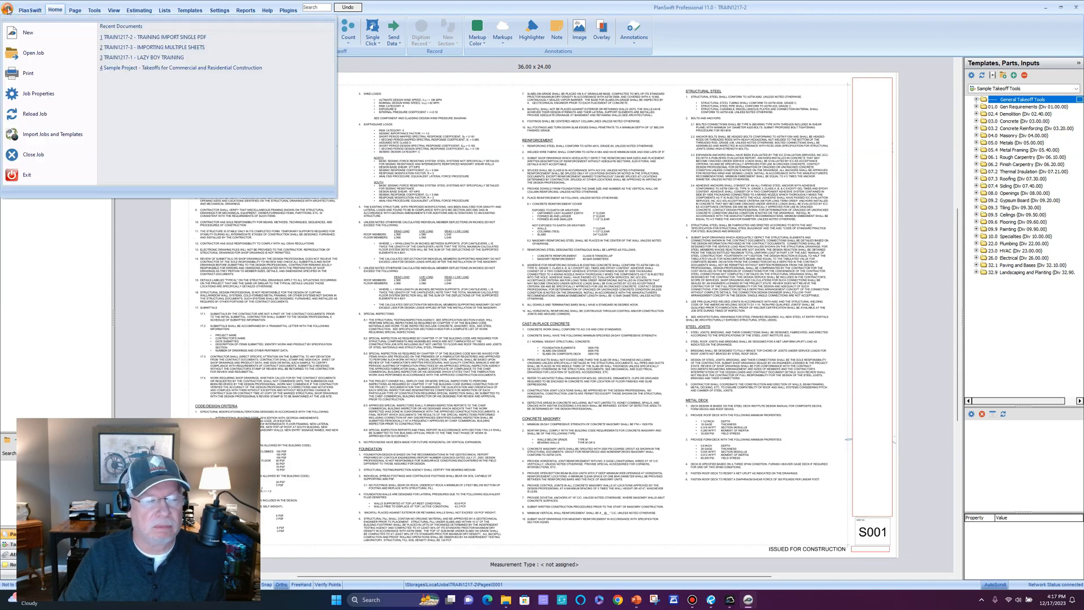
click(157, 61)
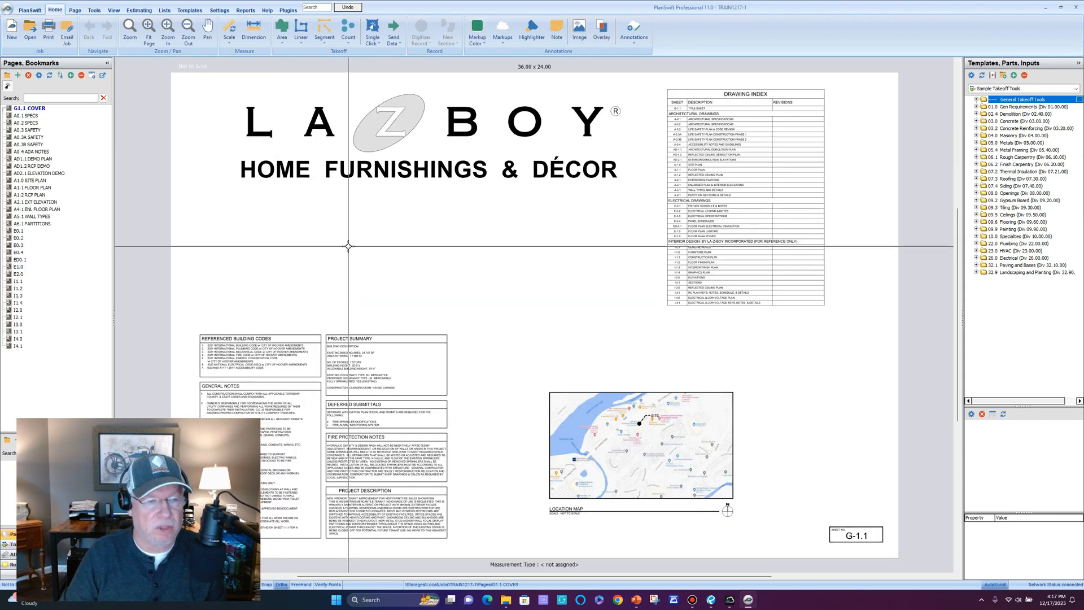
mouse_move(300, 260)
mouse_down()
mouse_move(385, 226)
mouse_move(356, 208)
mouse_up()
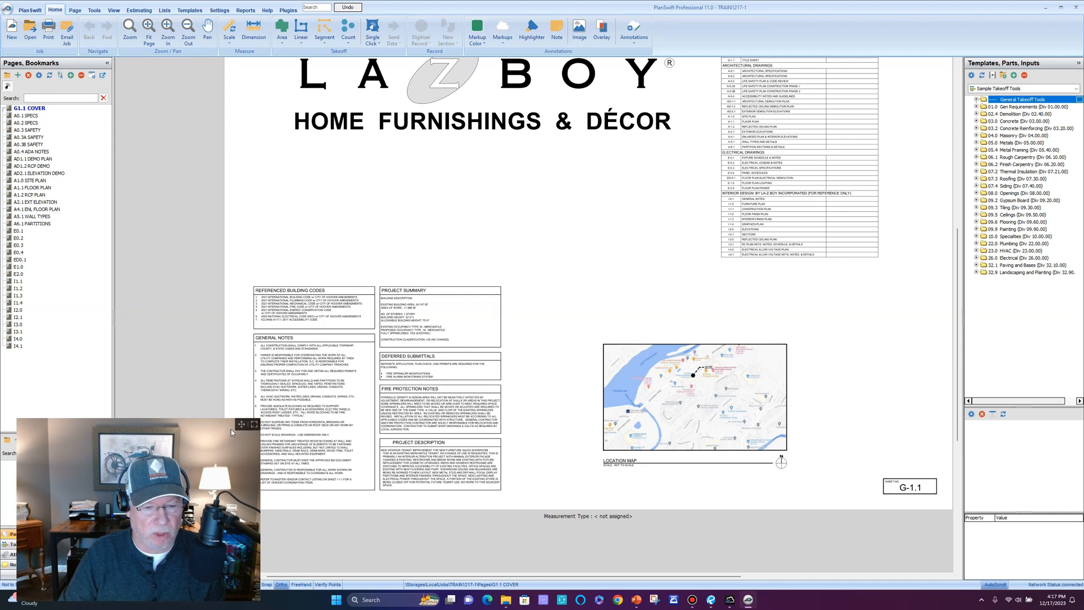
drag(238, 424, 242, 392)
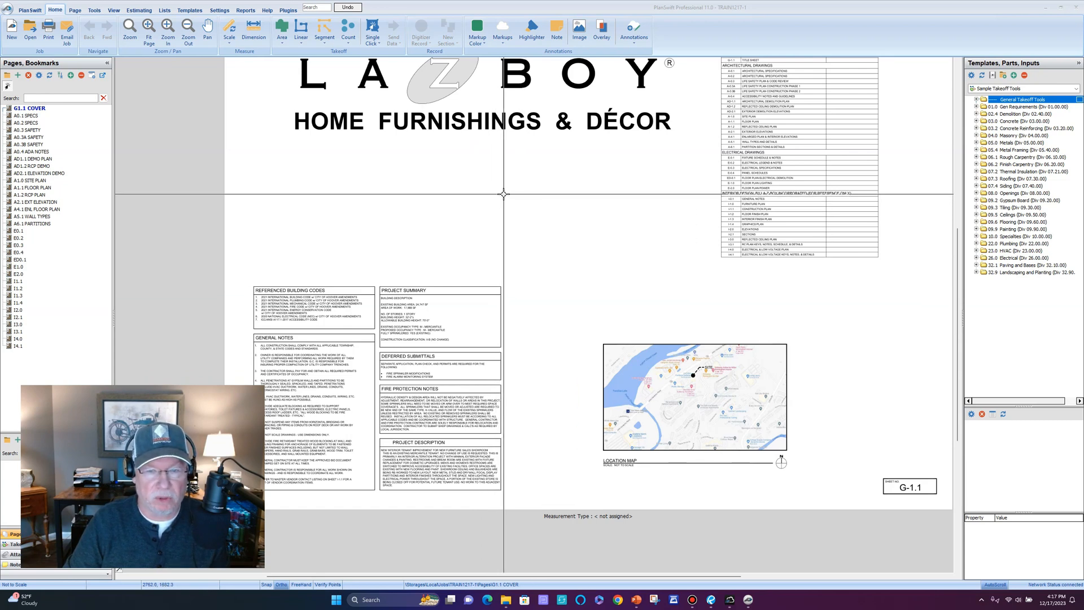
drag(518, 193, 492, 252)
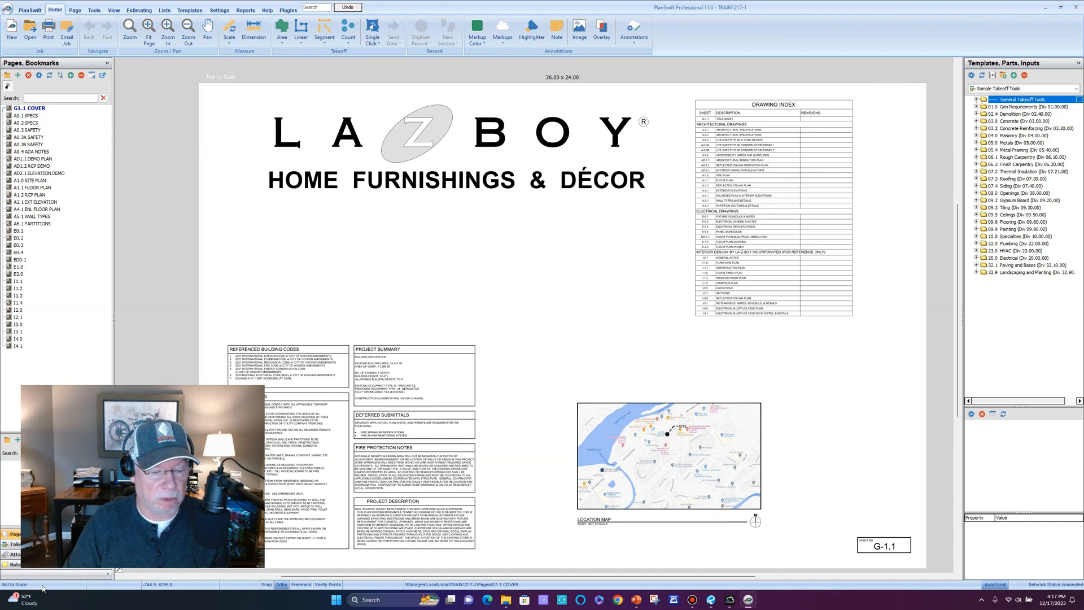
drag(440, 291, 464, 263)
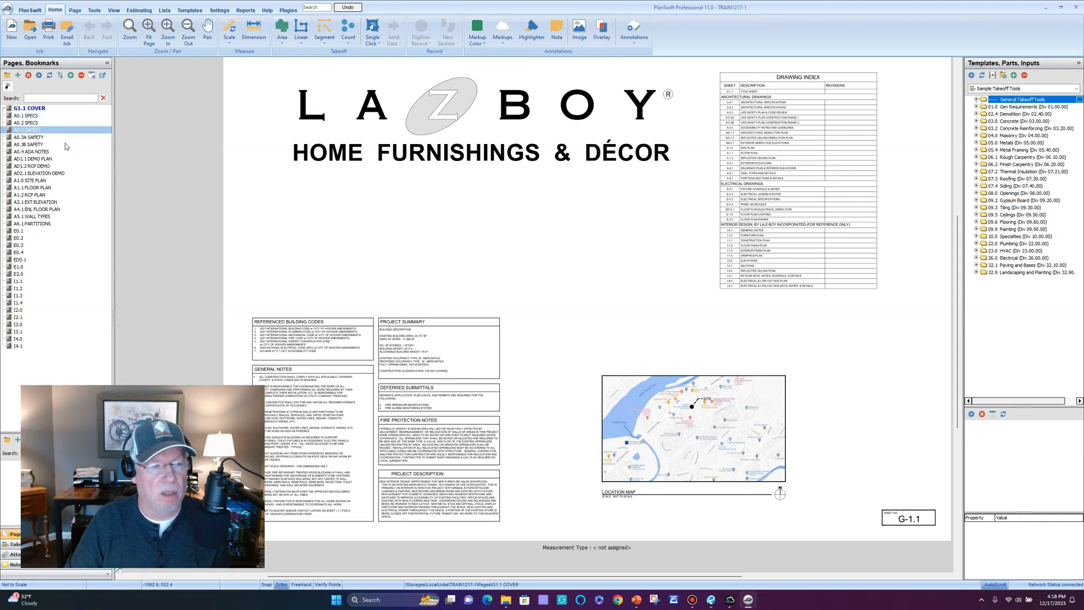
click(53, 160)
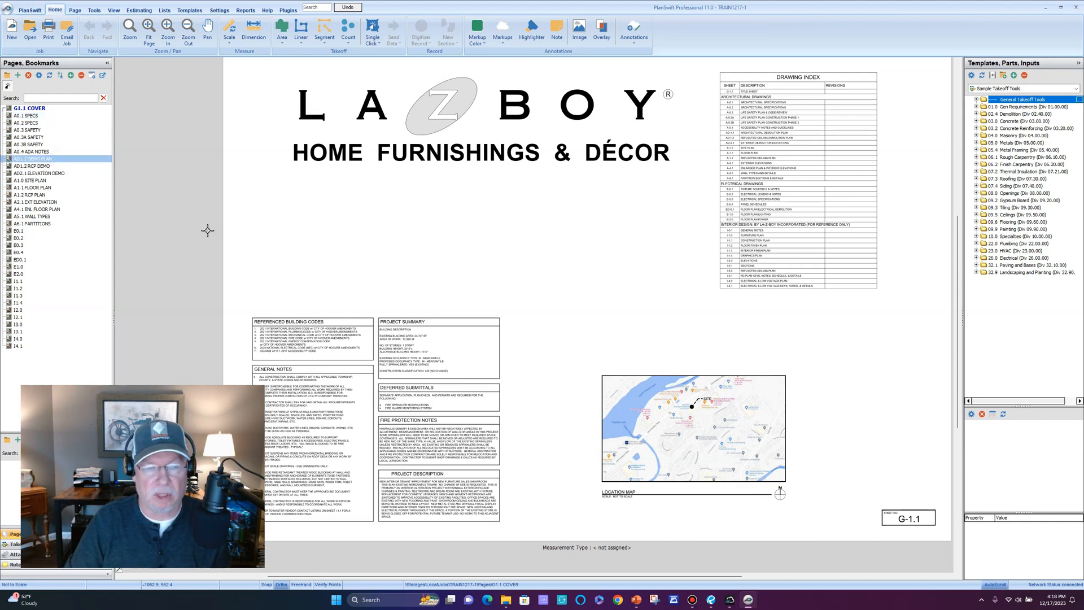
drag(343, 289, 397, 242)
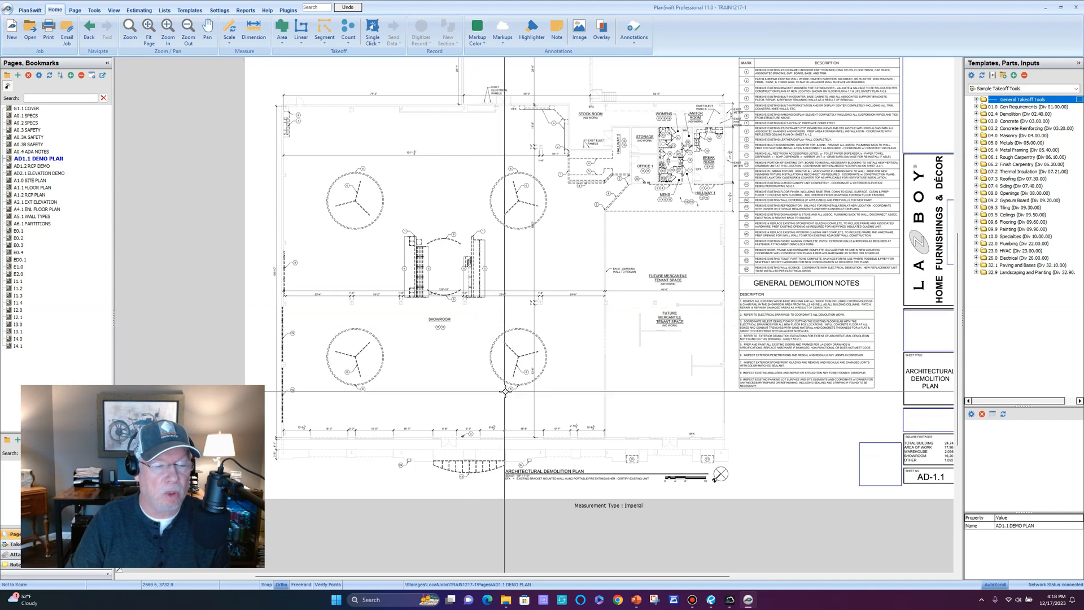
drag(586, 412, 508, 351)
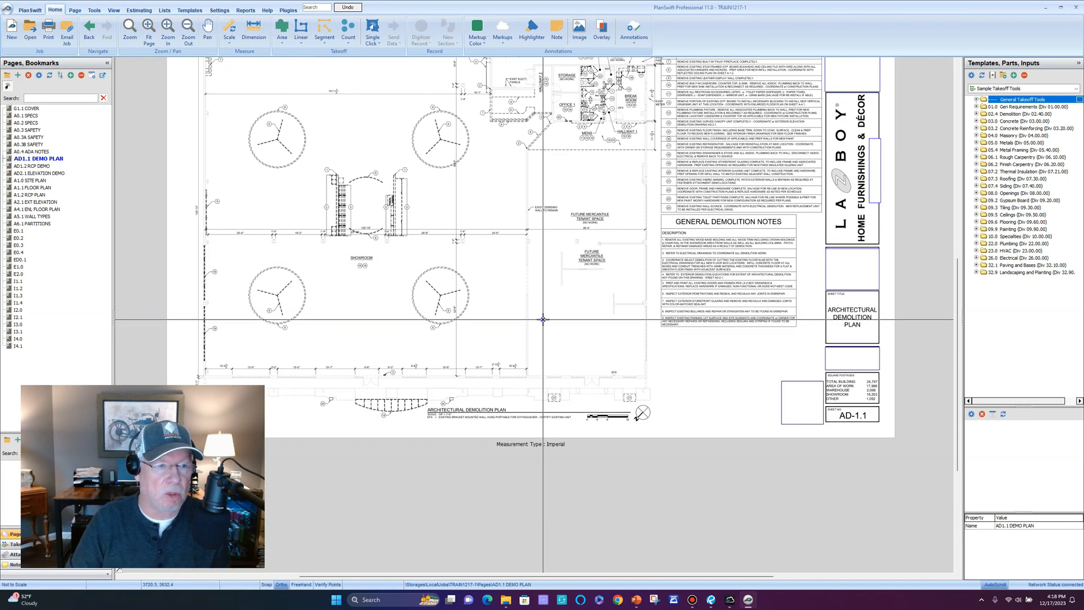
scroll(543, 320, up, 1)
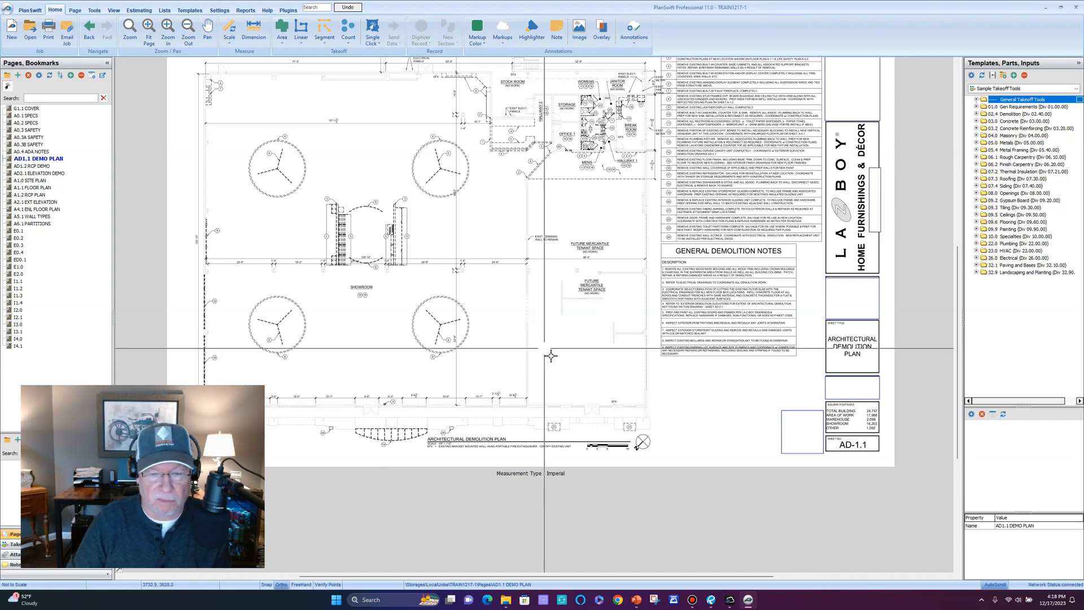
scroll(611, 449, up, 1)
scroll(610, 449, up, 2)
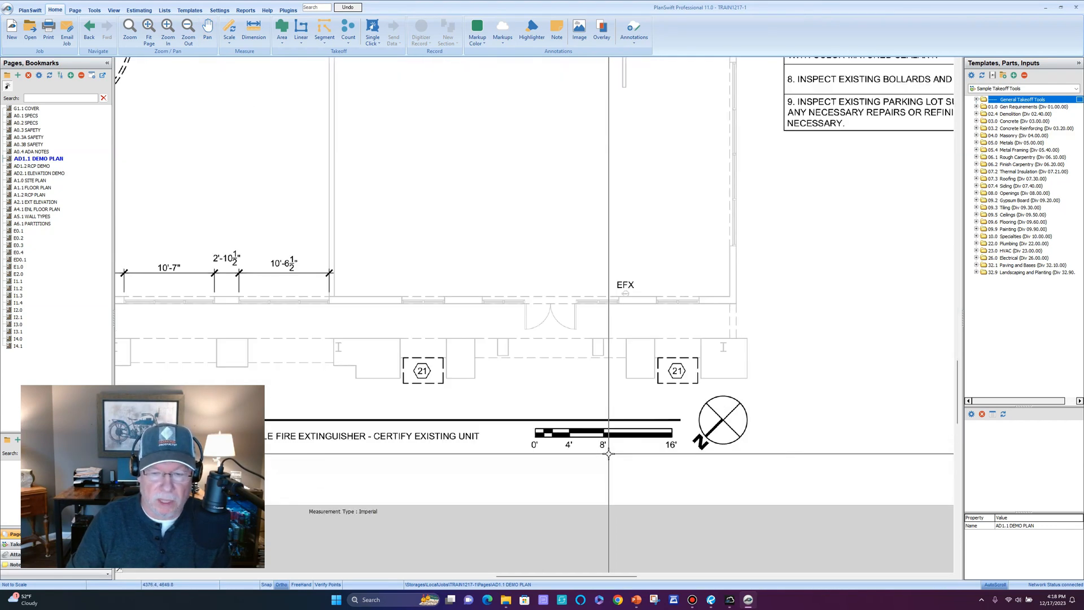
scroll(609, 454, down, 2)
scroll(477, 426, up, 2)
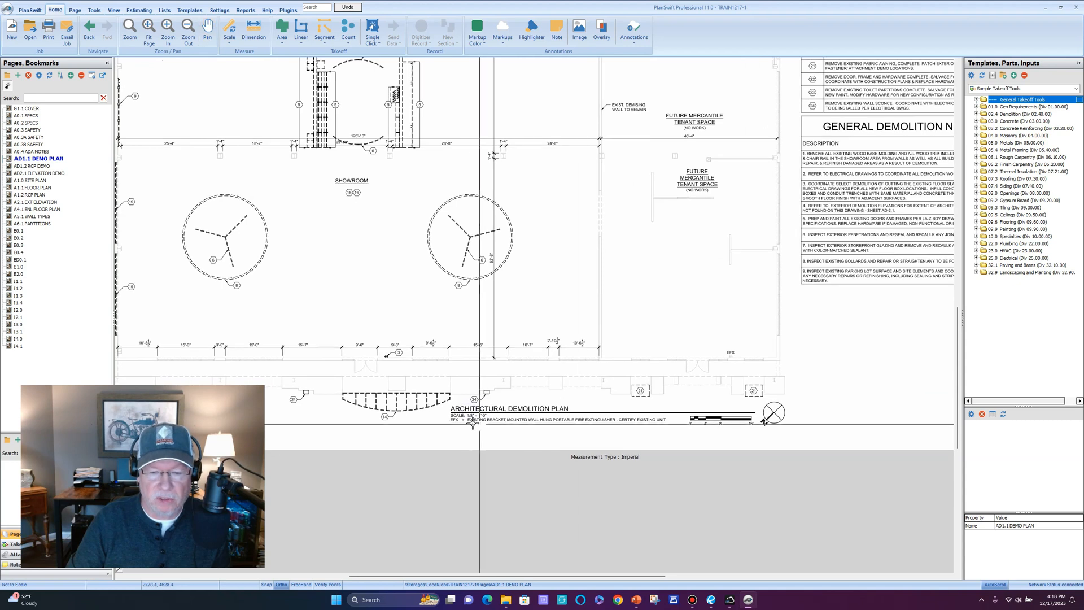
scroll(471, 427, up, 1)
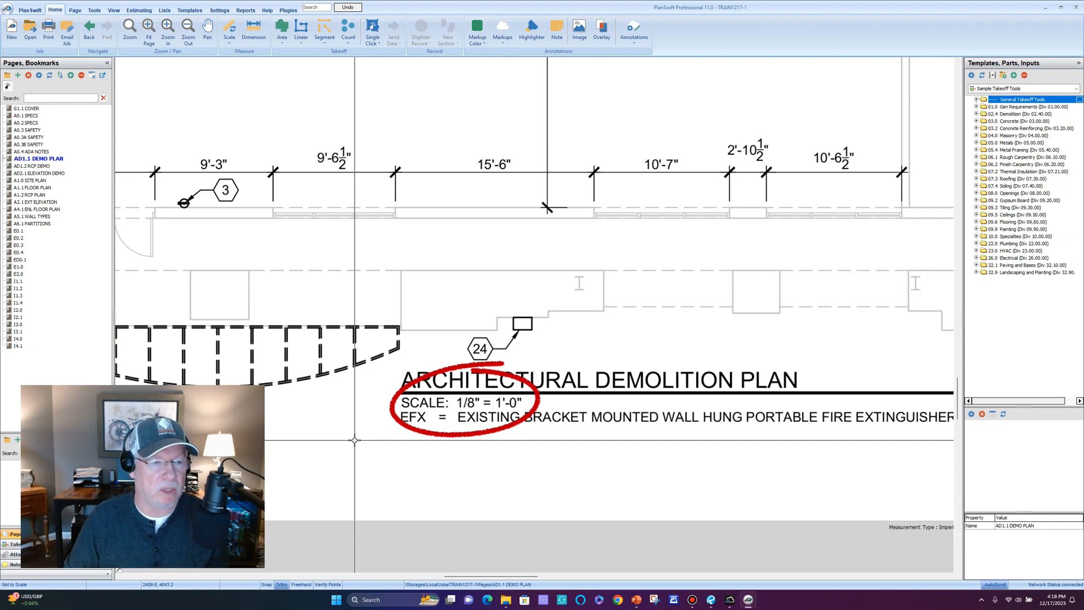
key(Escape)
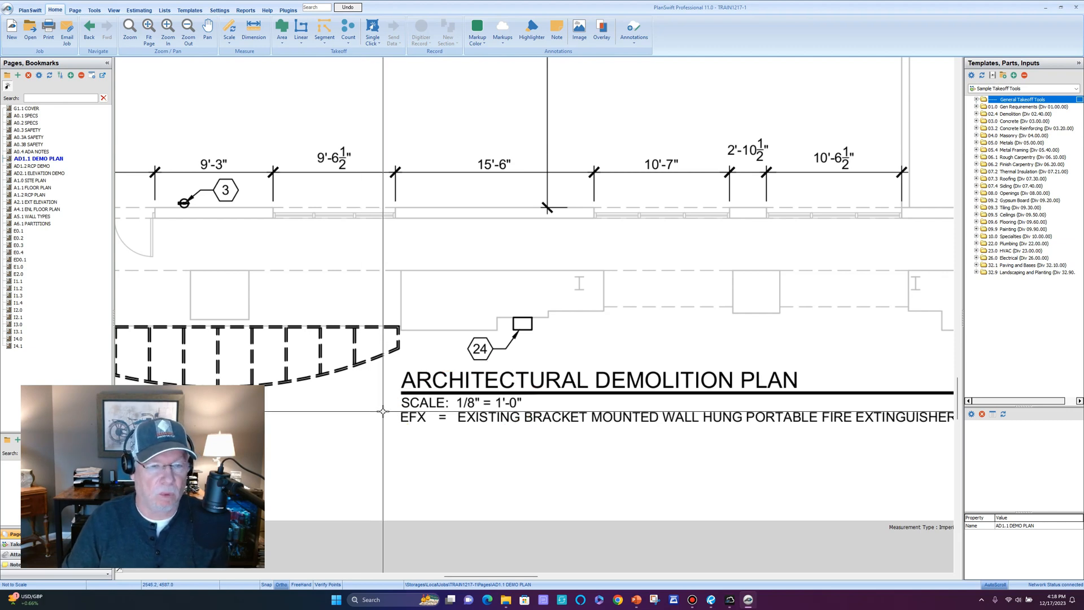
scroll(380, 411, down, 1)
scroll(382, 410, down, 1)
scroll(384, 408, up, 1)
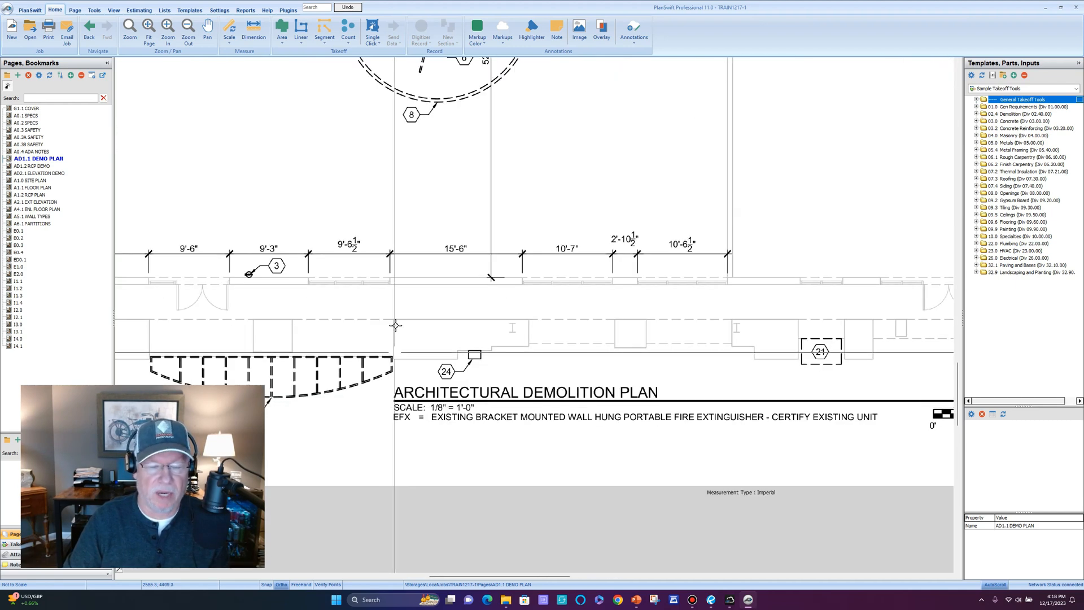
drag(391, 248, 423, 289)
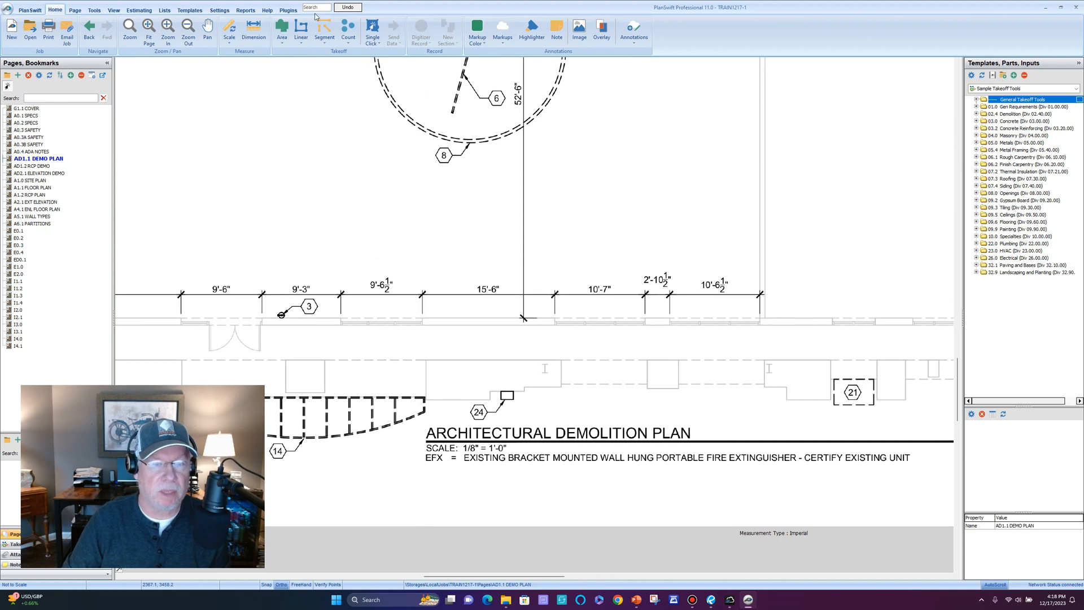
Set the AD1.1 page scale to the 1/8" = 1'-0" preset.
click(230, 46)
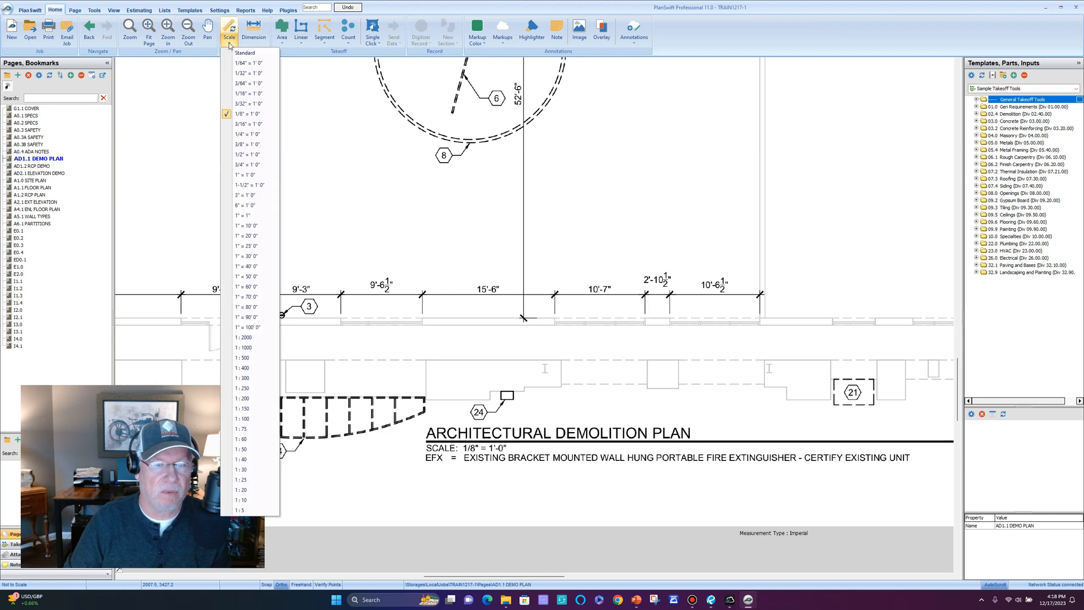
click(242, 115)
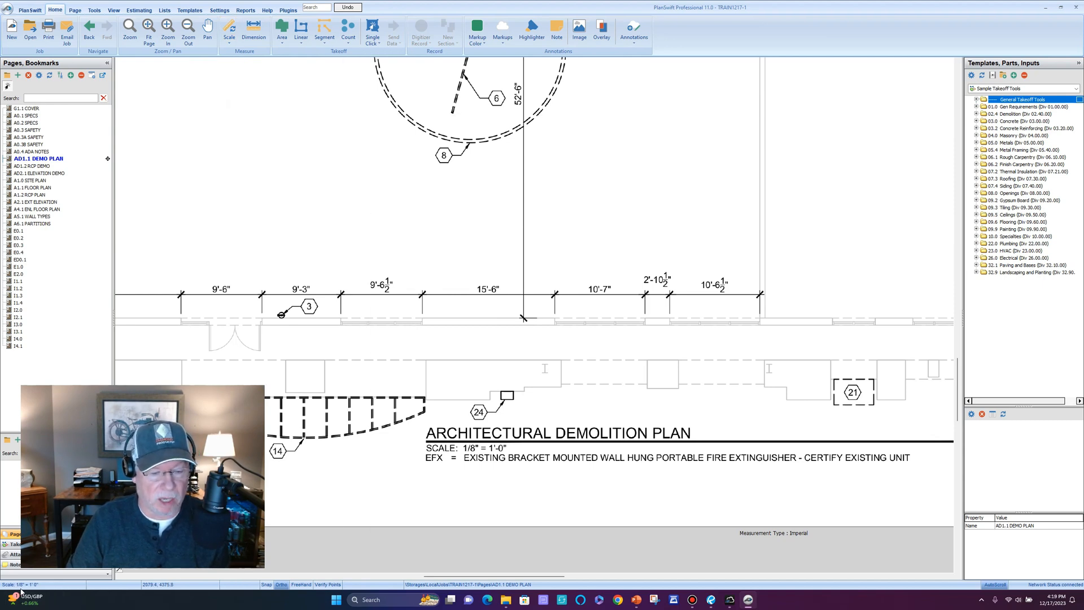
scroll(442, 164, down, 3)
drag(483, 222, 505, 545)
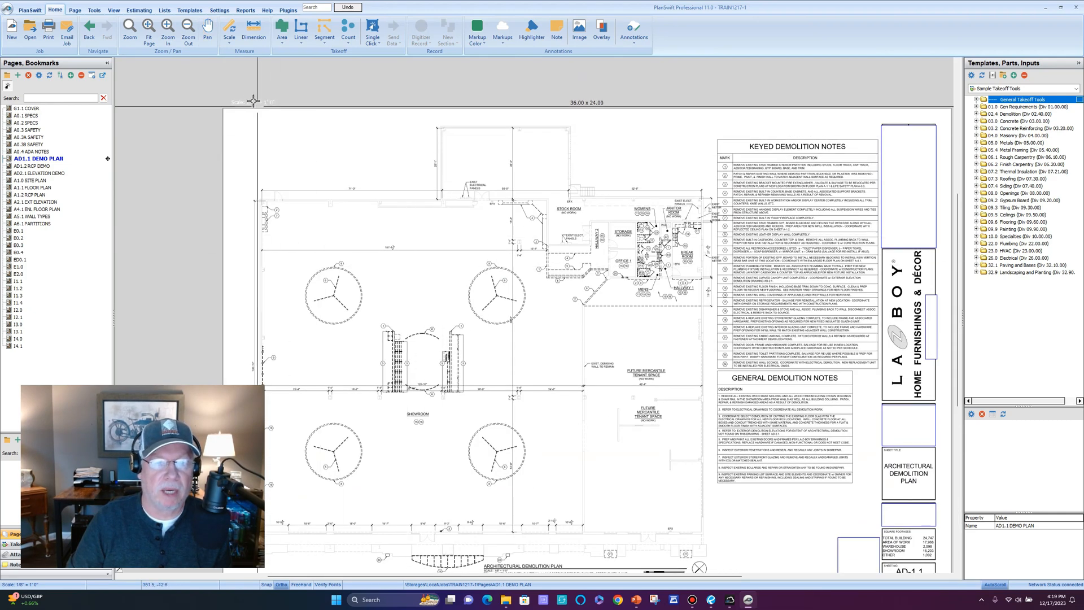
drag(508, 424, 458, 326)
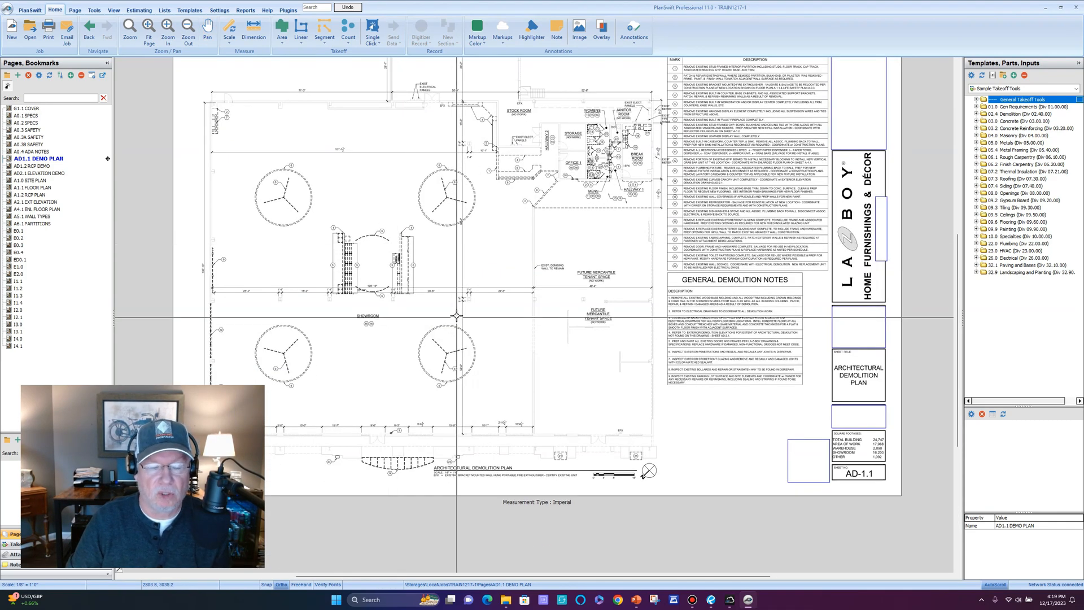
scroll(457, 325, up, 2)
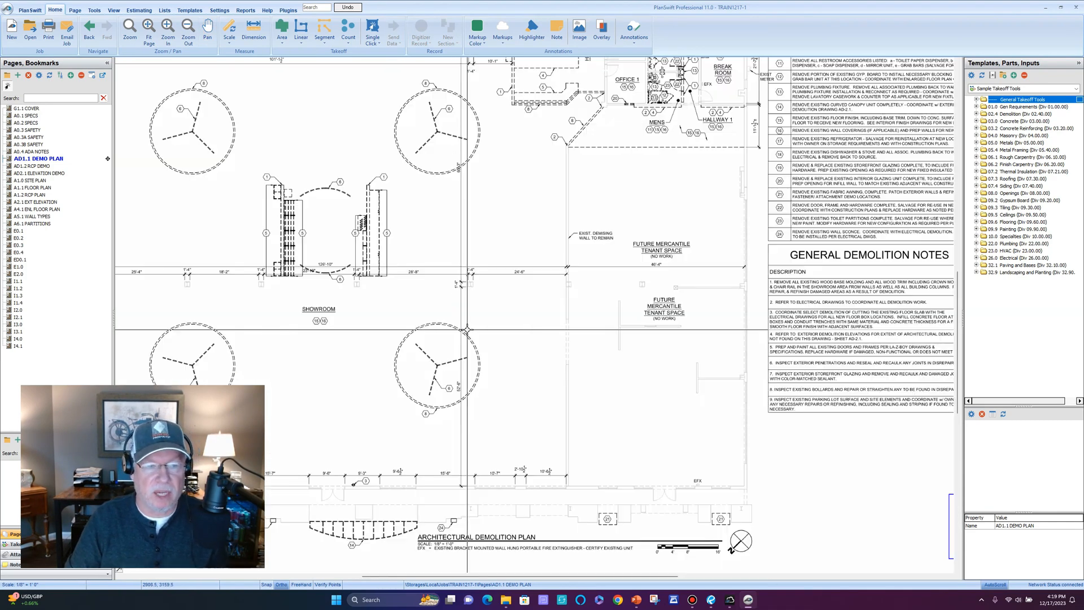
Confirm the 1/8" scale and bring the 25'-4" dimension above the showroom into view.
click(228, 44)
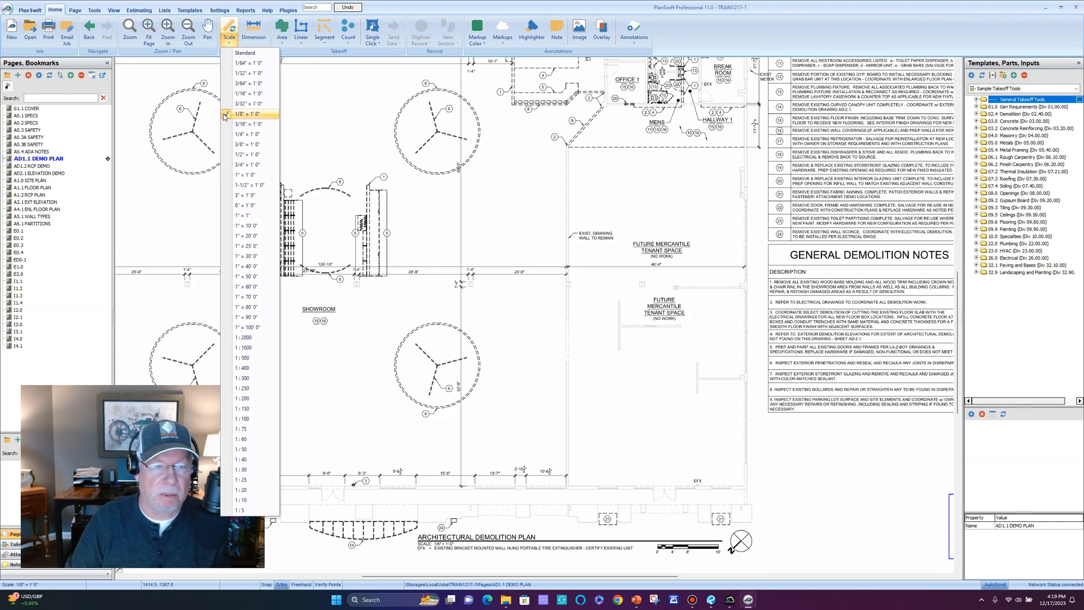
click(243, 114)
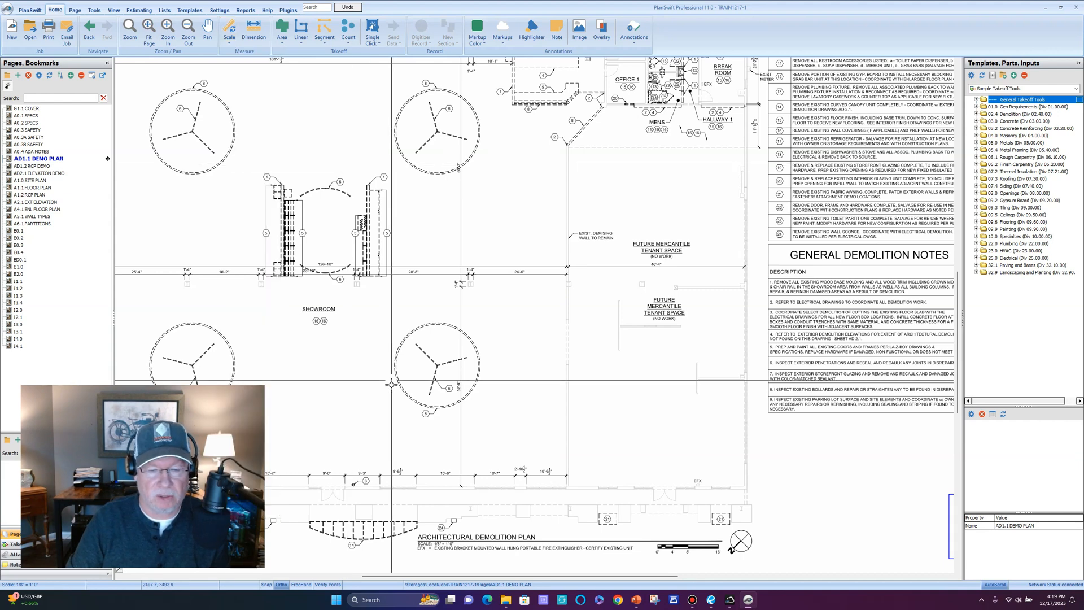
drag(391, 382, 457, 264)
drag(417, 361, 448, 362)
drag(425, 269, 415, 322)
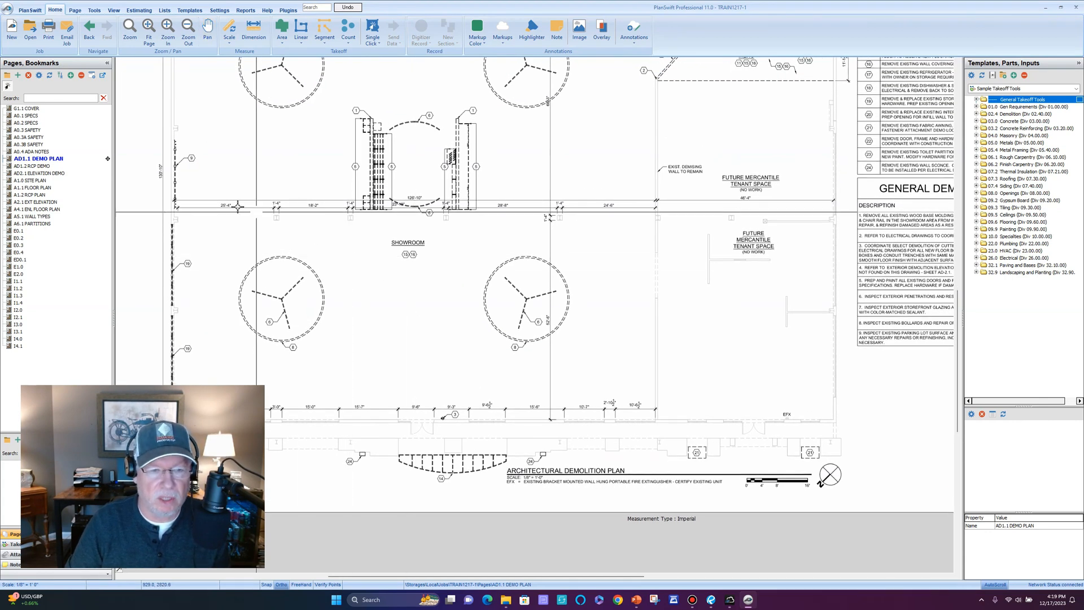
scroll(239, 225, up, 2)
scroll(239, 224, down, 2)
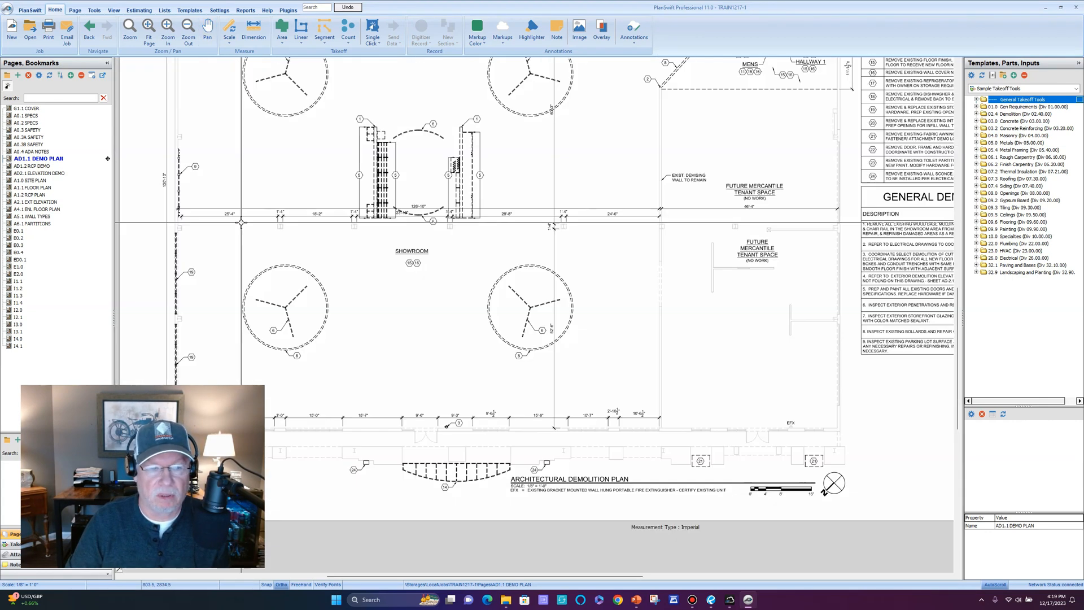
scroll(231, 230, up, 2)
drag(231, 230, 331, 262)
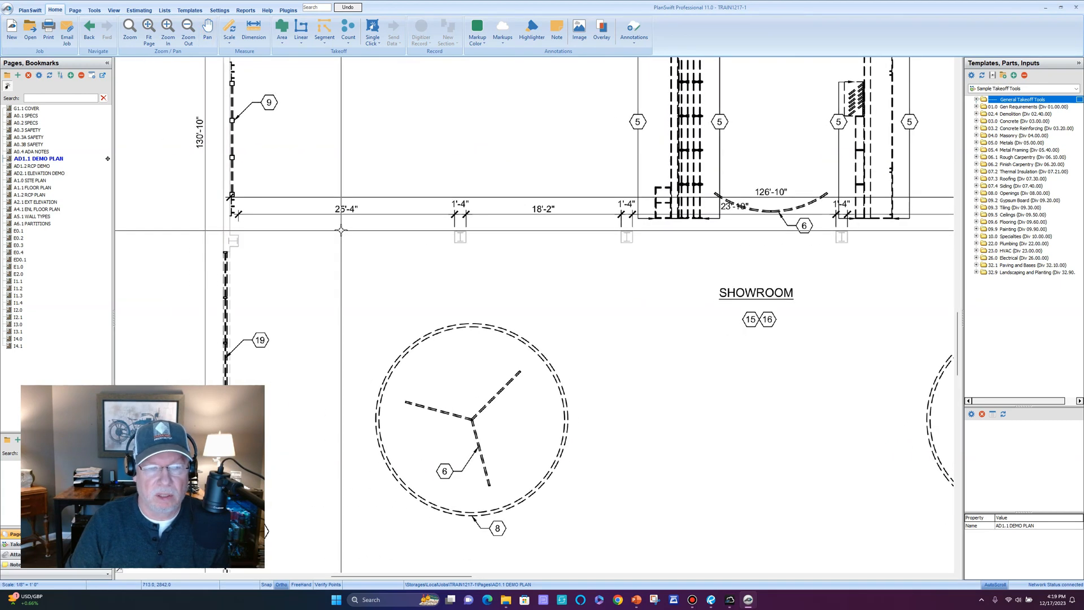
scroll(341, 235, up, 1)
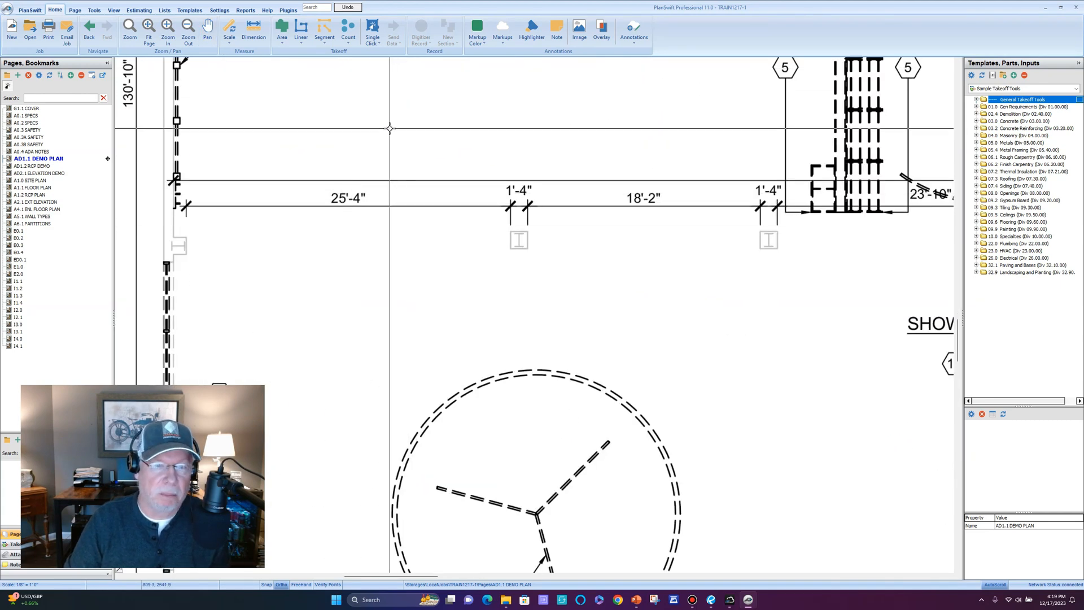
Draw a 25'-4" dimension line leftward from the right end of the showroom's 25'-4" span.
click(254, 28)
click(510, 206)
scroll(511, 205, up, 5)
scroll(498, 199, down, 3)
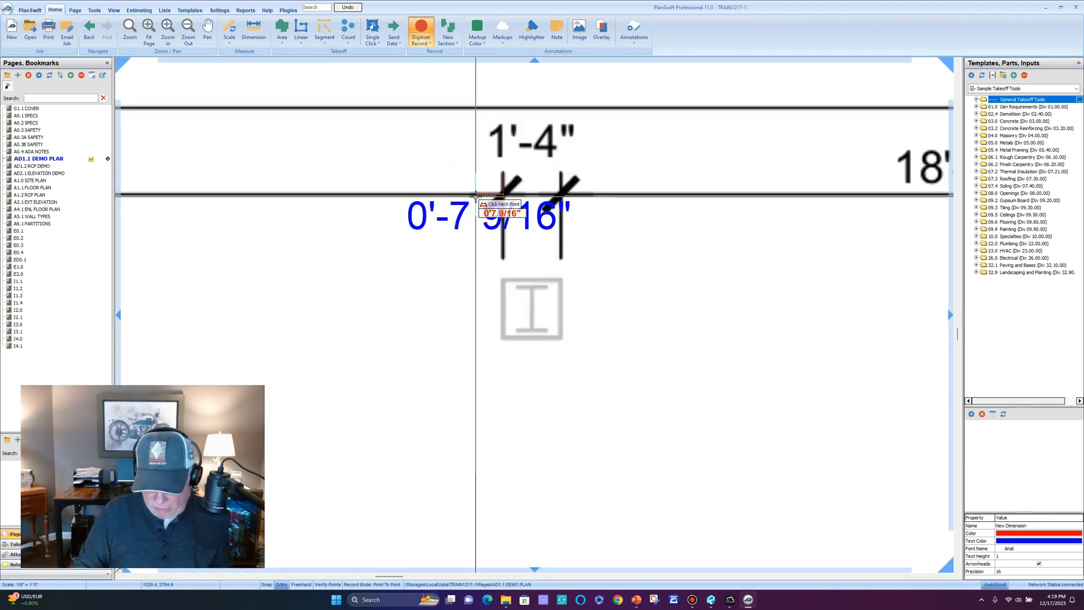
key(l)
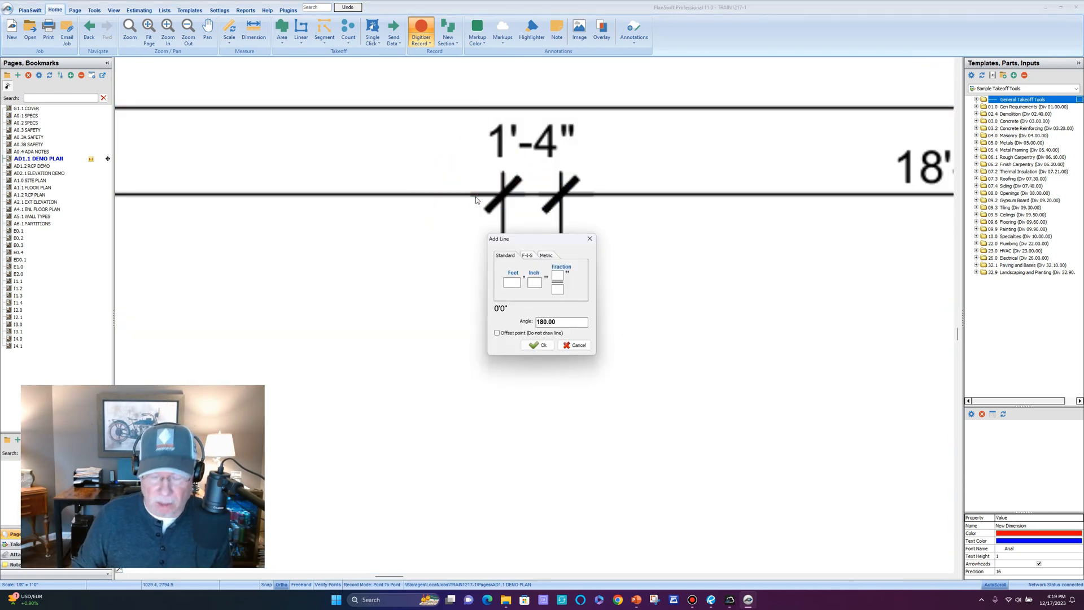
scroll(521, 197, down, 3)
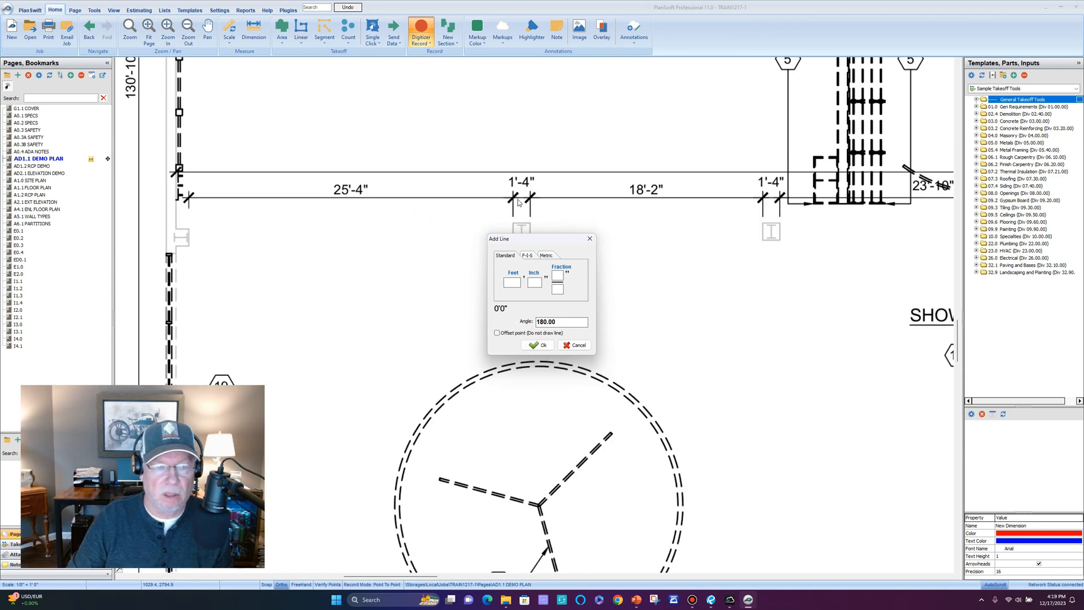
scroll(519, 202, up, 3)
scroll(519, 202, down, 1)
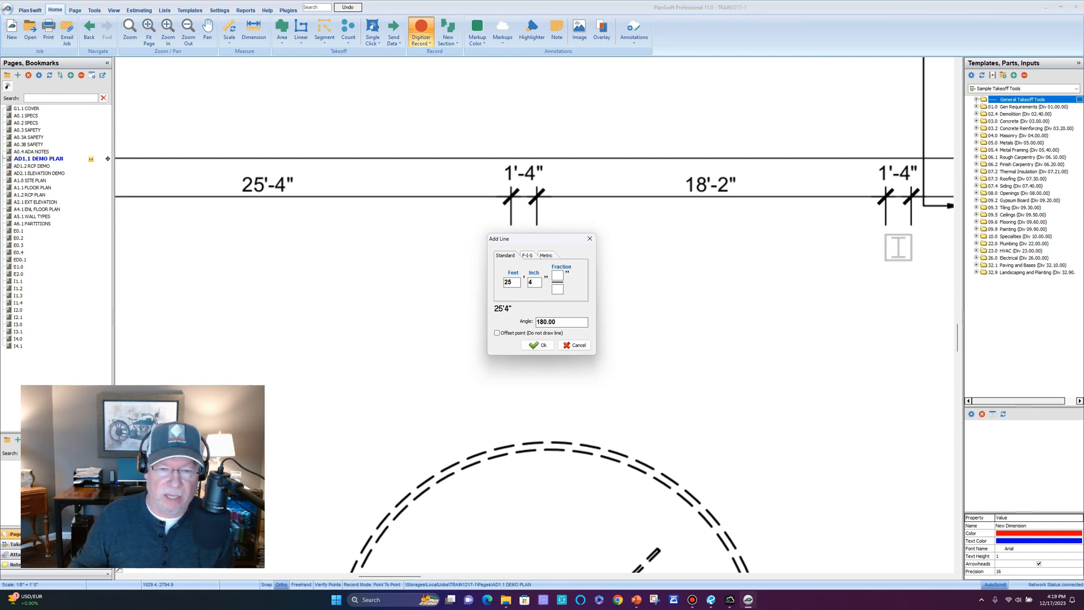
click(537, 345)
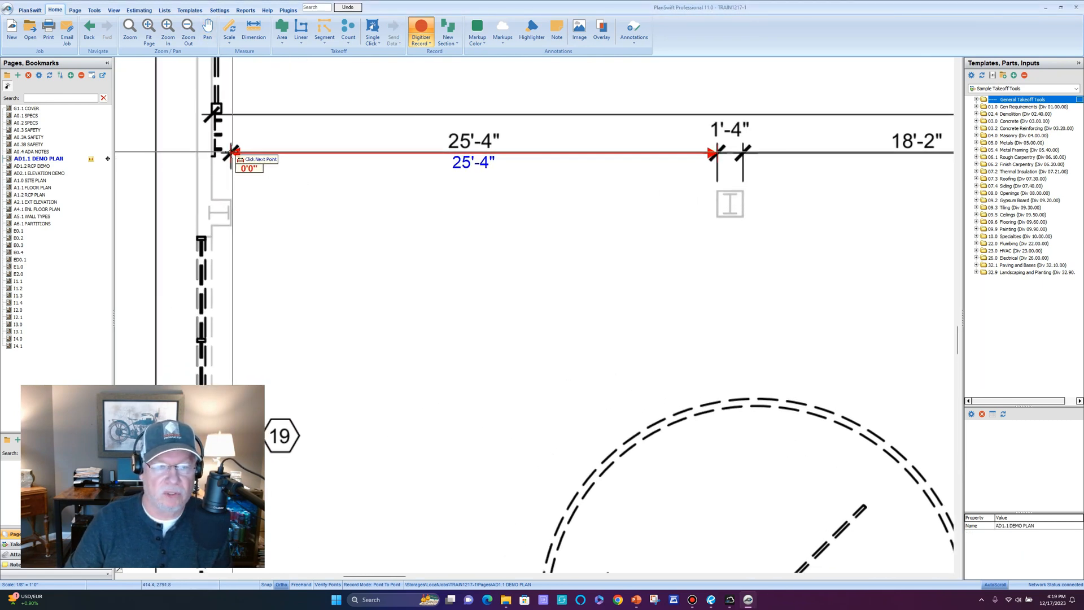
scroll(232, 151, up, 3)
scroll(235, 164, down, 5)
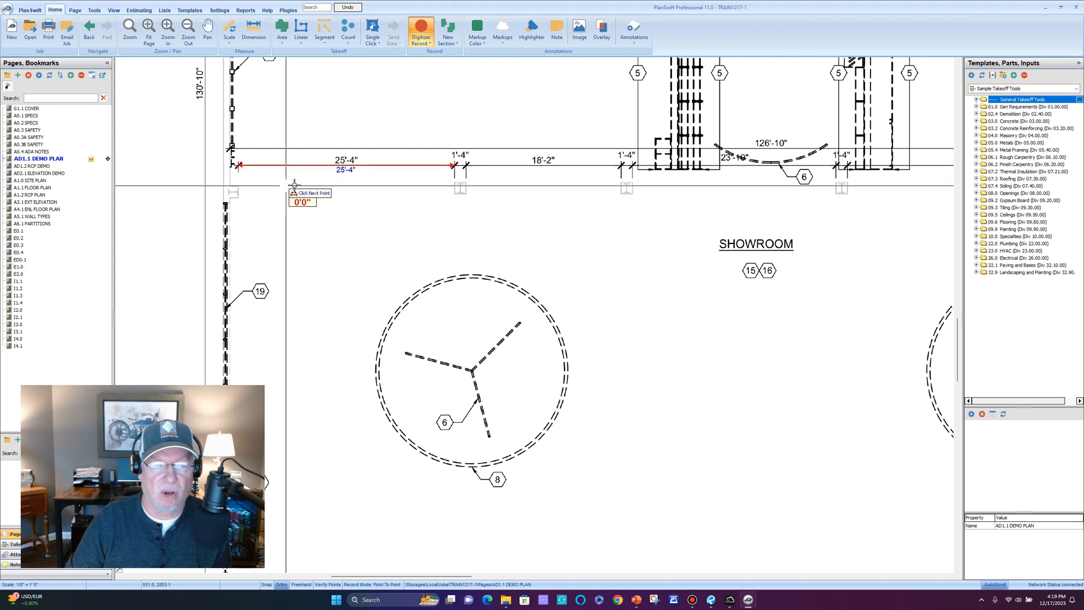
scroll(339, 183, down, 3)
scroll(410, 209, up, 2)
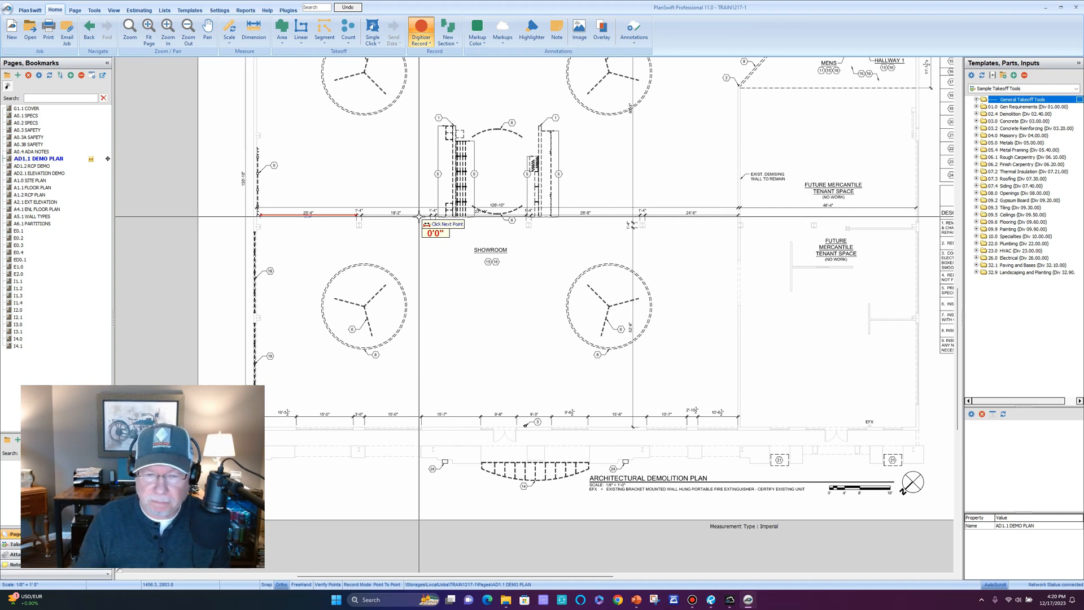
Enter a 52'-6" check line running downward beside the plan's 52'-6" dimension.
scroll(358, 235, up, 2)
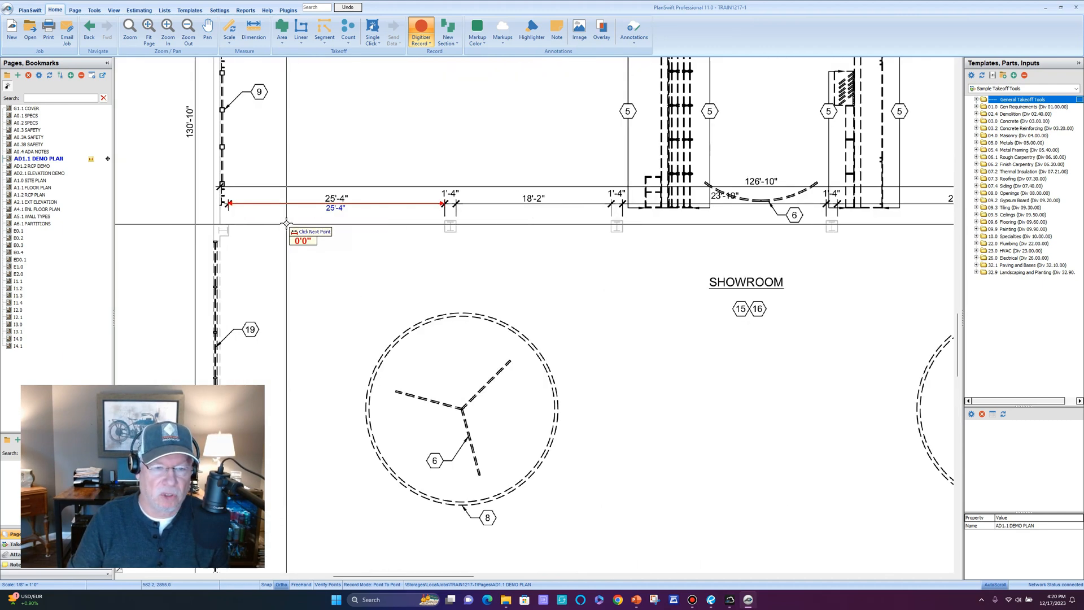
scroll(325, 254, down, 4)
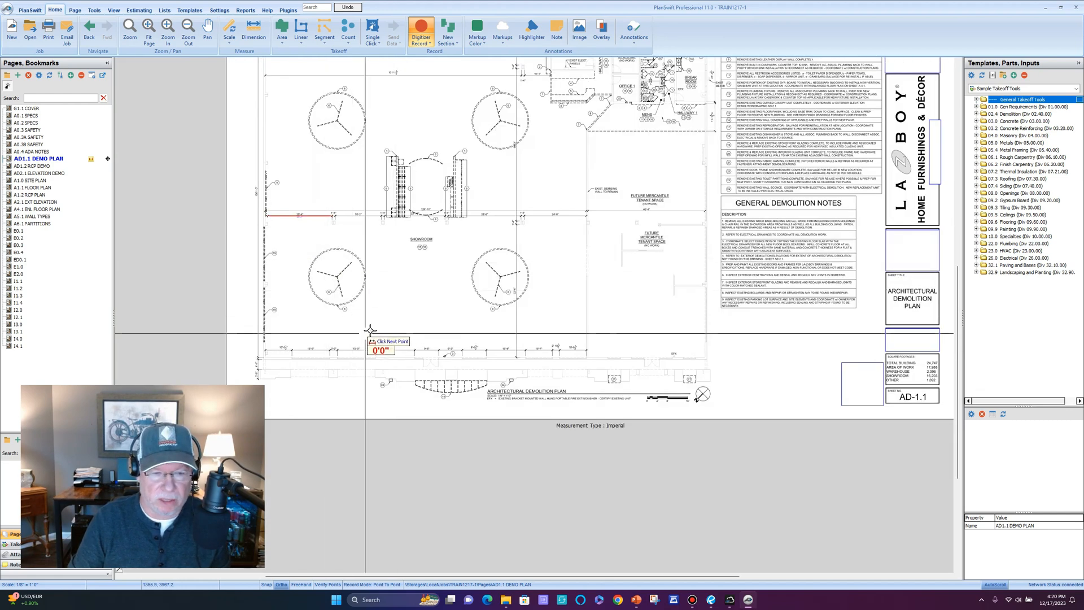
scroll(552, 296, up, 2)
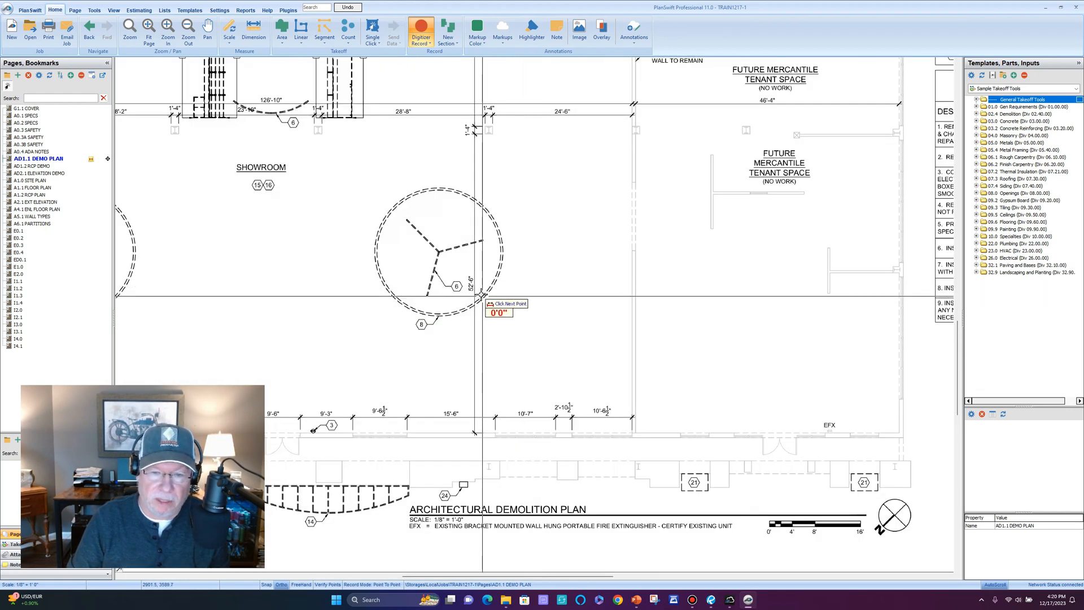
scroll(507, 218, down, 1)
scroll(467, 235, up, 6)
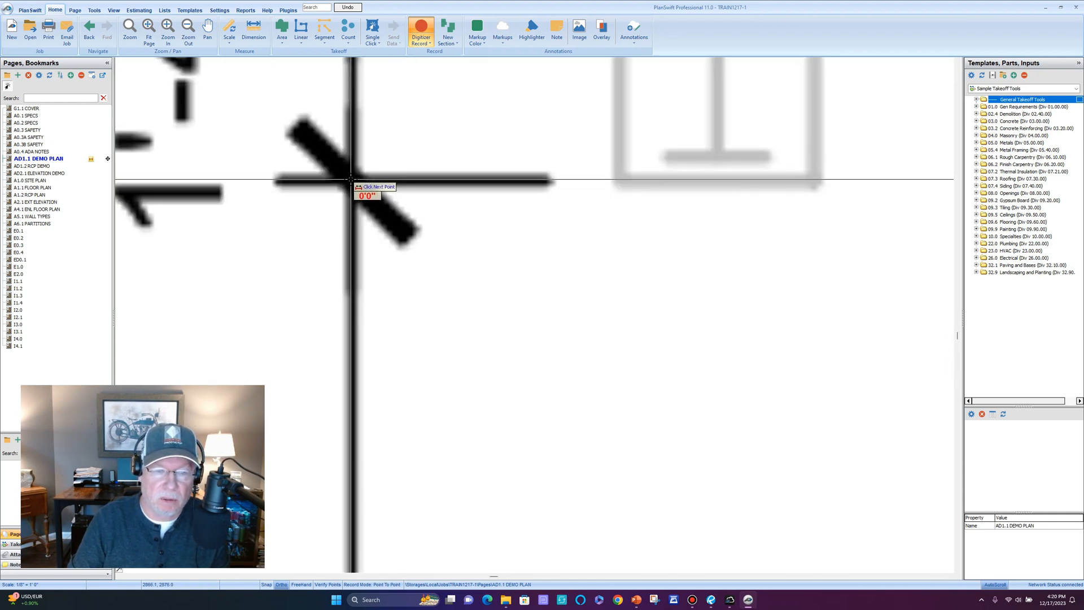
scroll(352, 181, down, 5)
scroll(351, 181, down, 2)
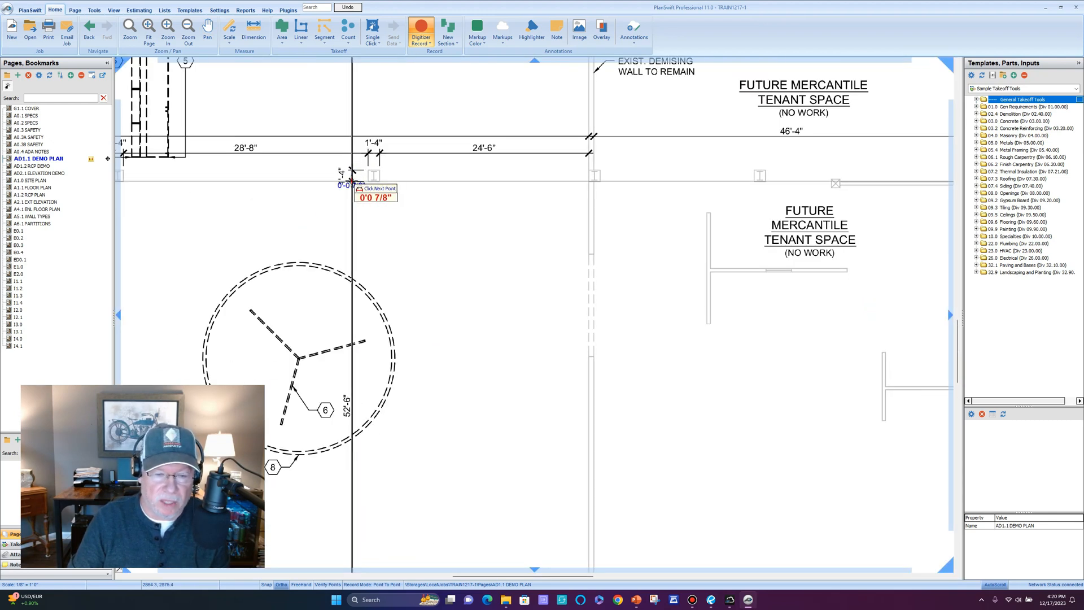
text(l52)
key(Return)
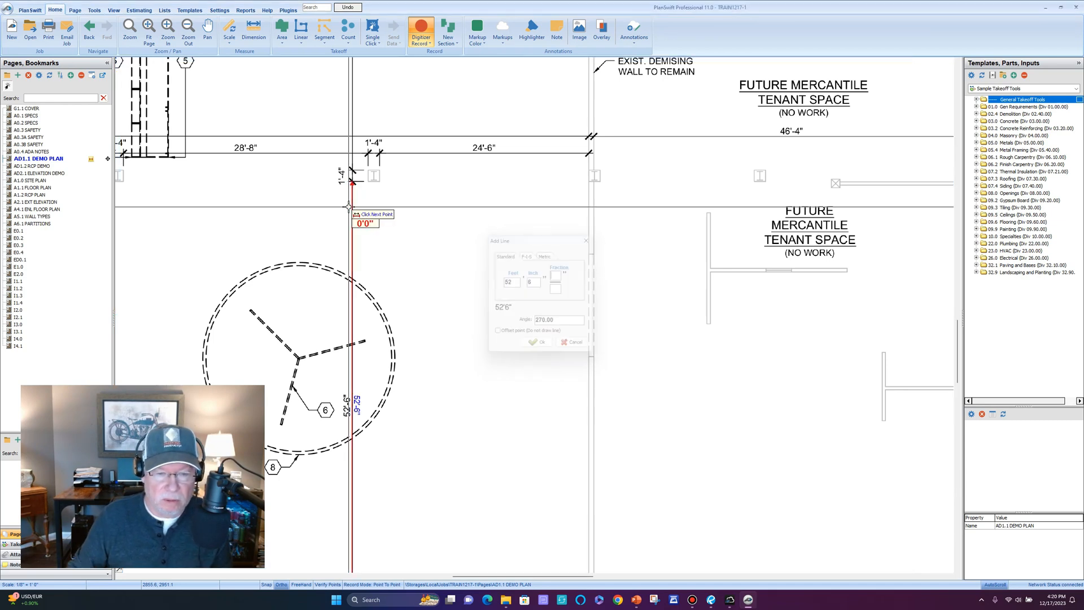
Bring the whole red check line into view and stop recording the takeoff.
drag(402, 443, 419, 153)
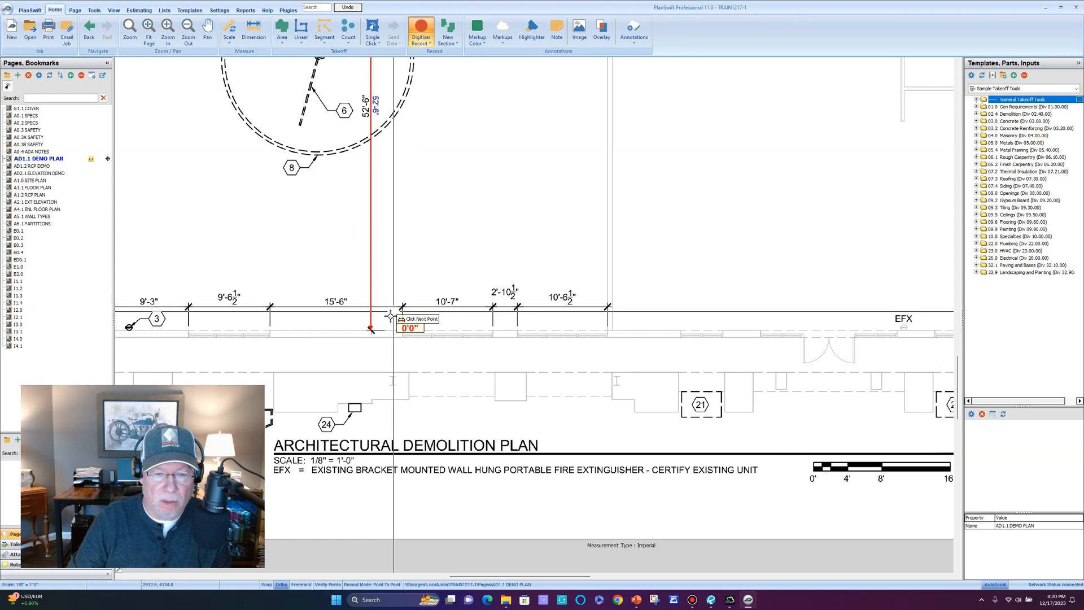
scroll(389, 311, up, 3)
scroll(379, 304, down, 3)
scroll(415, 214, down, 2)
drag(448, 168, 499, 271)
drag(486, 211, 683, 225)
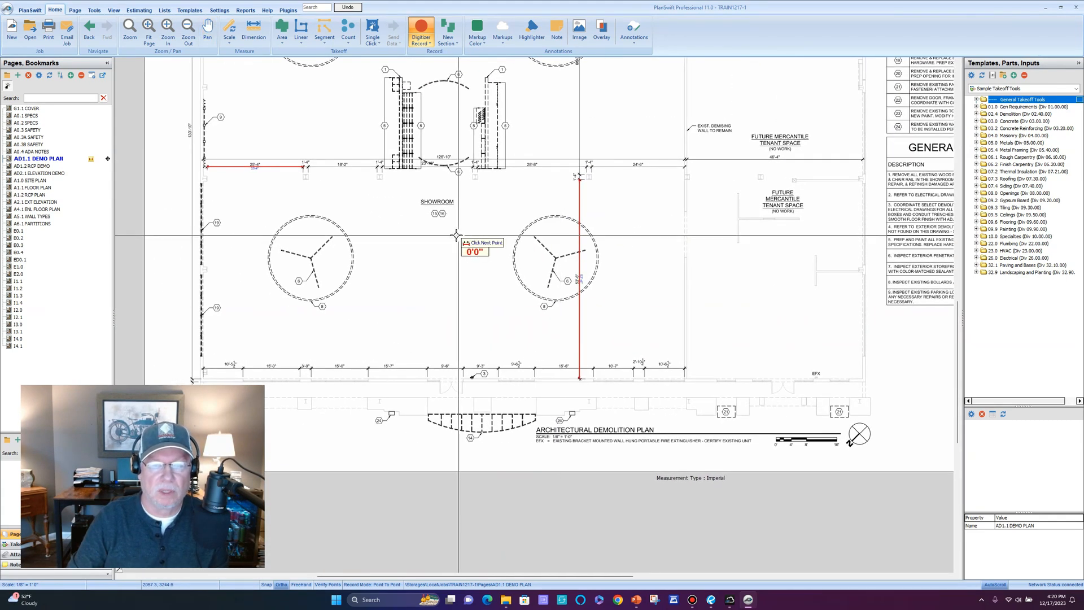
click(422, 29)
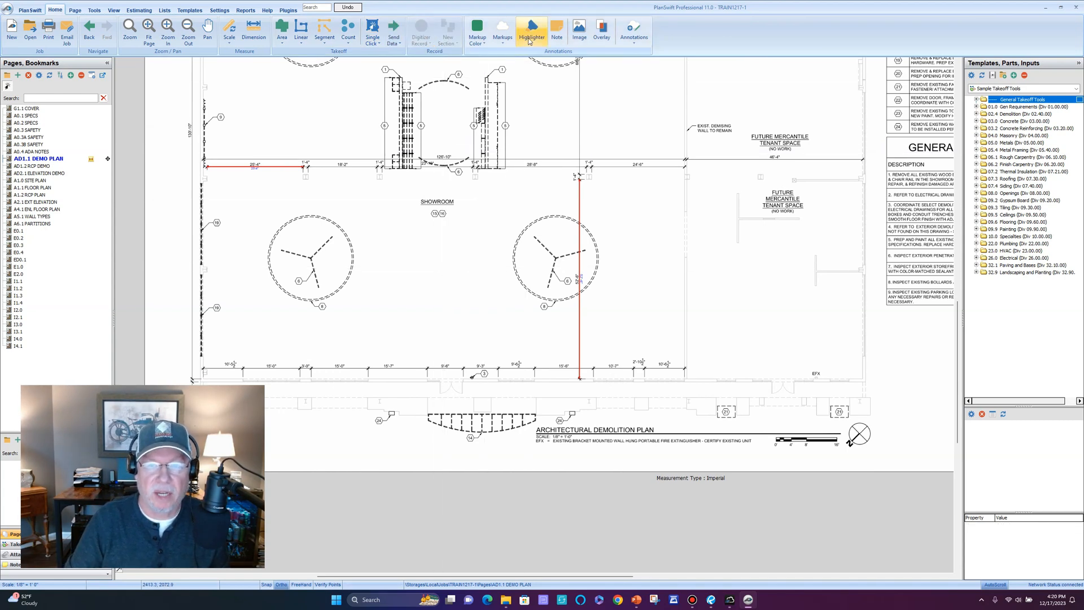
click(479, 42)
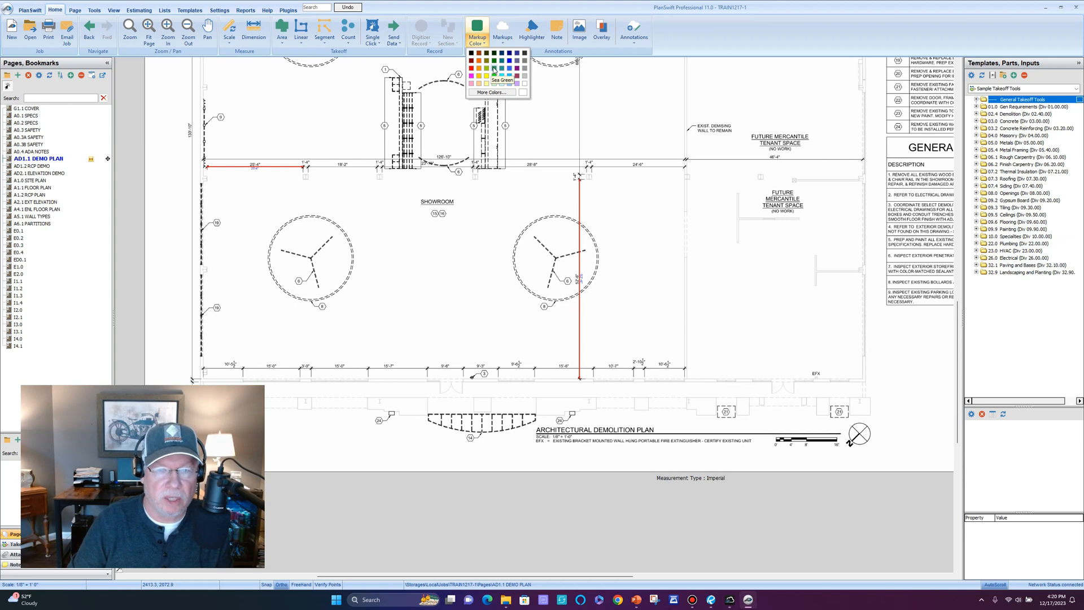
Mark the SCALE: 1/8" = 1'-0" note under the plan title with a sea green highlighter box.
click(495, 70)
click(532, 31)
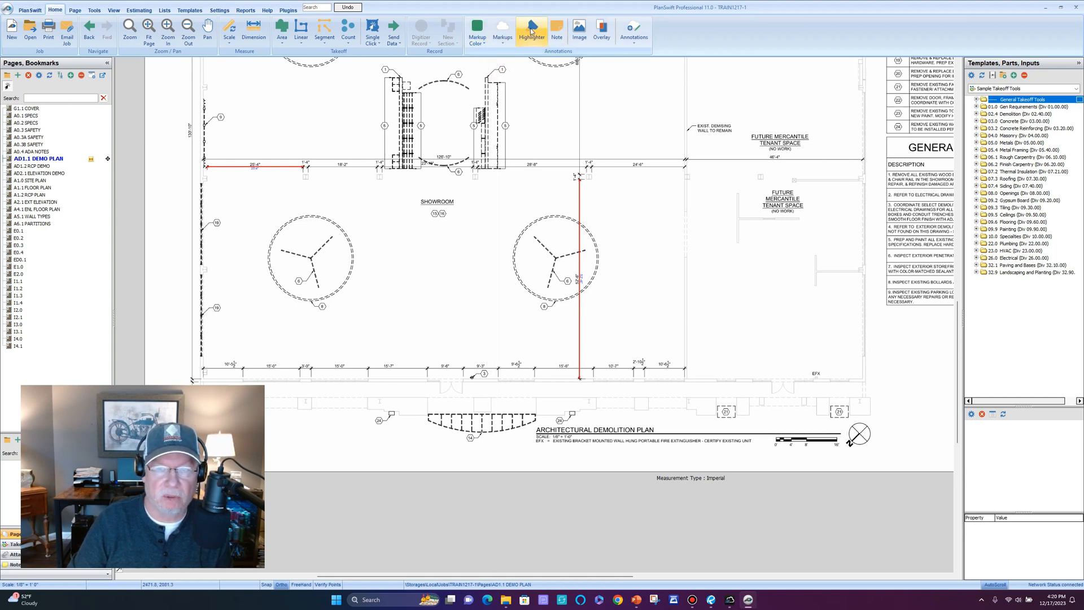
scroll(515, 387, up, 4)
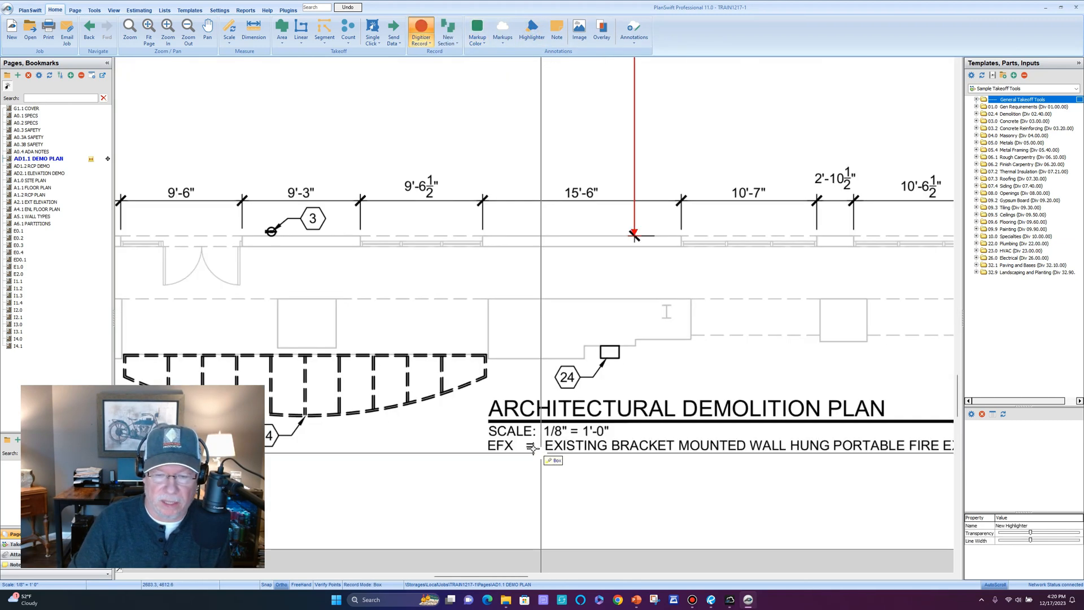
click(480, 422)
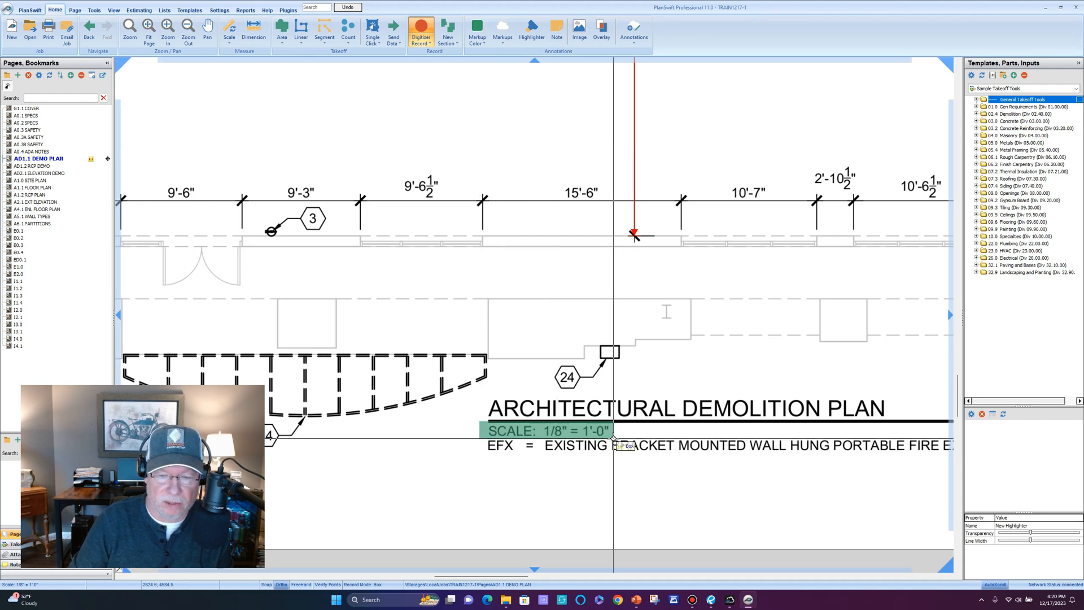
click(612, 437)
key(Escape)
scroll(611, 397, down, 4)
drag(638, 256, 535, 318)
key(Escape)
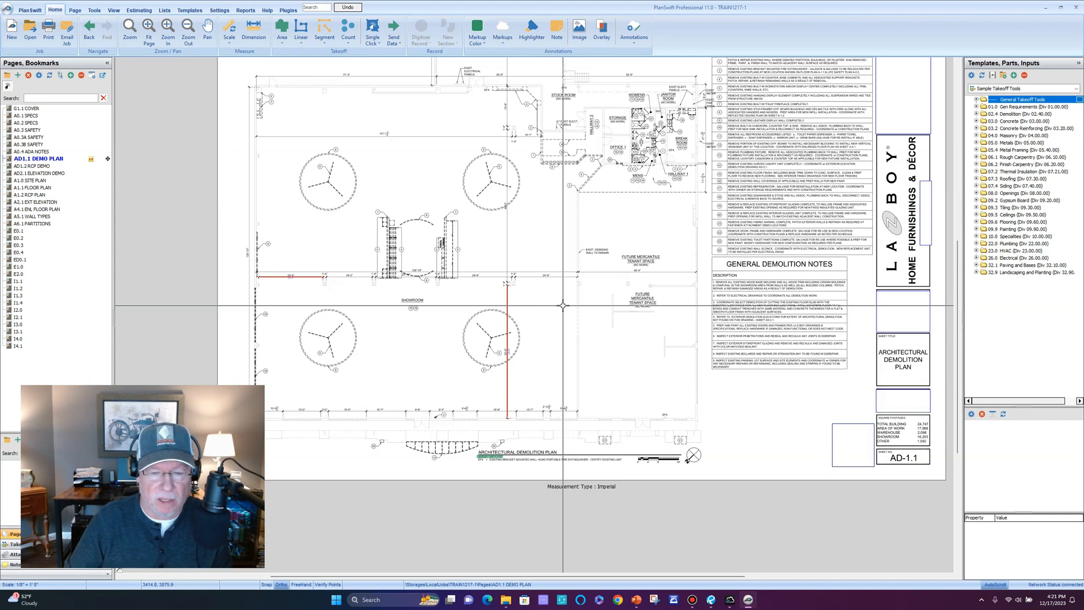
scroll(499, 469, up, 5)
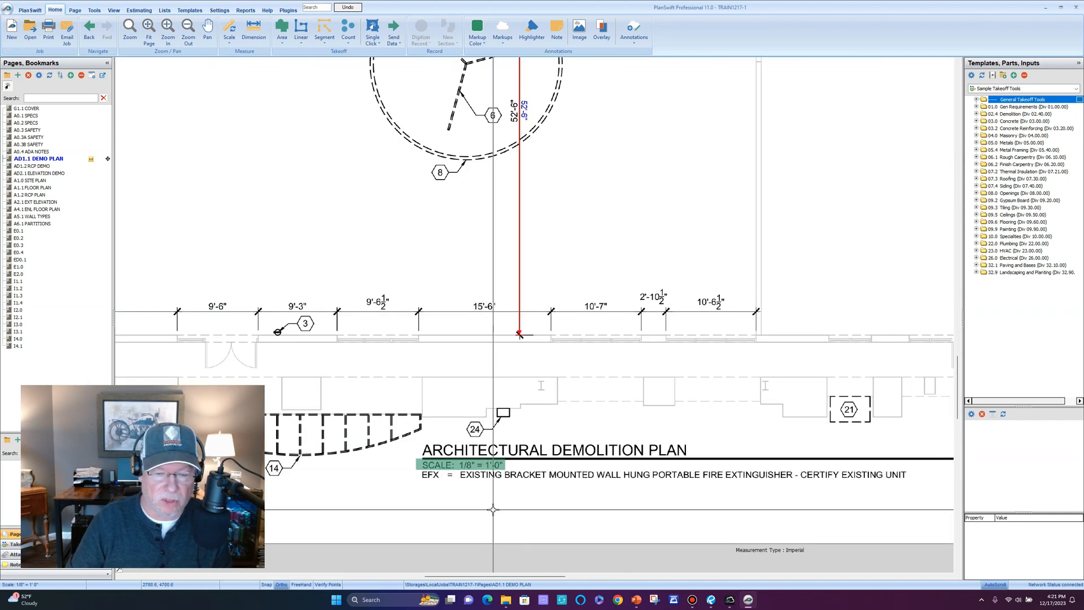
scroll(495, 485, down, 5)
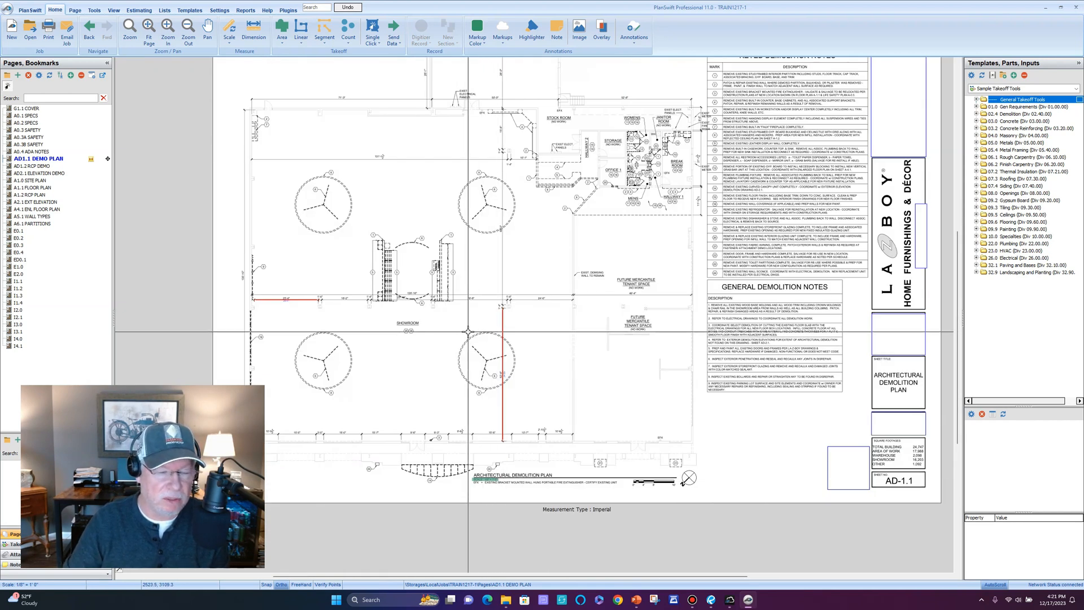
drag(455, 356, 466, 370)
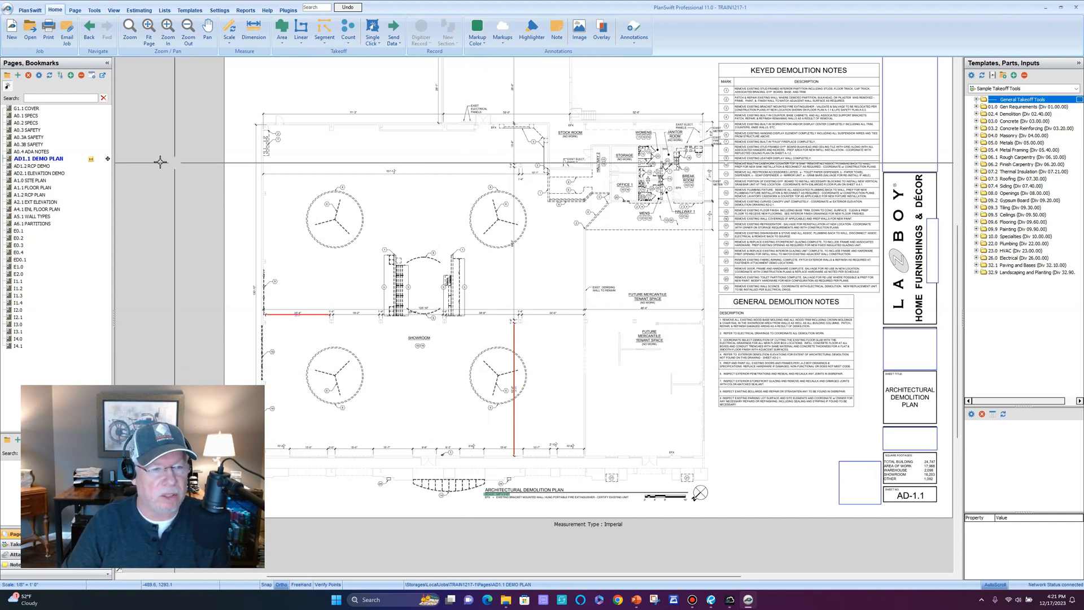
Switch to the AD2.1 ELEVATION DEMO sheet and zoom over its elevations.
click(58, 174)
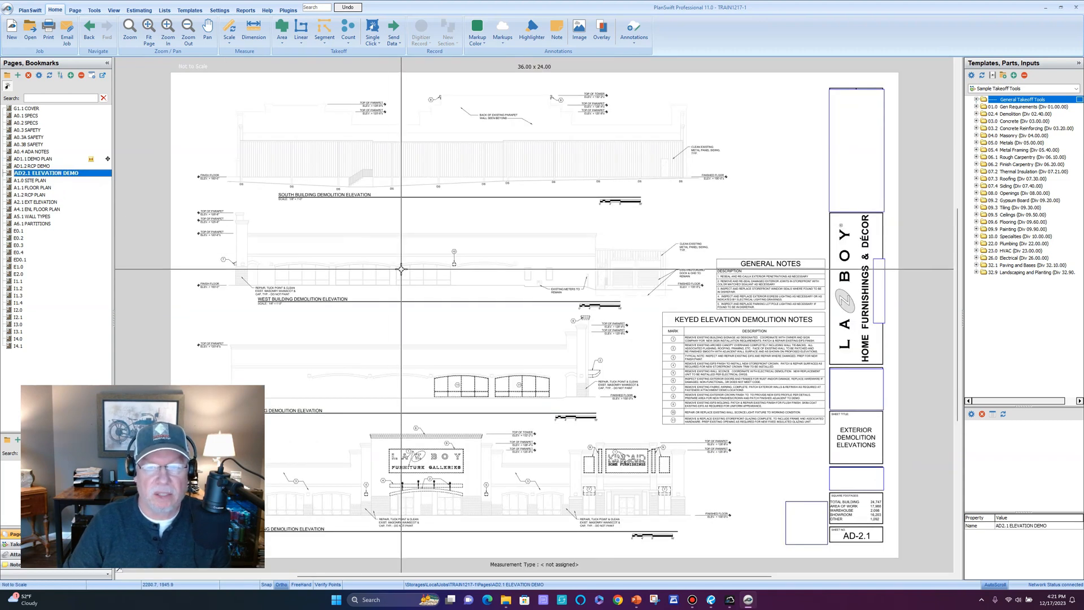
scroll(618, 205, up, 5)
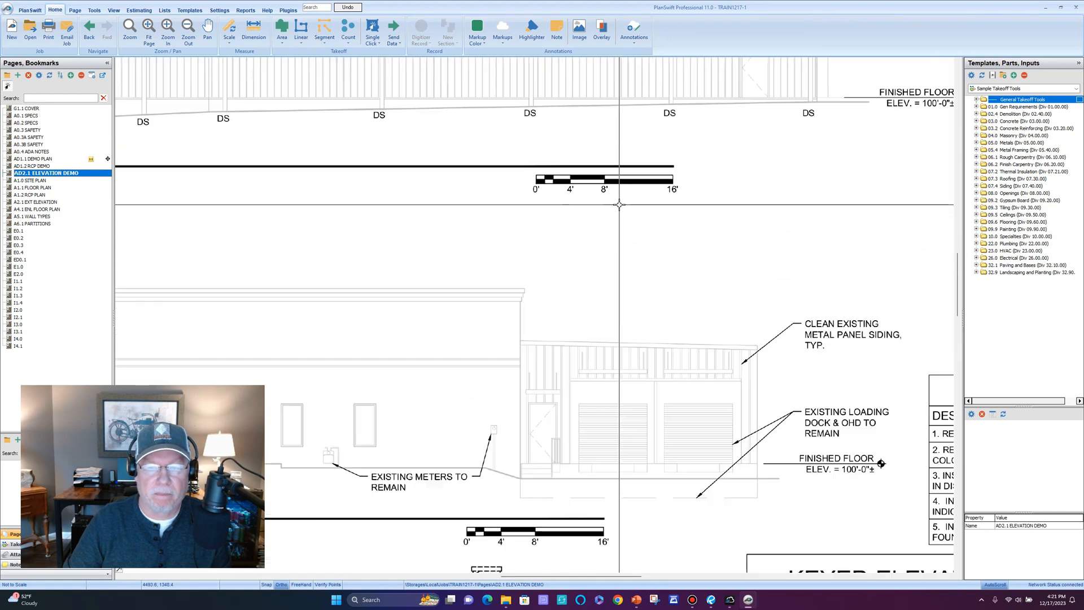
scroll(619, 204, down, 4)
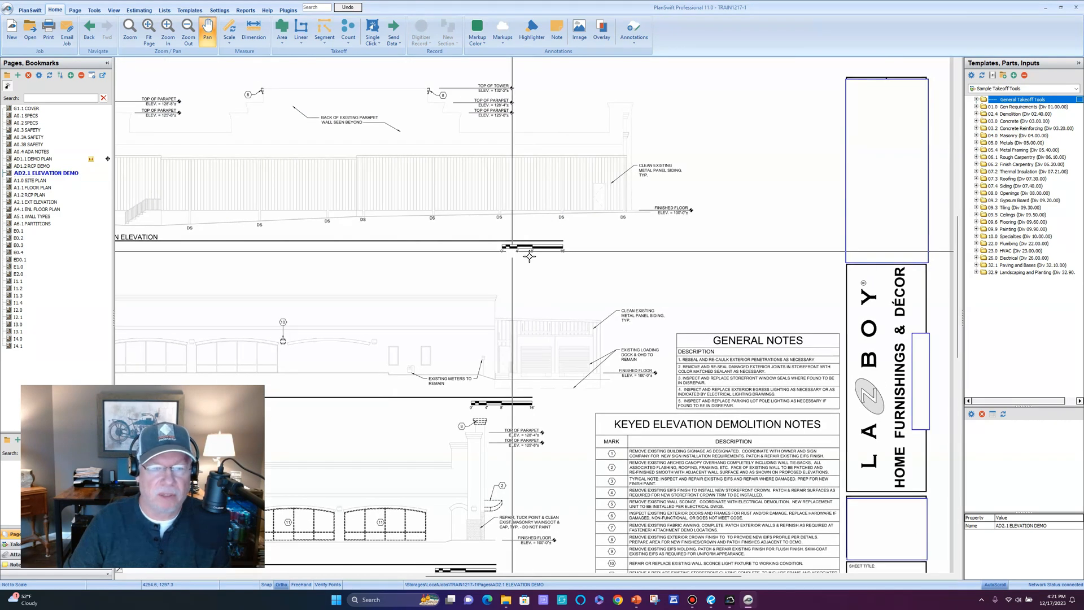
scroll(536, 260, up, 1)
scroll(536, 260, down, 2)
drag(206, 275, 369, 230)
Pan through the West, East and North elevations, then recentre the South and West elevations.
scroll(370, 229, up, 2)
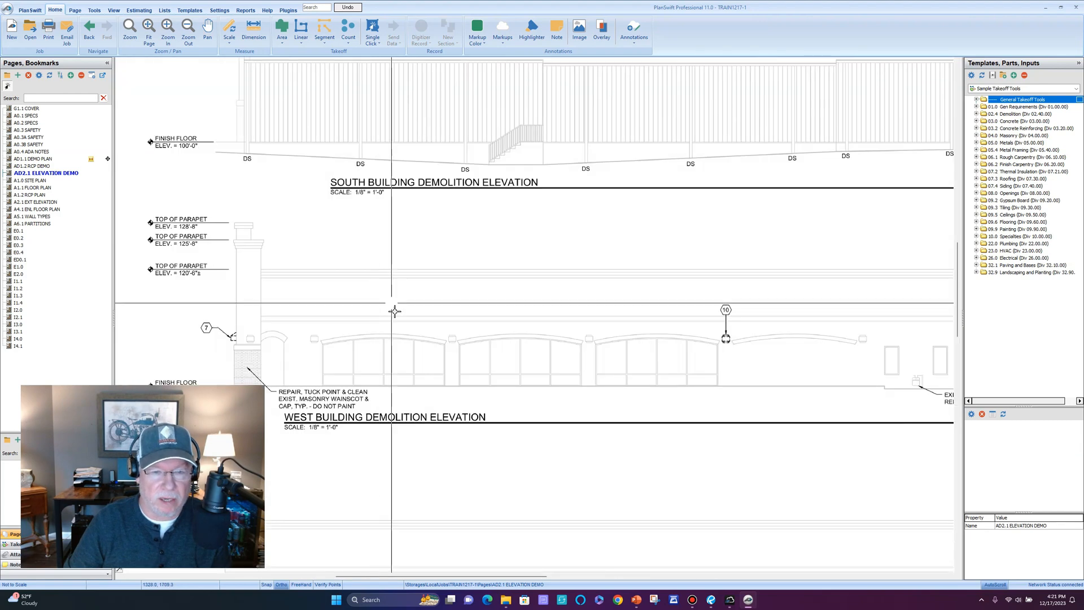
drag(418, 294, 443, 187)
drag(436, 351, 494, 180)
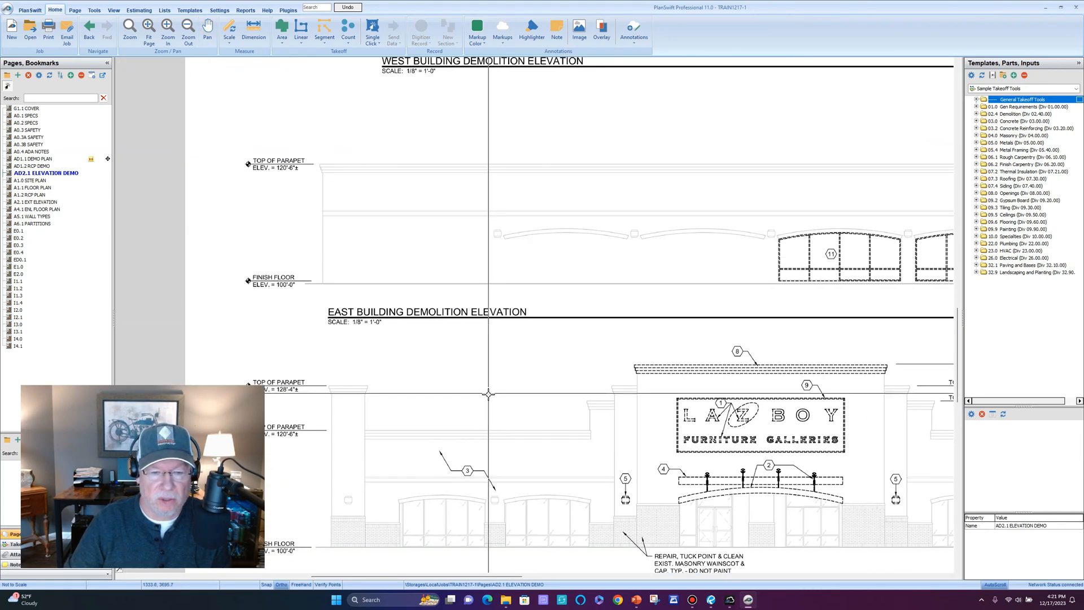
drag(488, 398, 467, 204)
scroll(462, 249, down, 2)
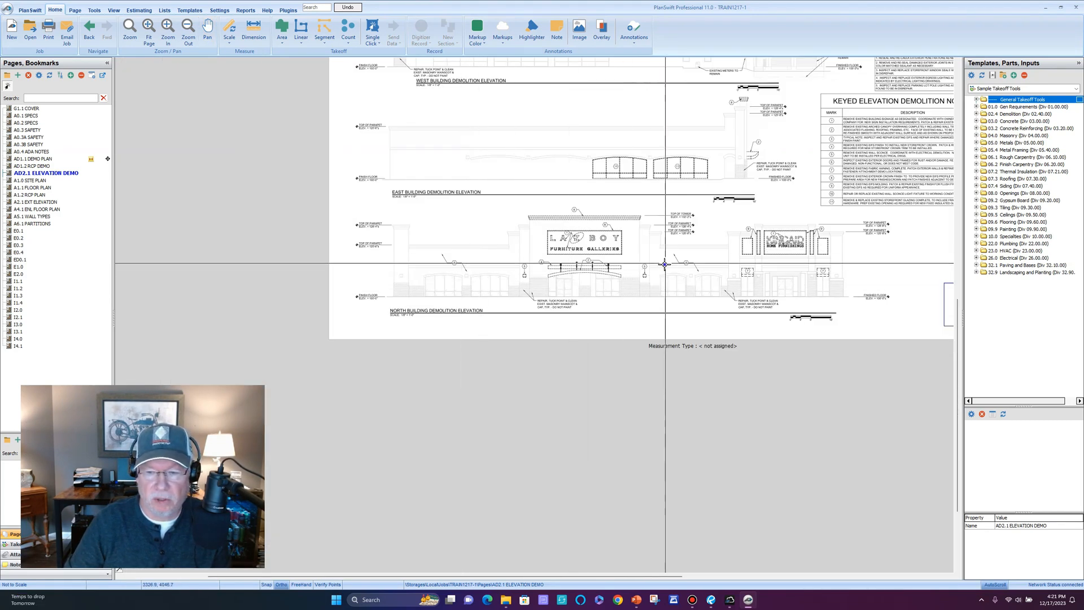
drag(674, 247, 595, 332)
drag(598, 176, 559, 302)
drag(580, 245, 573, 322)
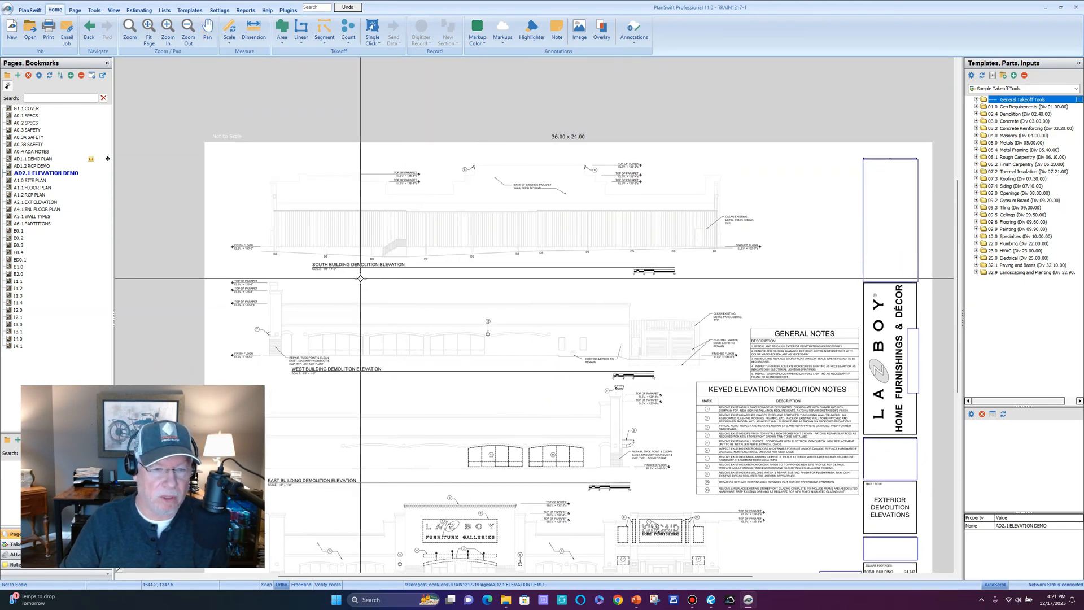
scroll(361, 278, up, 1)
scroll(360, 278, up, 1)
mouse_move(361, 283)
mouse_down()
mouse_move(399, 300)
mouse_move(400, 370)
mouse_move(445, 292)
mouse_up()
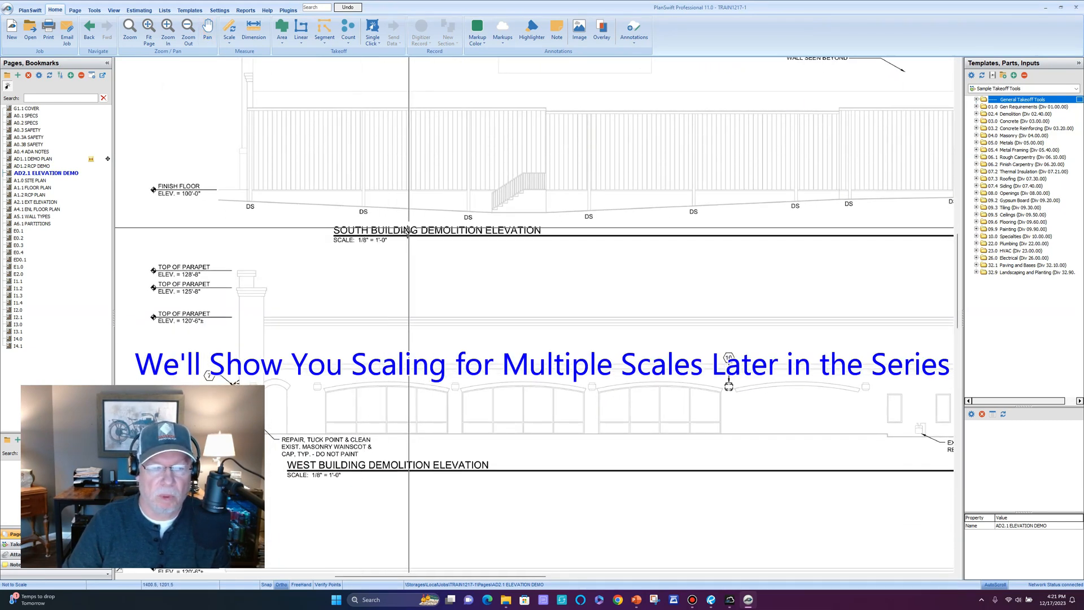
Apply the 1/8" = 1'0" Auto preset scale to the AD2.1 elevation sheet.
click(230, 28)
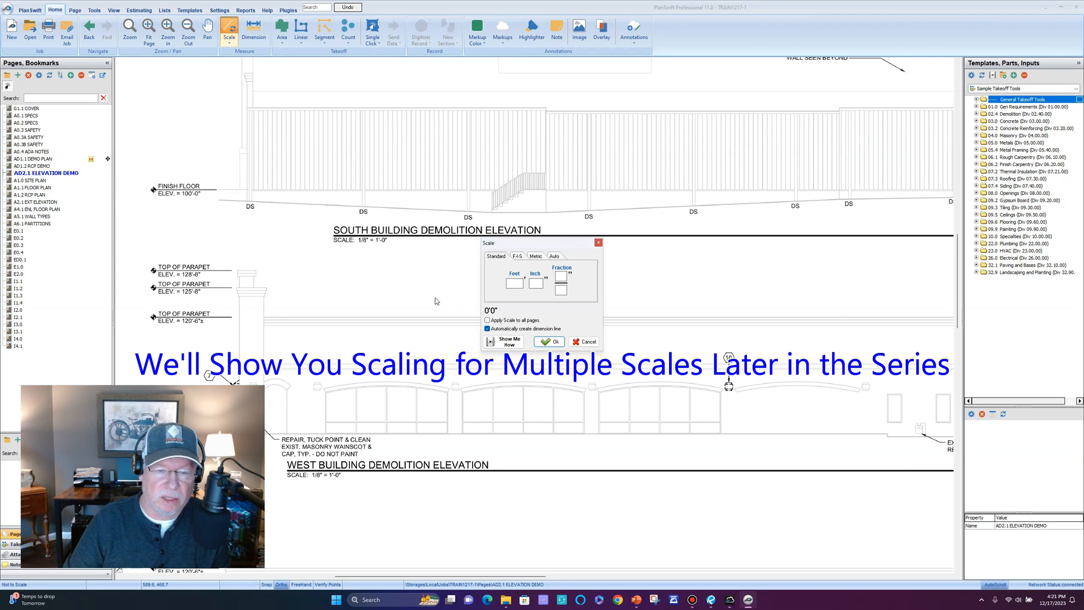
click(555, 257)
click(571, 267)
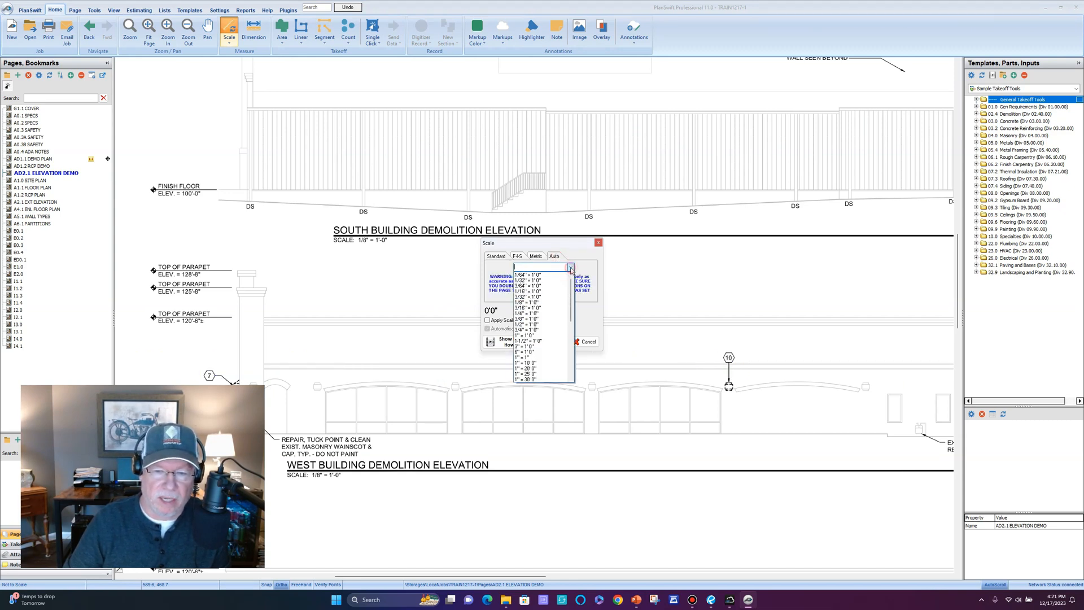
click(536, 303)
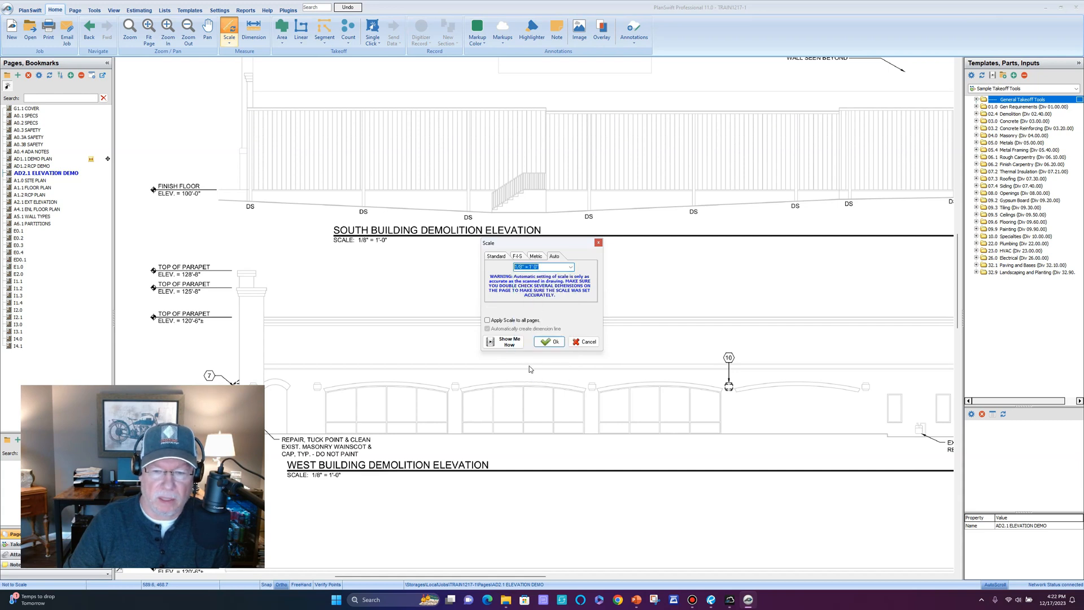
click(547, 342)
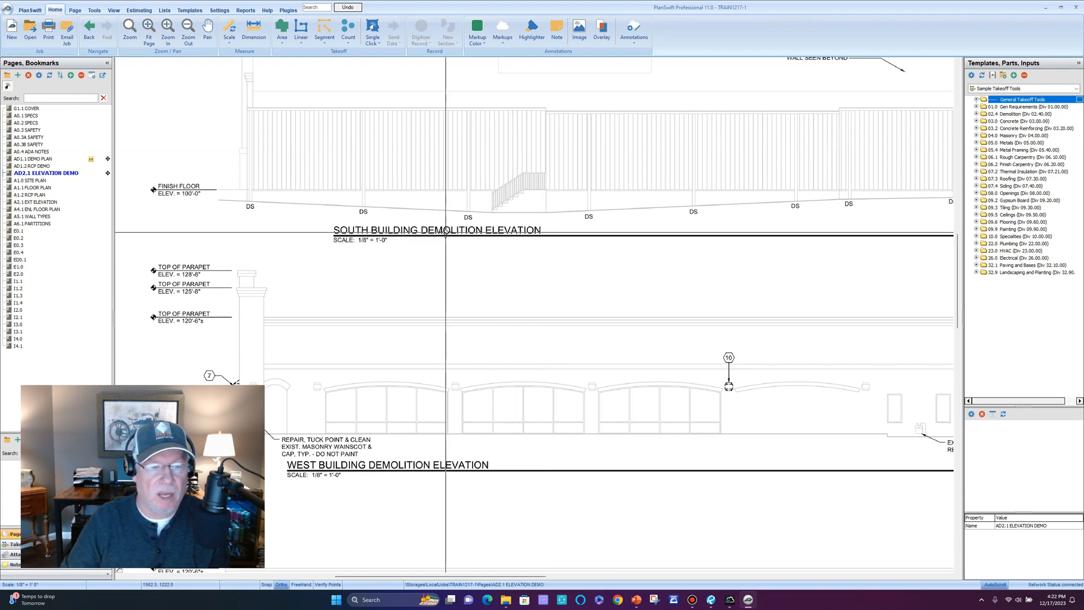
Pan the South elevation and zoom in on the 128'-8" and 125'-8" TOP OF PARAPET labels.
scroll(470, 217, down, 3)
scroll(489, 302, up, 2)
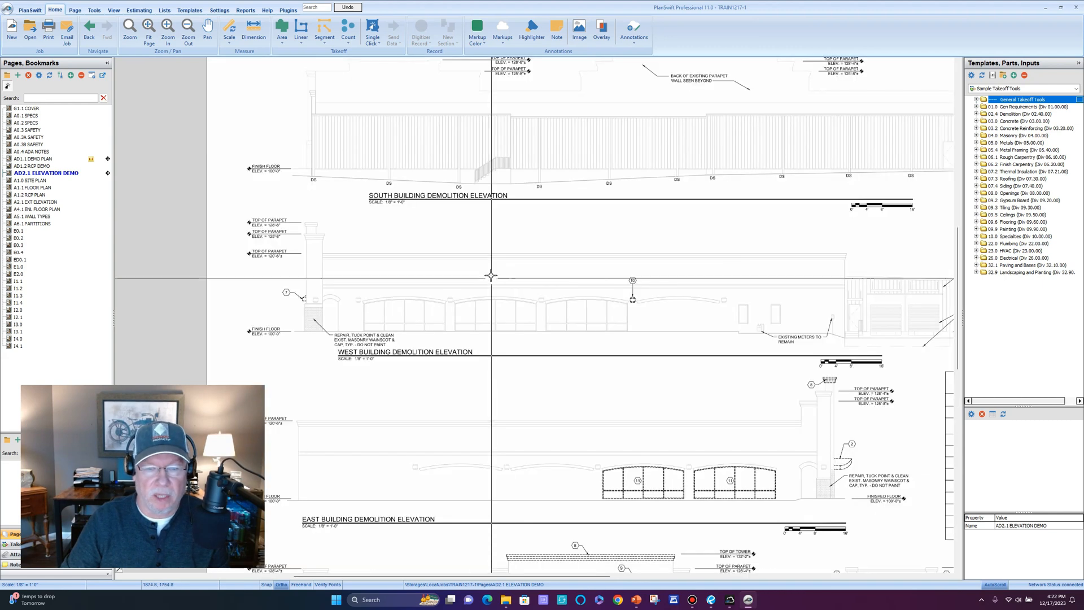
mouse_move(559, 220)
mouse_down()
mouse_move(468, 283)
mouse_move(406, 283)
mouse_up()
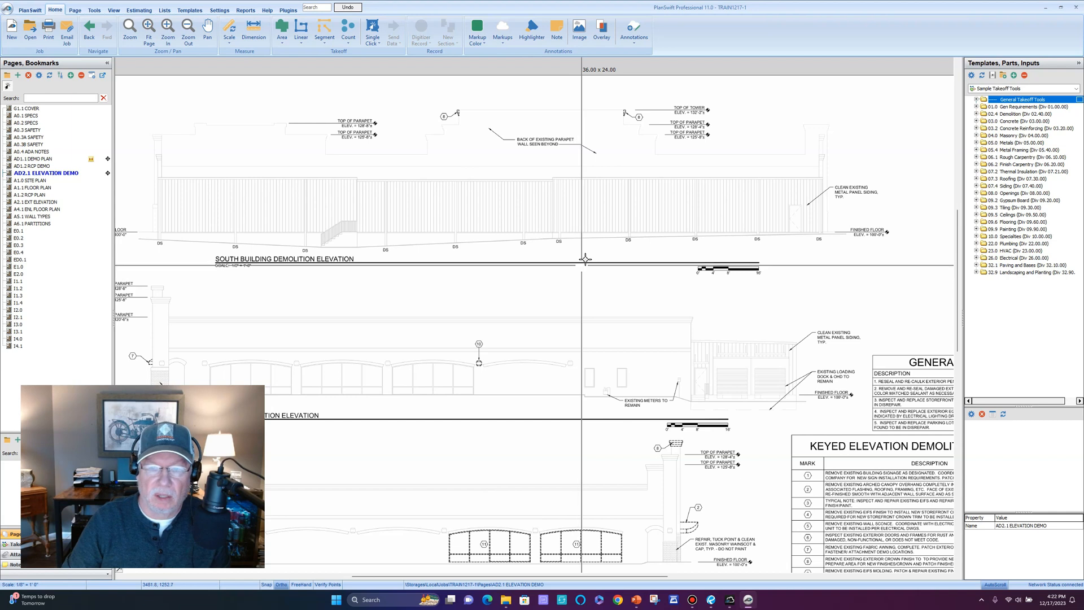
mouse_move(455, 200)
mouse_down()
mouse_move(472, 213)
mouse_move(537, 165)
mouse_up()
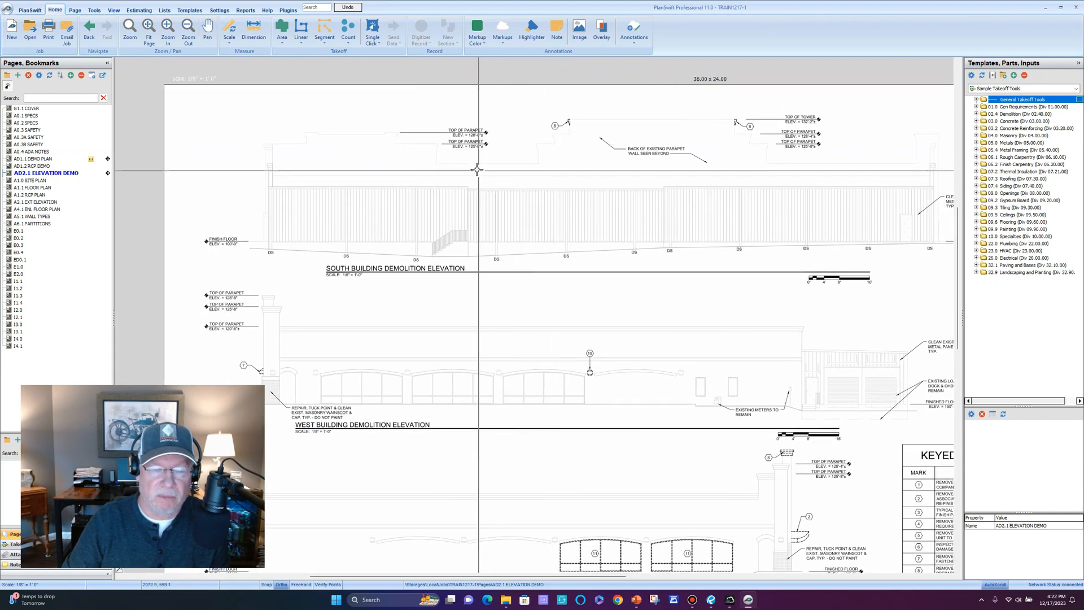
scroll(481, 157, up, 1)
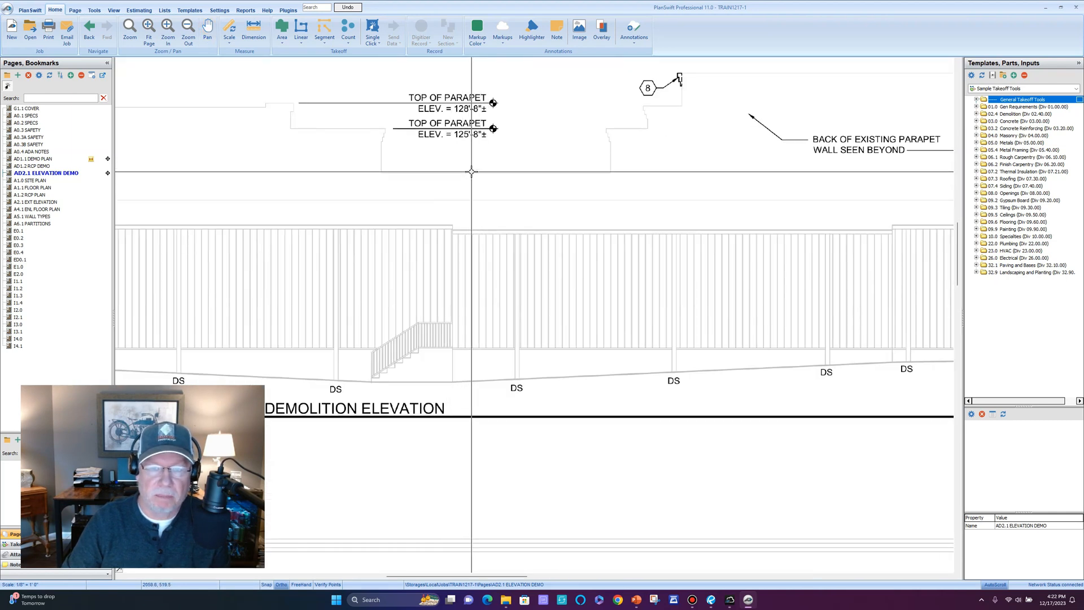
scroll(468, 169, down, 1)
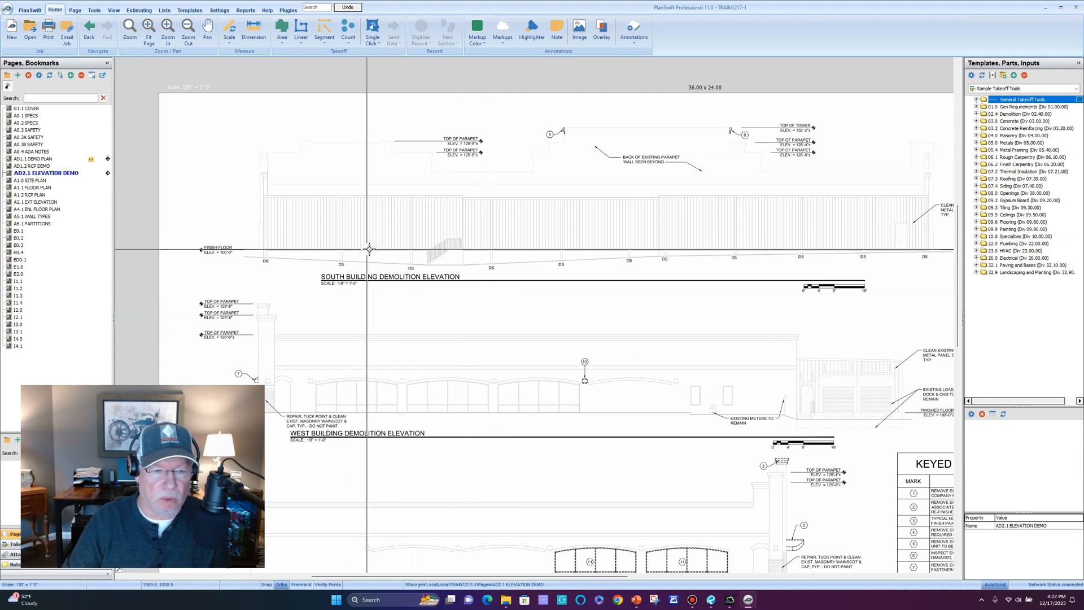
scroll(467, 170, up, 3)
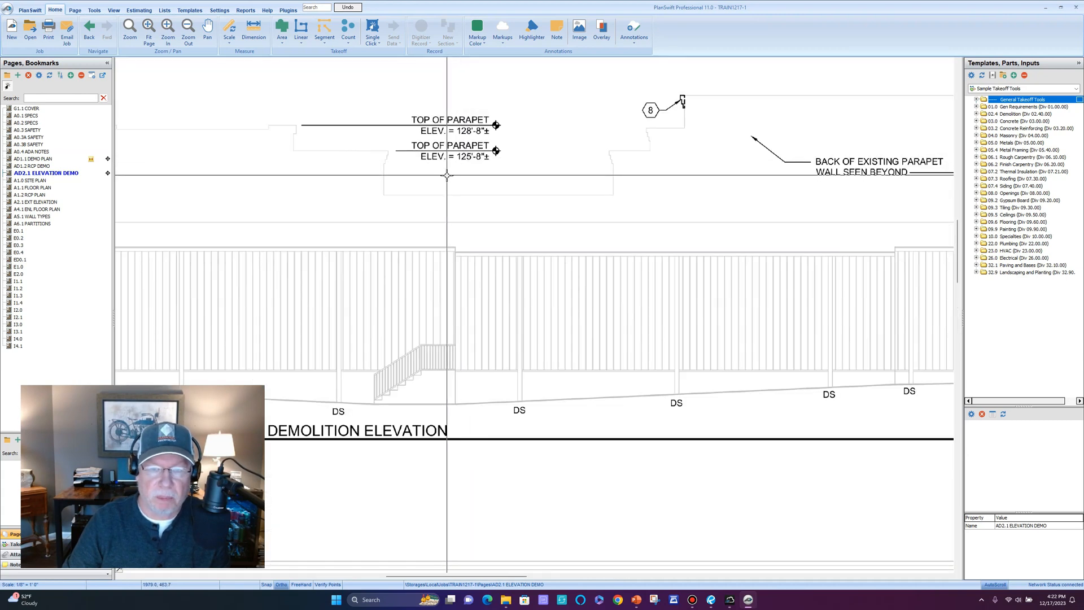
scroll(450, 170, up, 1)
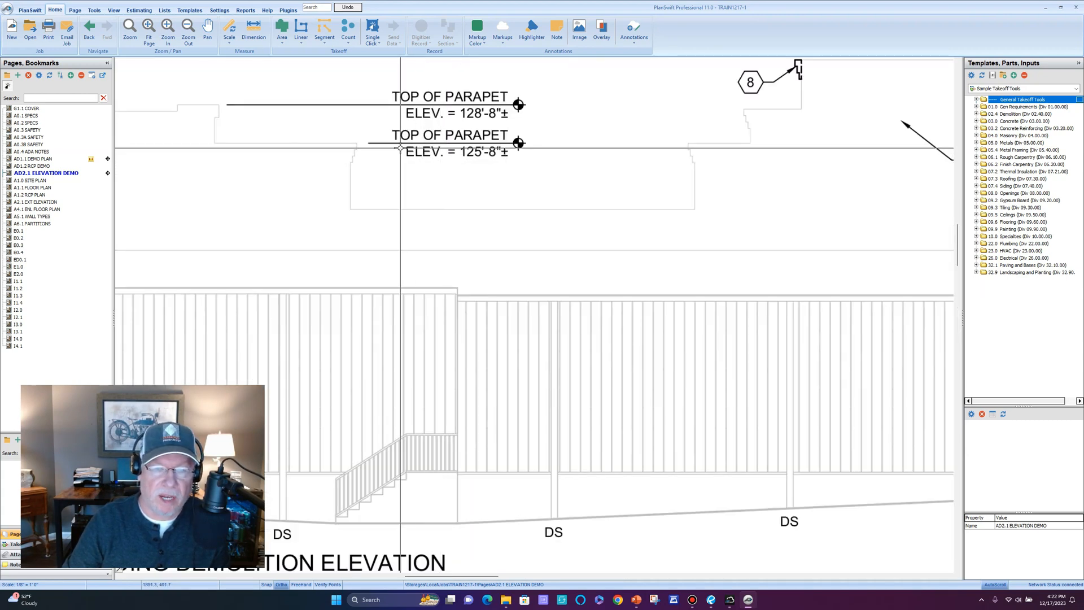
scroll(401, 105, up, 1)
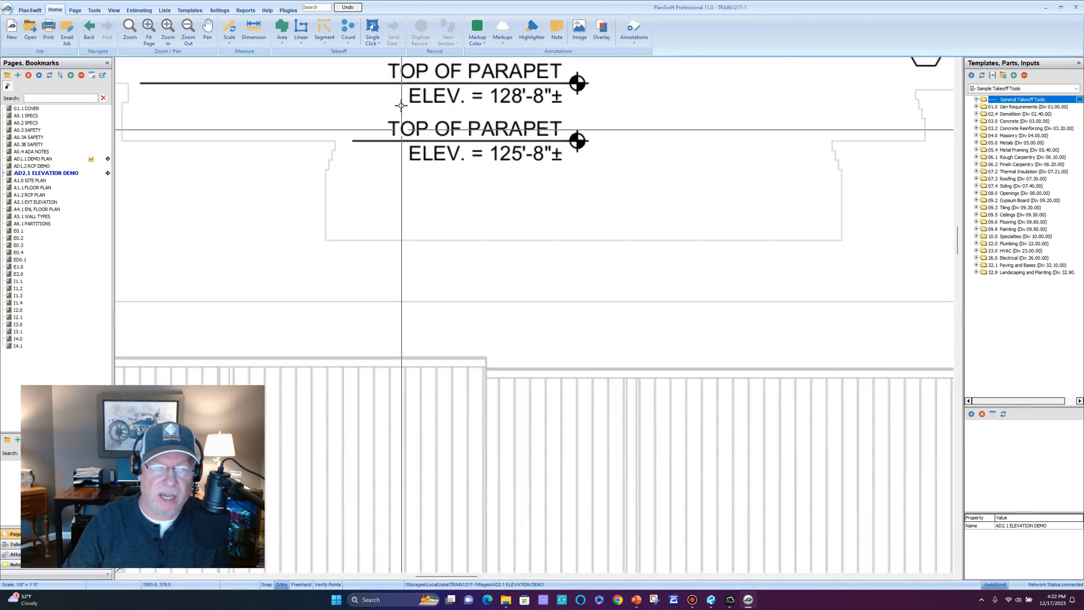
Draw a 25'8" dimension at 270° down from the 125'-8" parapet line, then pan out.
click(254, 31)
scroll(360, 143, up, 1)
click(363, 140)
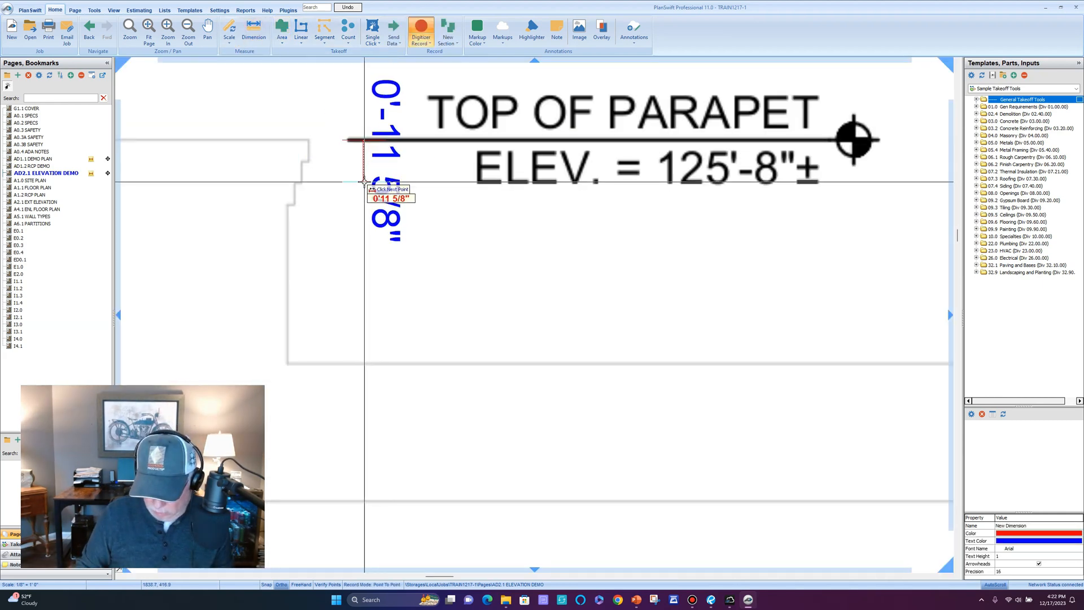
text(l2)
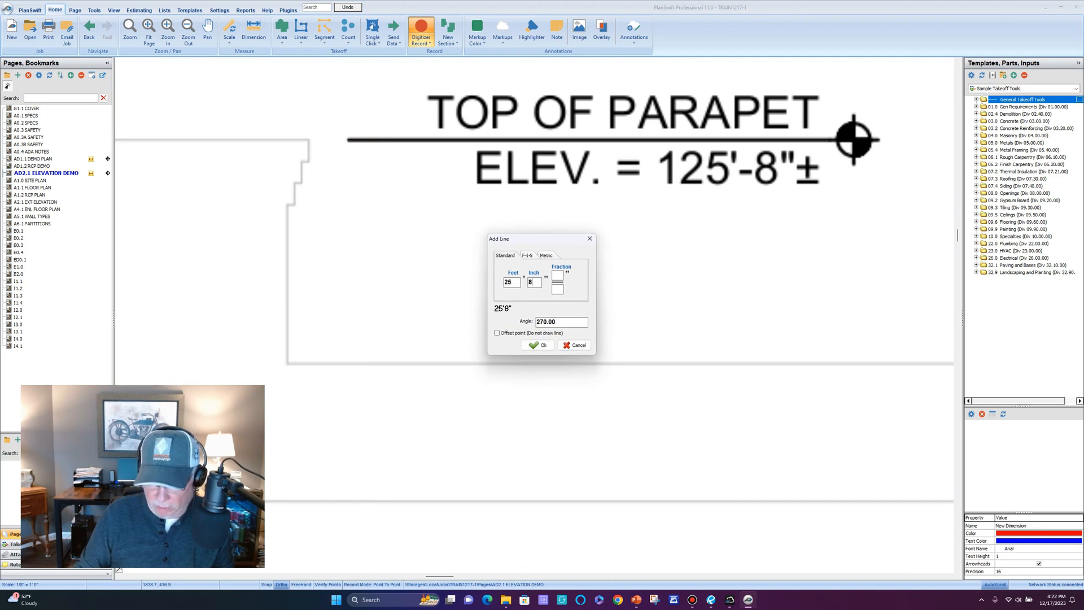
key(Return)
scroll(386, 367, down, 5)
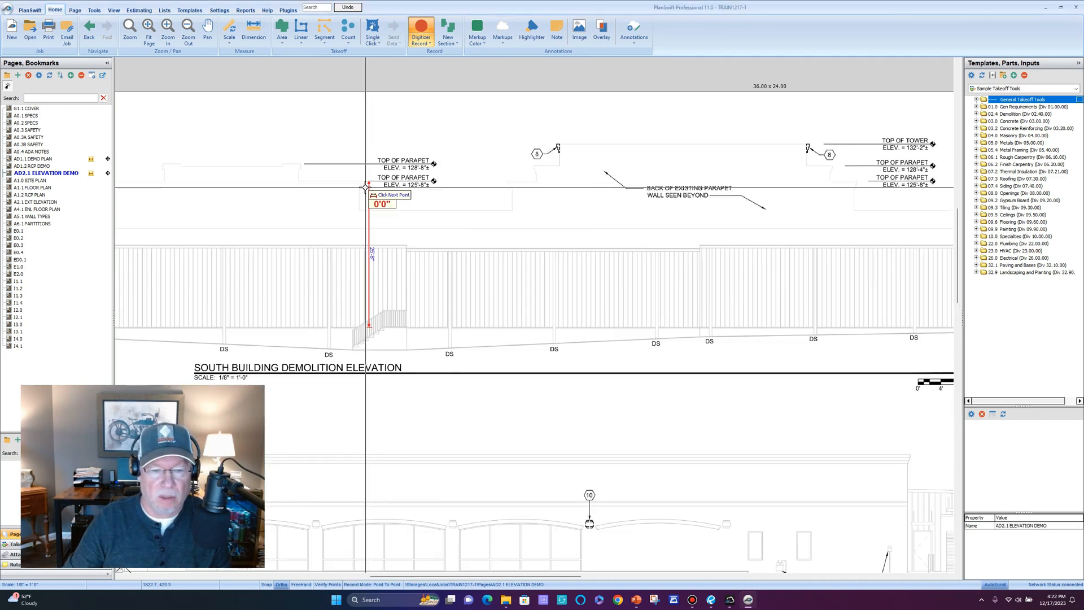
scroll(385, 366, up, 6)
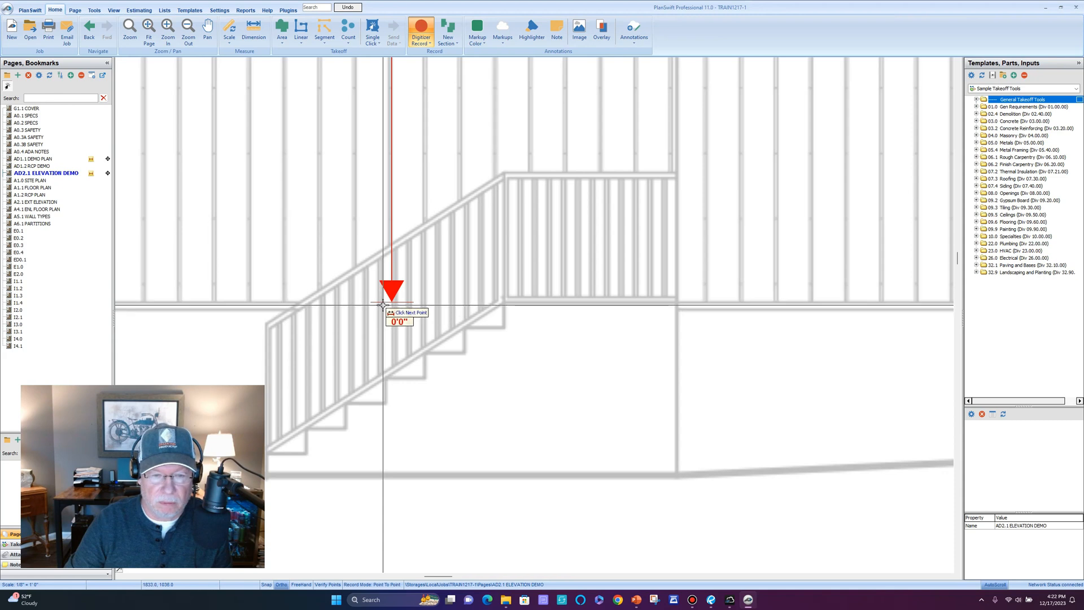
scroll(383, 303, down, 5)
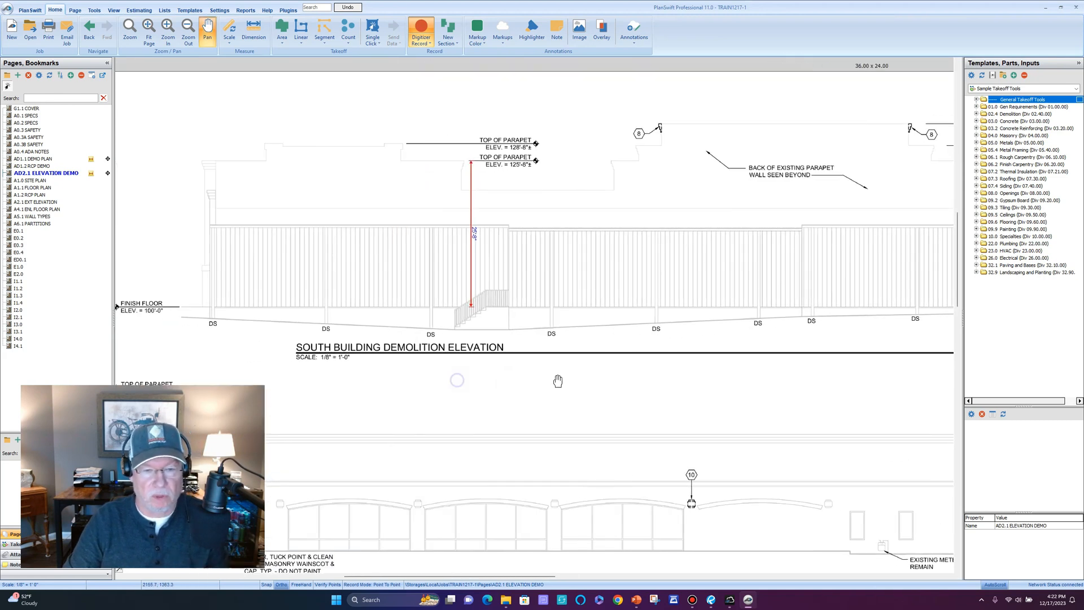
key(Escape)
scroll(564, 392, down, 2)
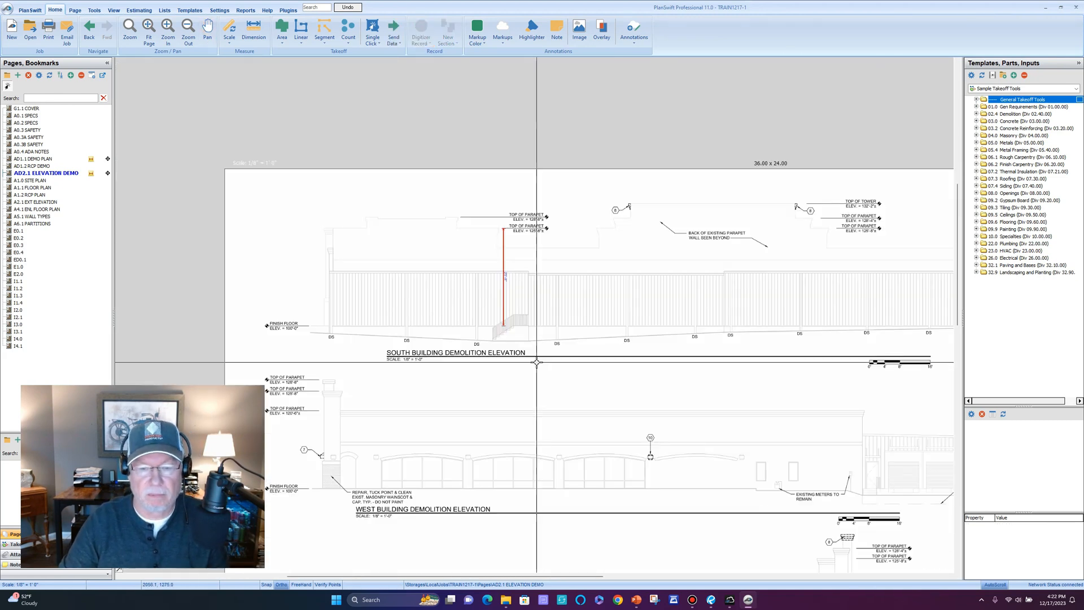
drag(579, 404, 486, 308)
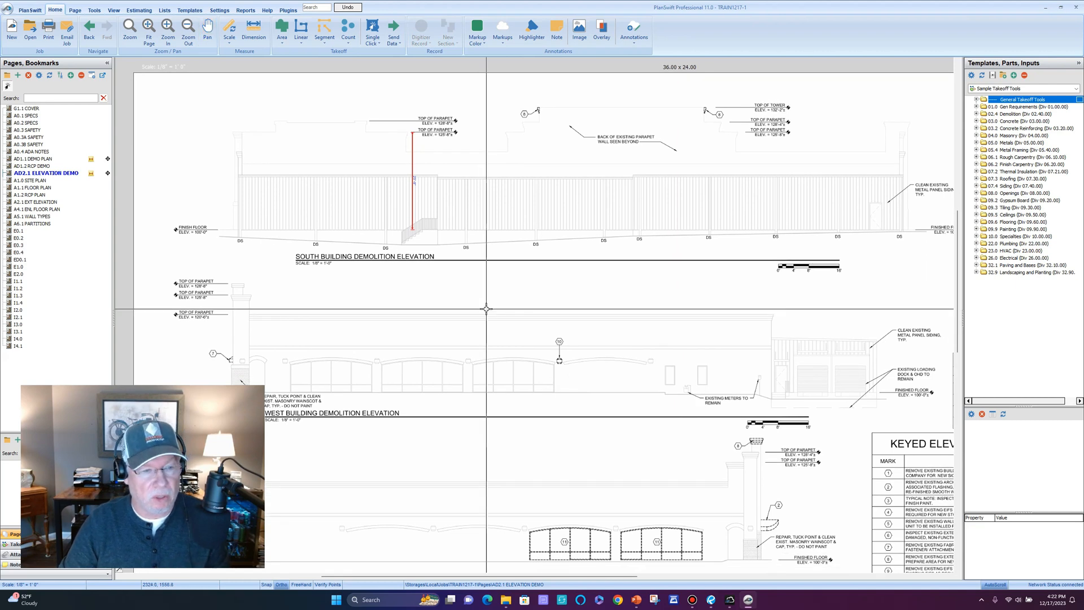
Switch to the A1.1 FLOOR PLAN sheet and centre the showroom's 126'-10" dimension string.
click(50, 188)
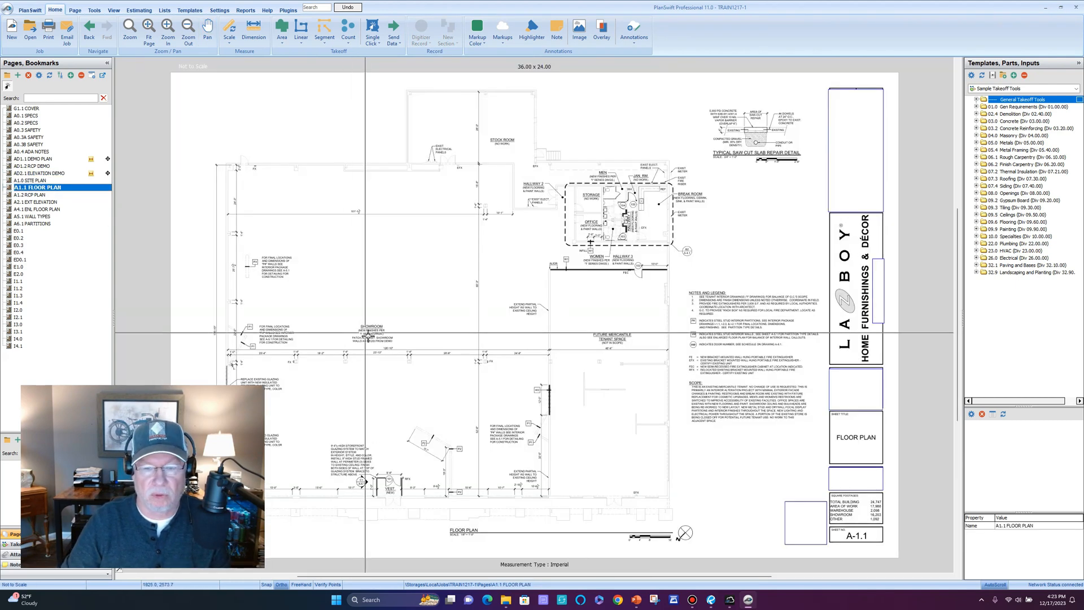
drag(379, 402, 424, 306)
scroll(490, 430, up, 2)
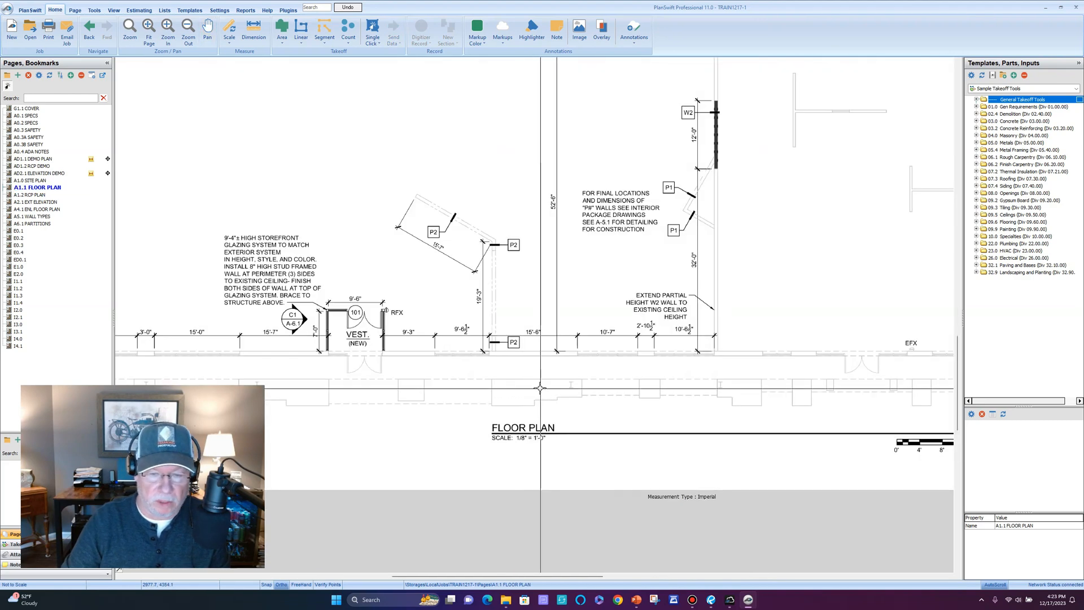
scroll(538, 378, down, 1)
drag(472, 242, 476, 313)
drag(472, 264, 476, 332)
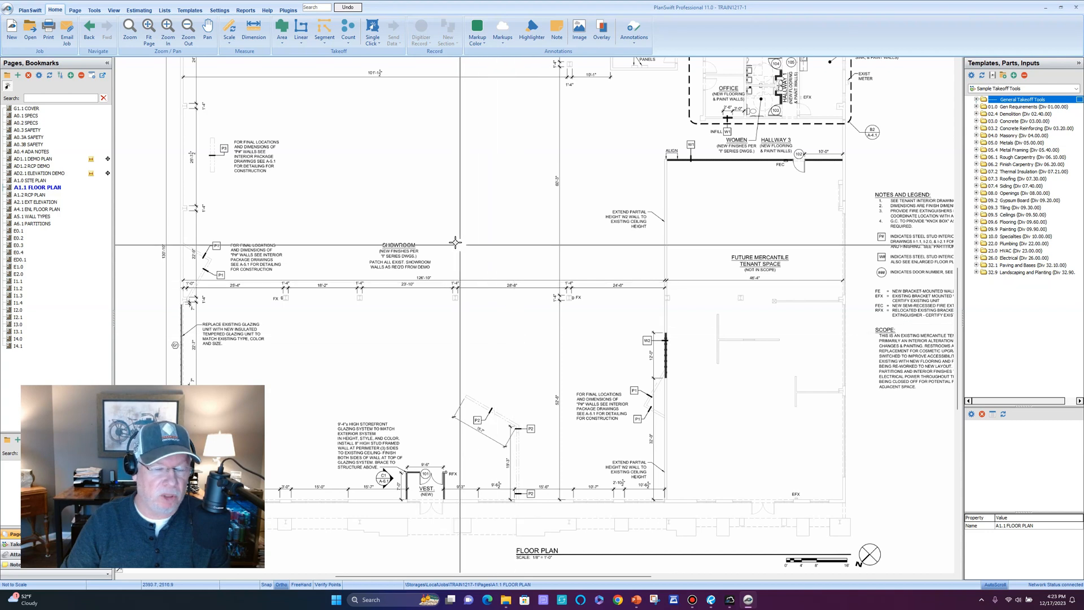
drag(387, 187, 404, 274)
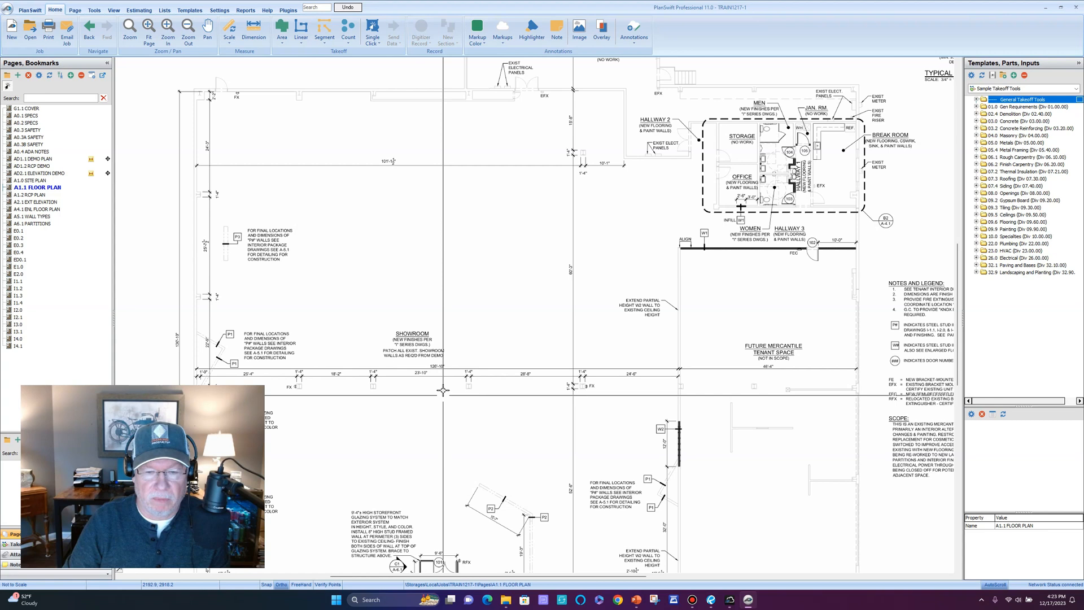
scroll(444, 390, up, 2)
scroll(421, 391, down, 1)
drag(420, 391, 443, 300)
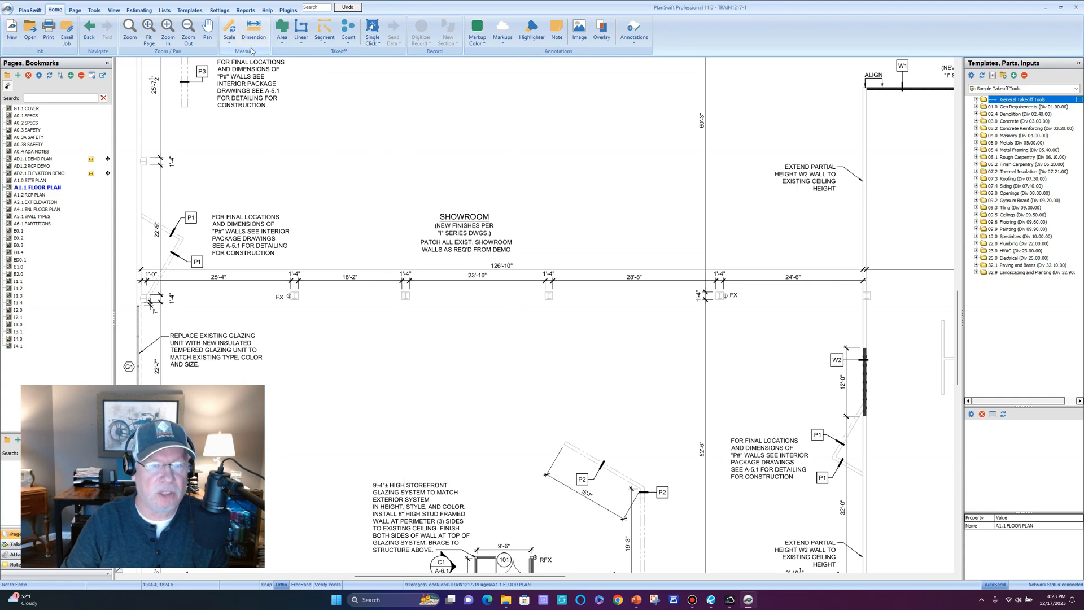
click(230, 27)
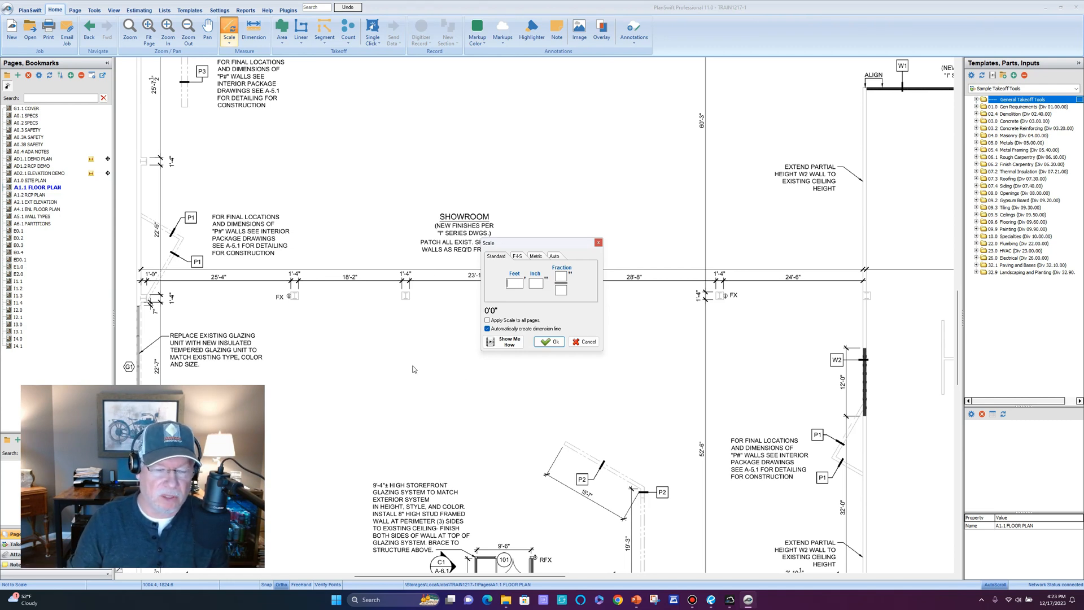
drag(548, 247, 513, 307)
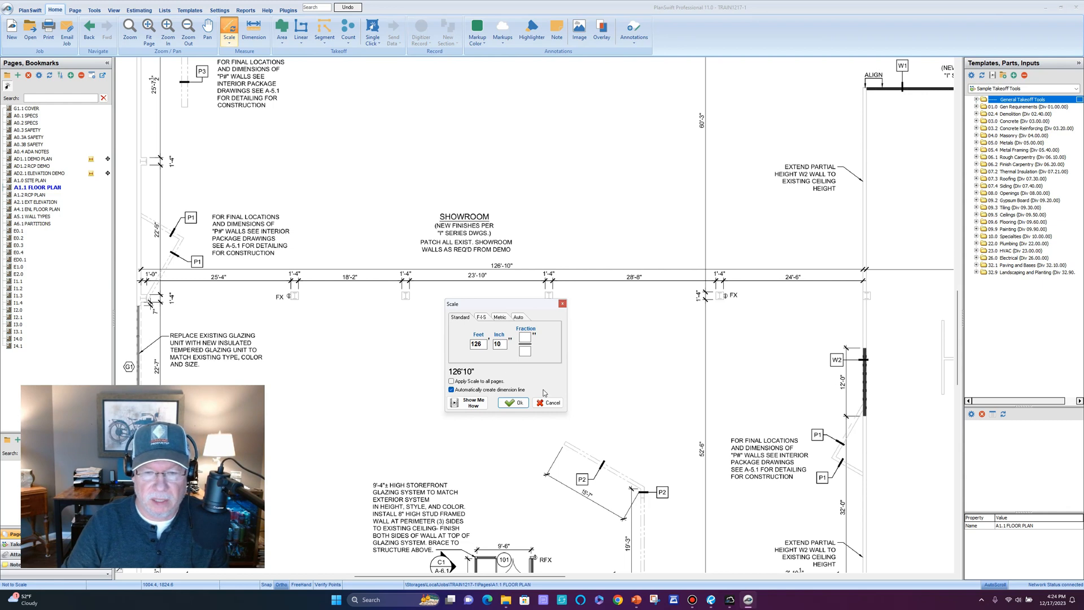
click(513, 403)
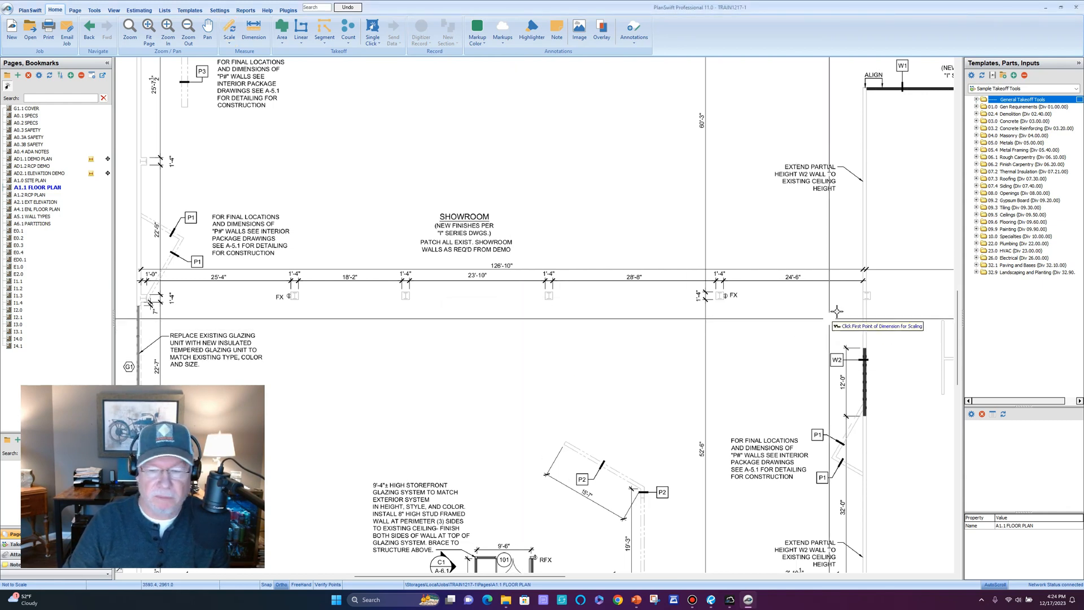
scroll(849, 268, up, 6)
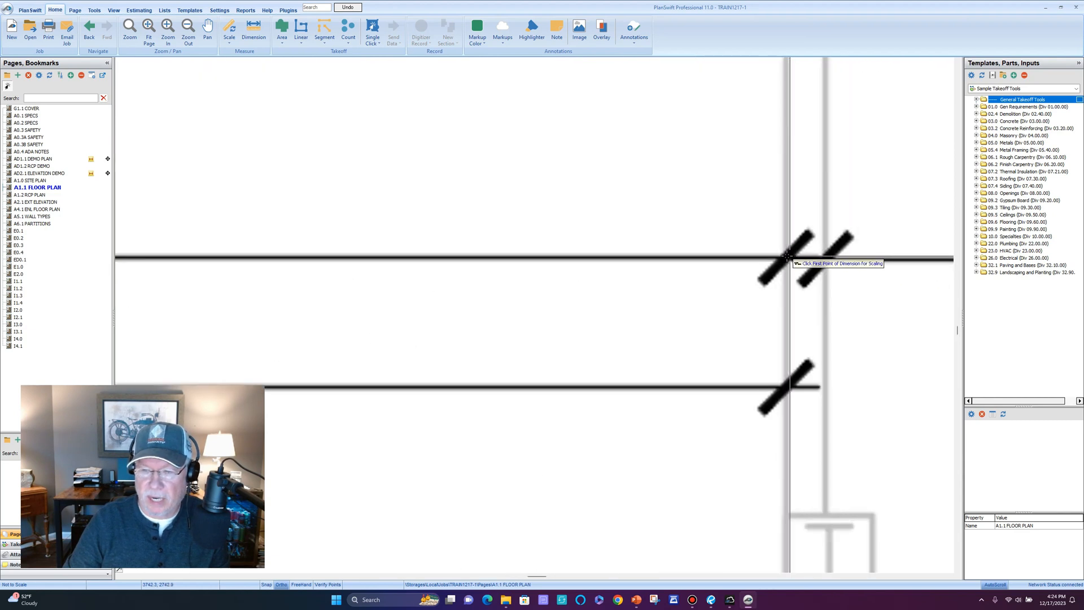
scroll(788, 261, up, 2)
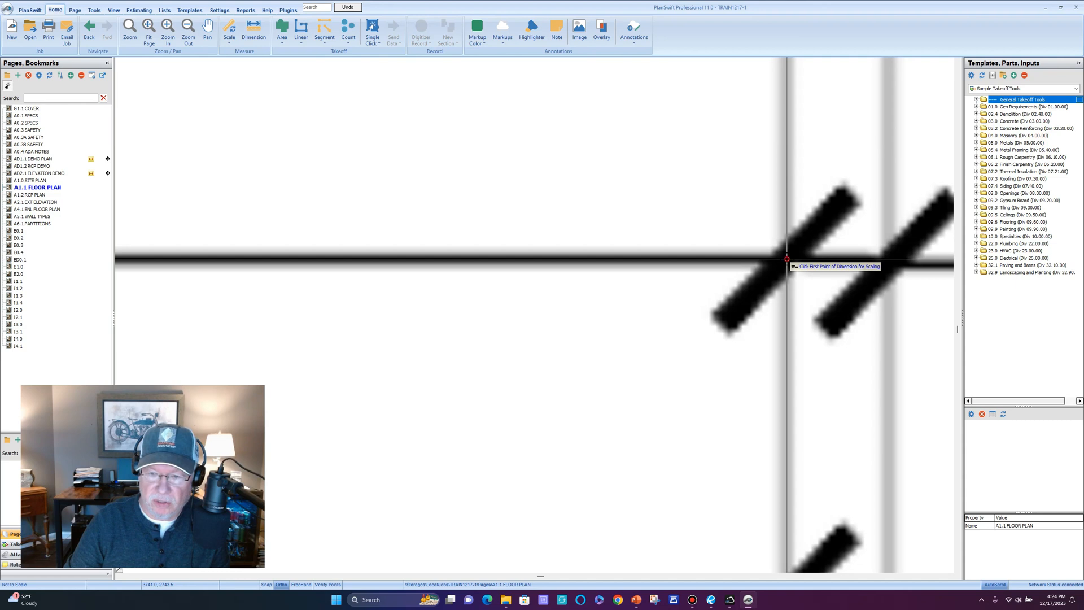
click(787, 259)
scroll(787, 259, down, 7)
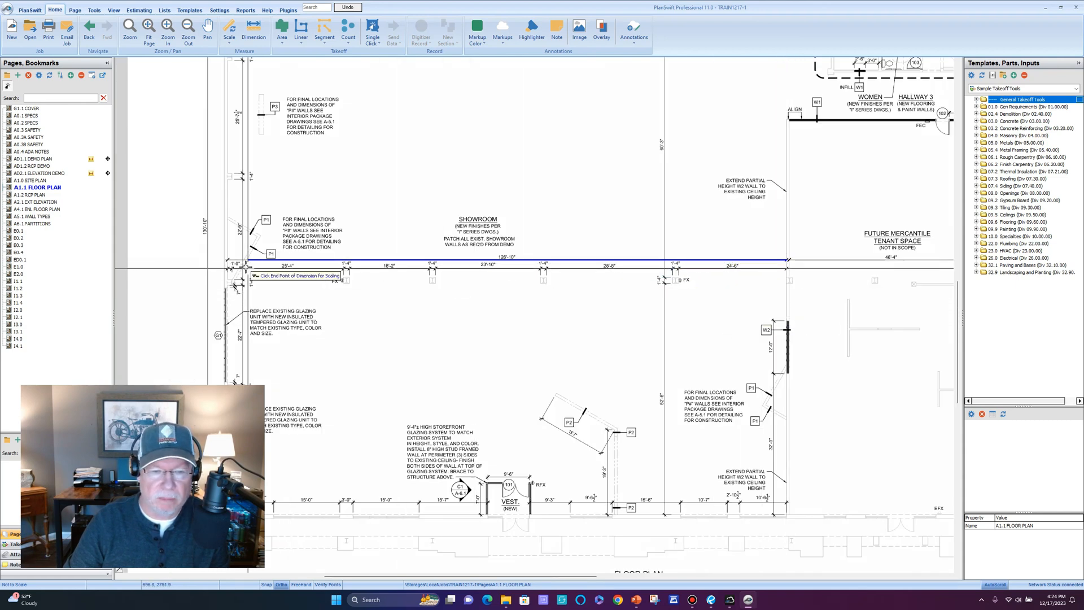
scroll(230, 288, up, 7)
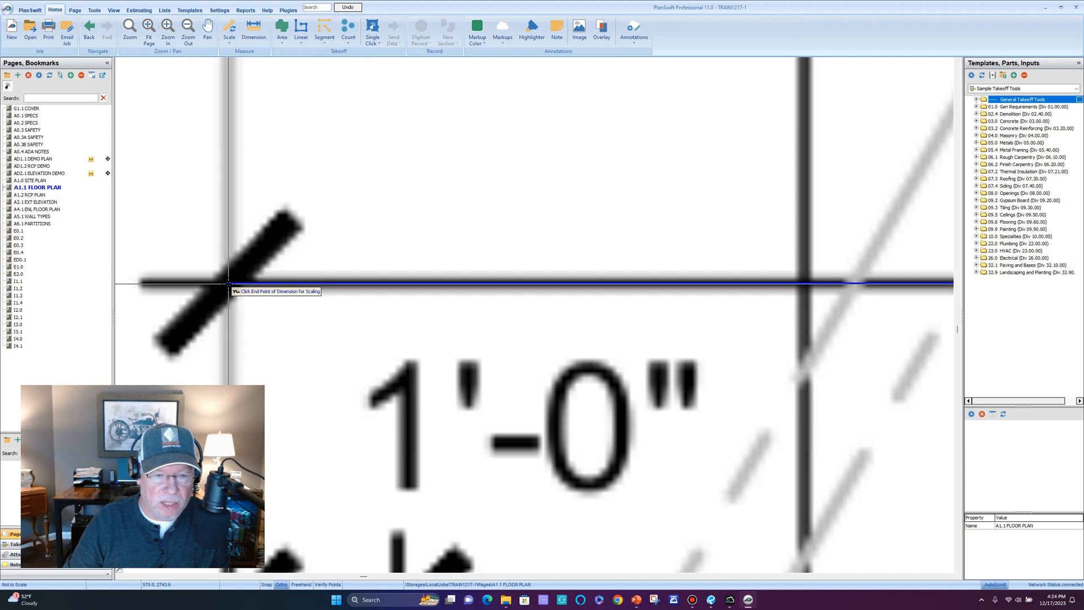
click(229, 283)
scroll(228, 283, down, 7)
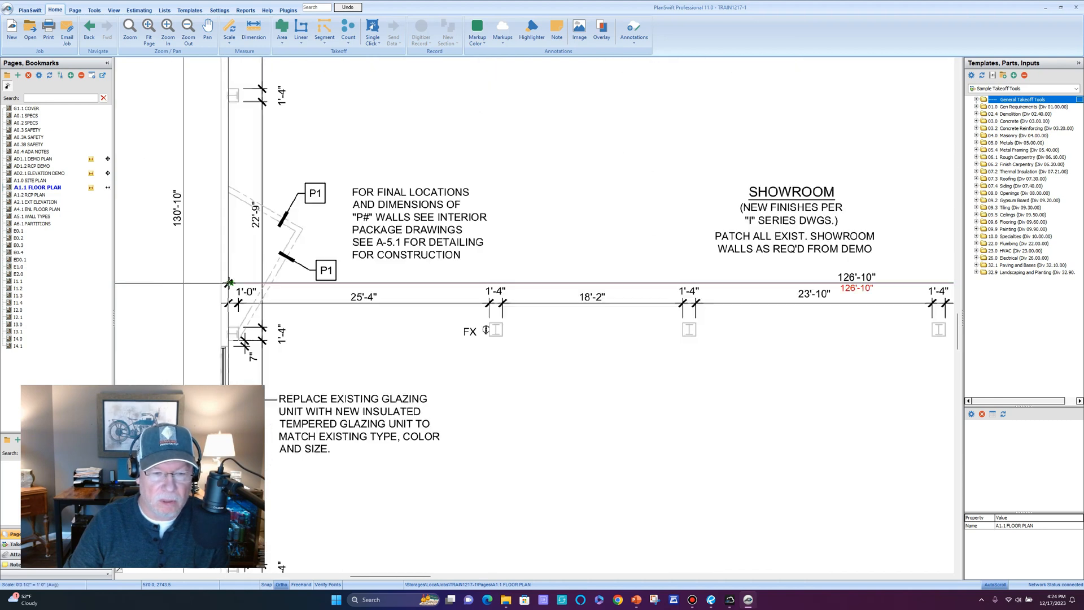
scroll(615, 311, up, 3)
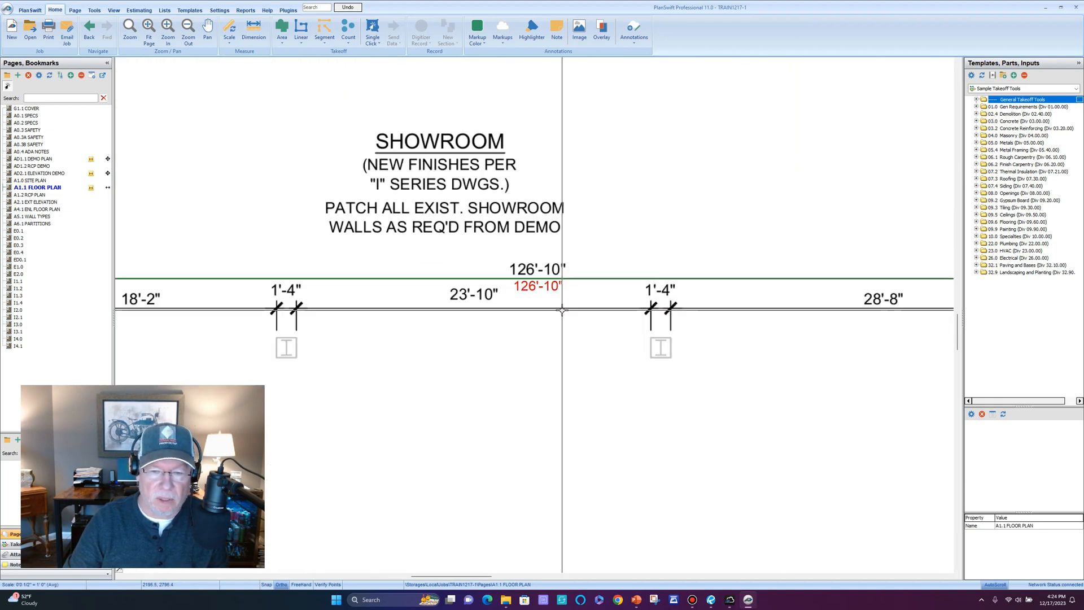
scroll(587, 361, down, 1)
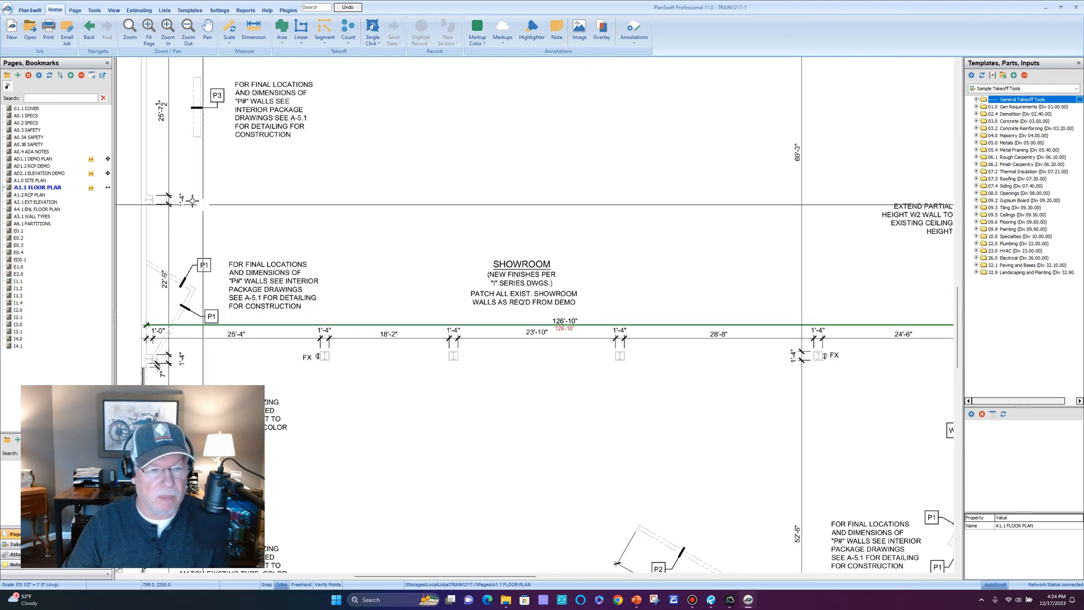
click(106, 191)
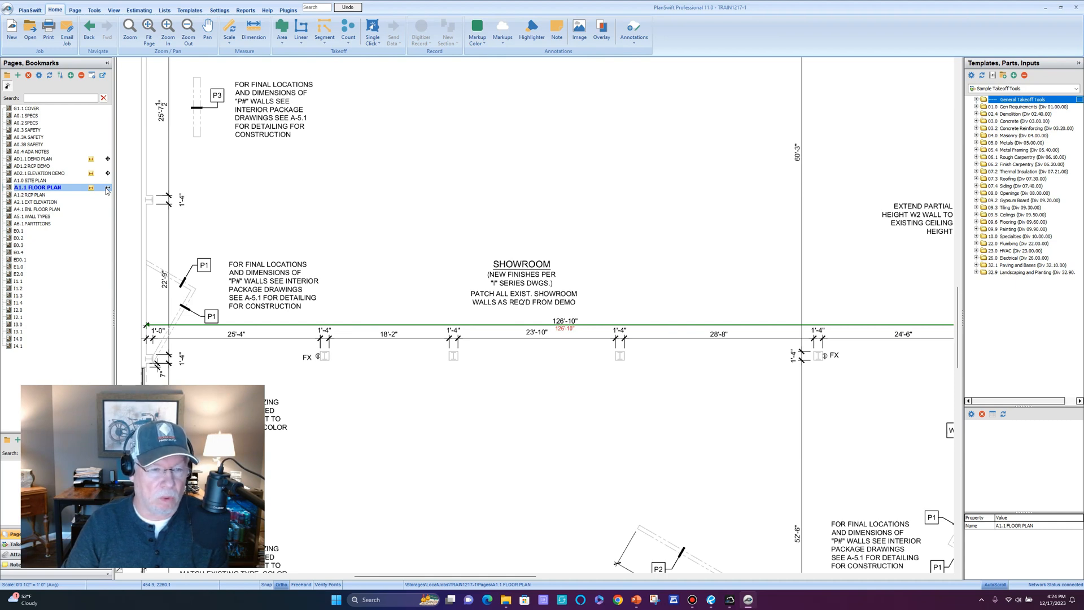
Start a scale calibration on the floor plan with a known length of 130 ft 10 in.
scroll(365, 219, down, 2)
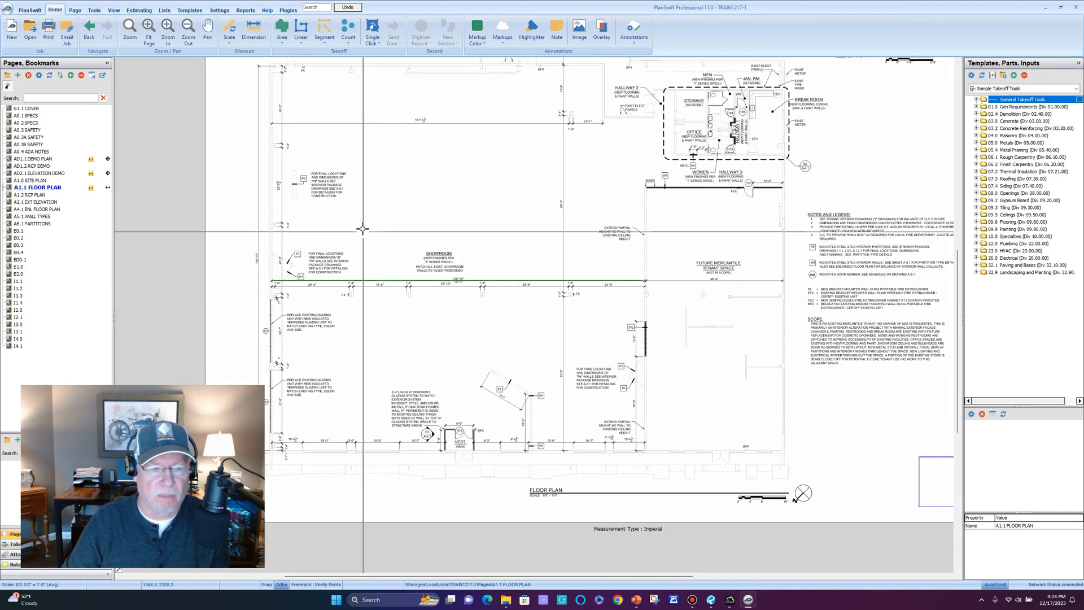
drag(365, 219, 427, 231)
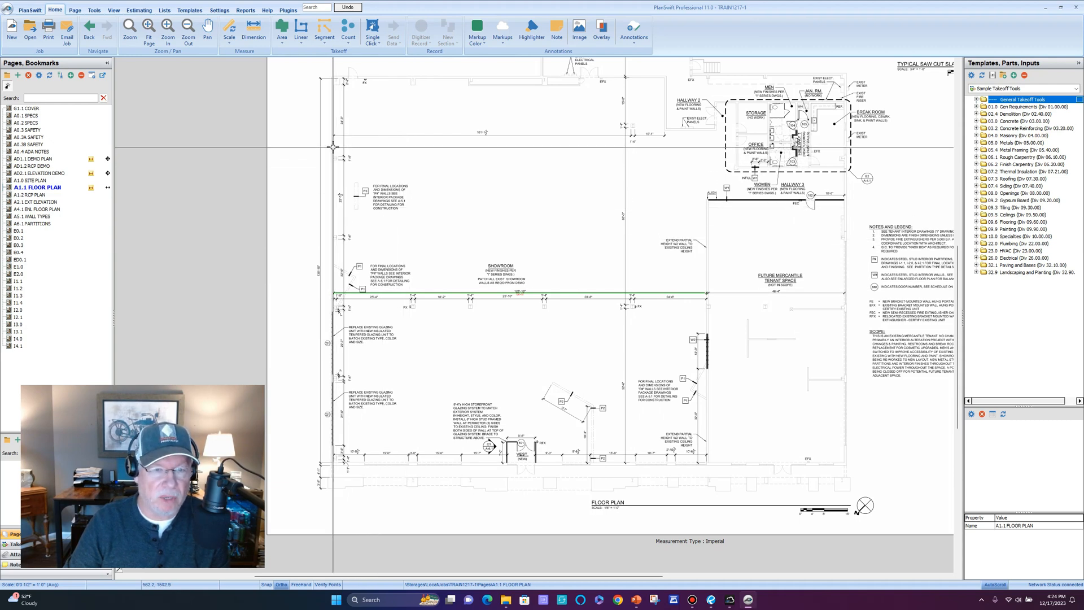
scroll(326, 264, up, 3)
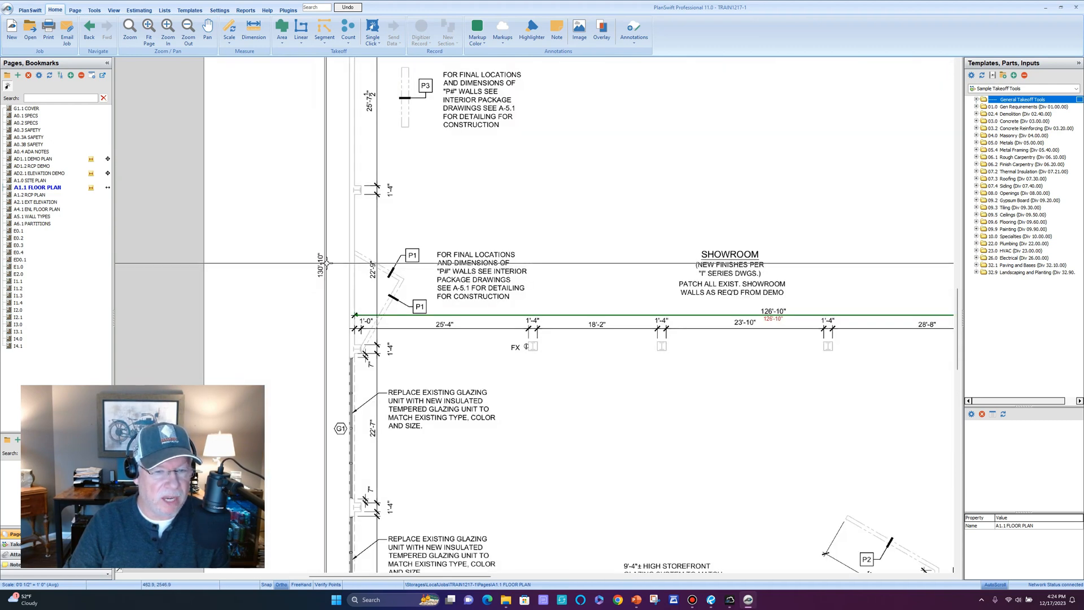
scroll(326, 264, down, 3)
drag(326, 191, 331, 224)
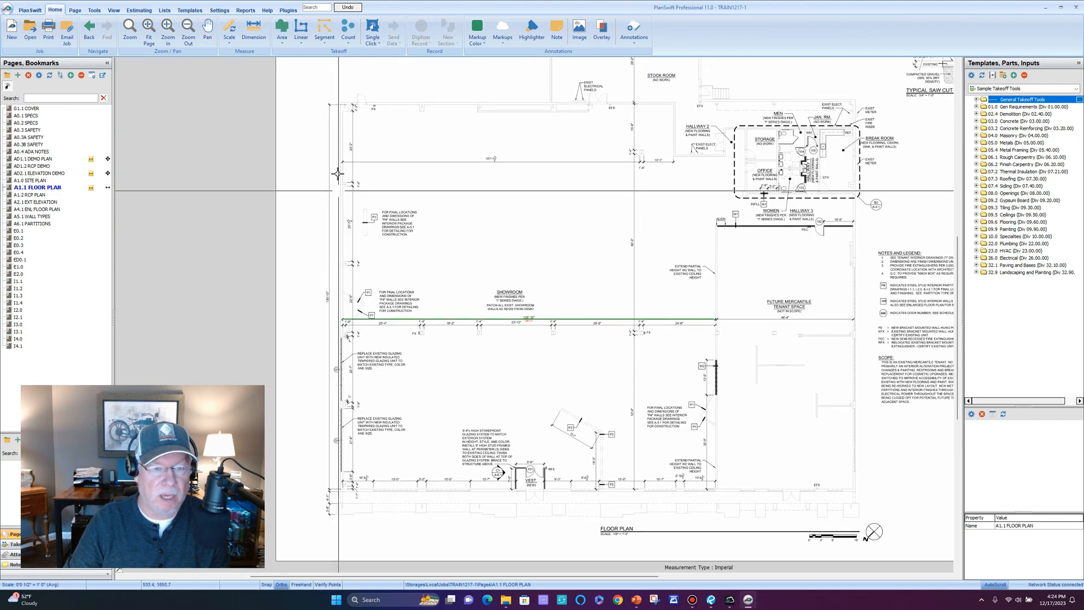
click(230, 28)
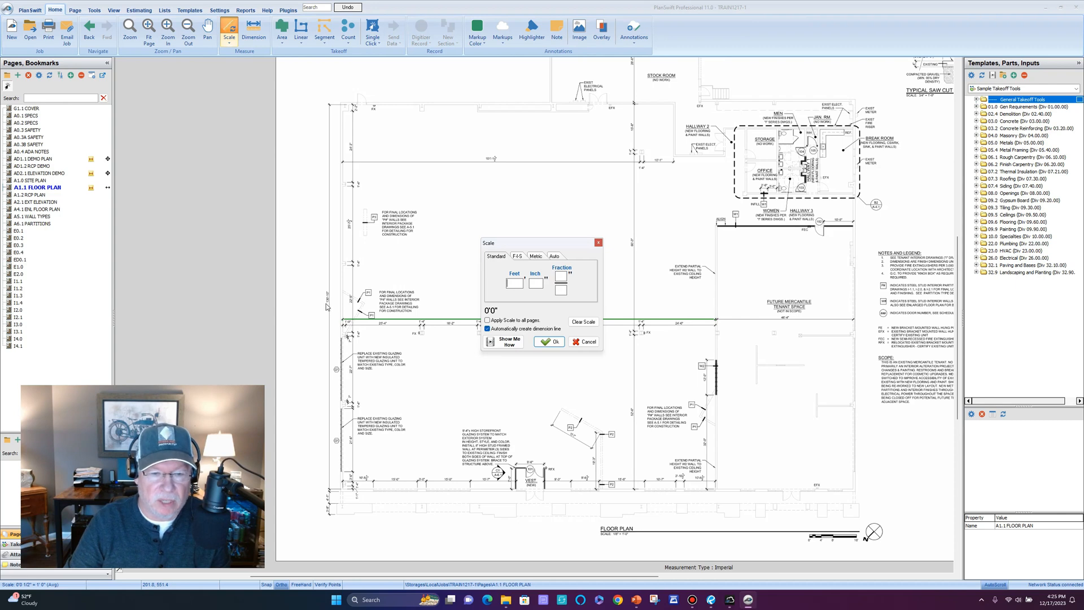
scroll(331, 306, up, 3)
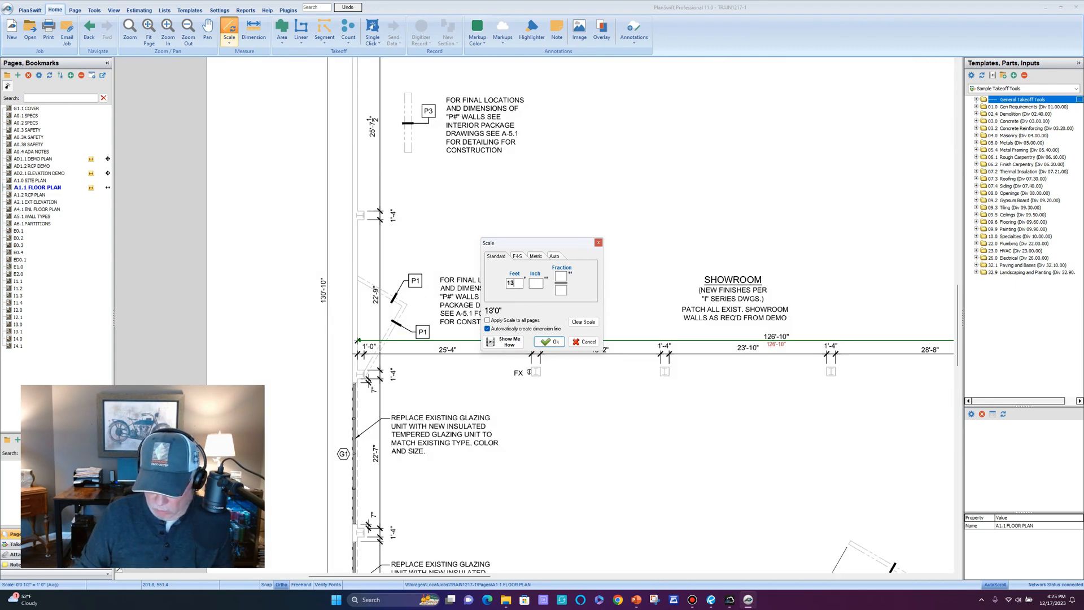
text(10)
key(Return)
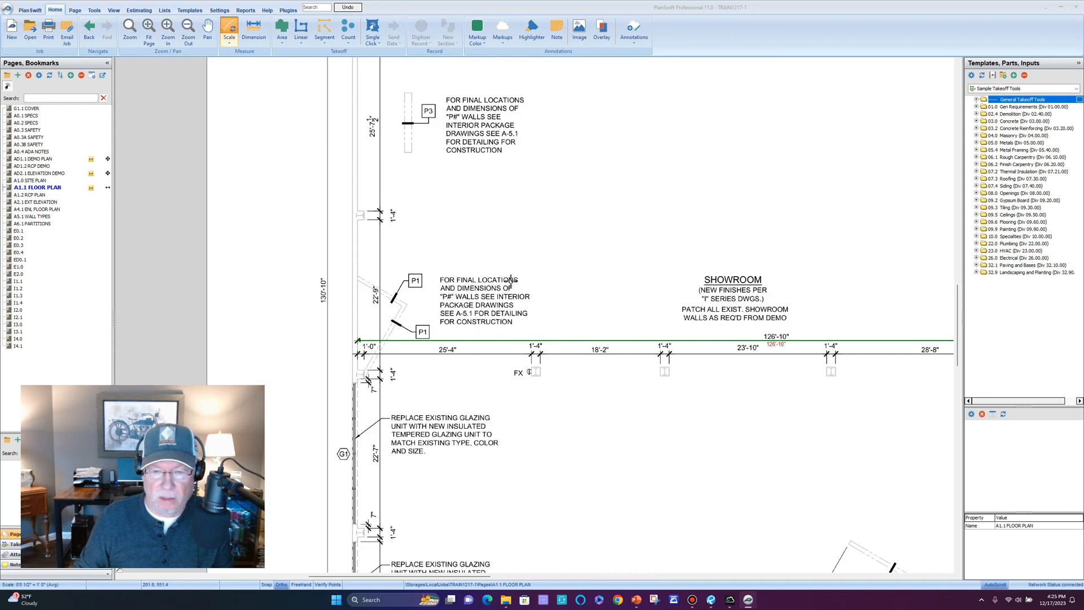
Pick the start and end points of the left-side 130'-10" dimension line.
scroll(461, 160, down, 4)
scroll(459, 161, up, 6)
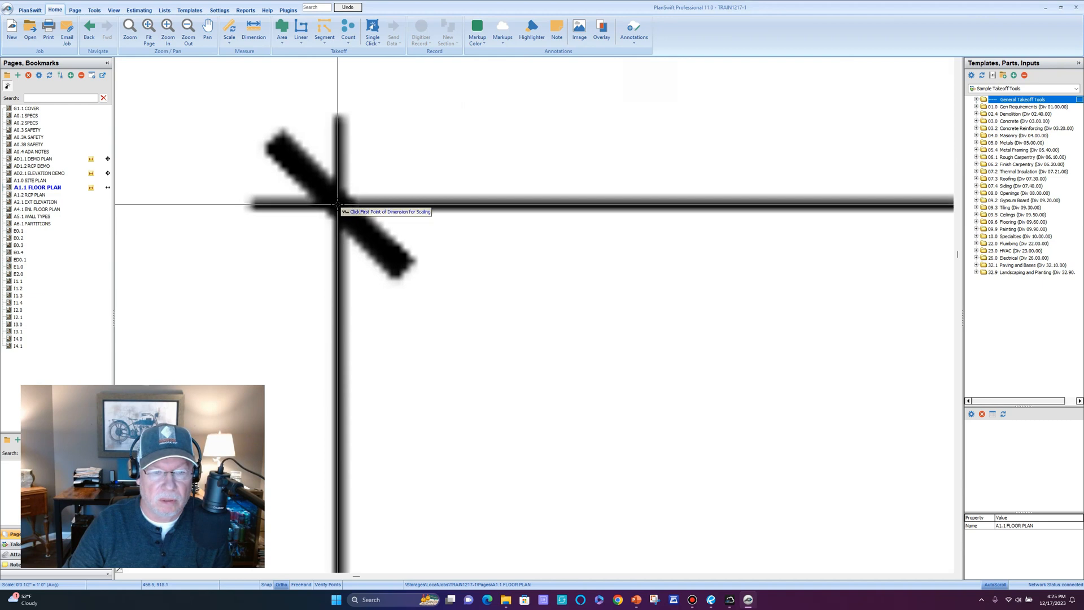
click(337, 204)
scroll(337, 202, down, 3)
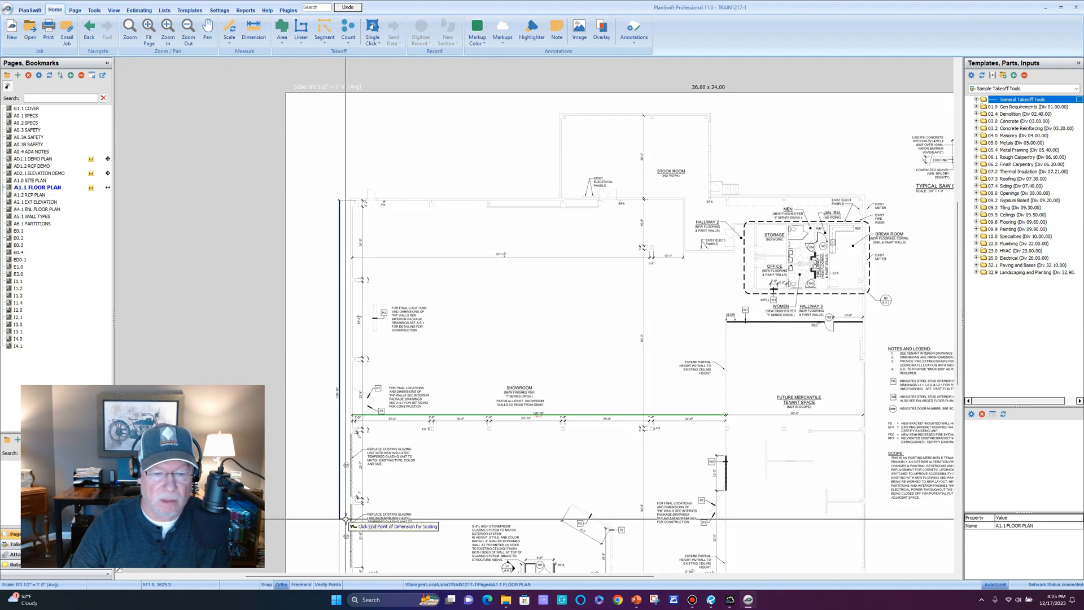
scroll(367, 327, down, 5)
scroll(399, 302, up, 3)
scroll(398, 302, up, 5)
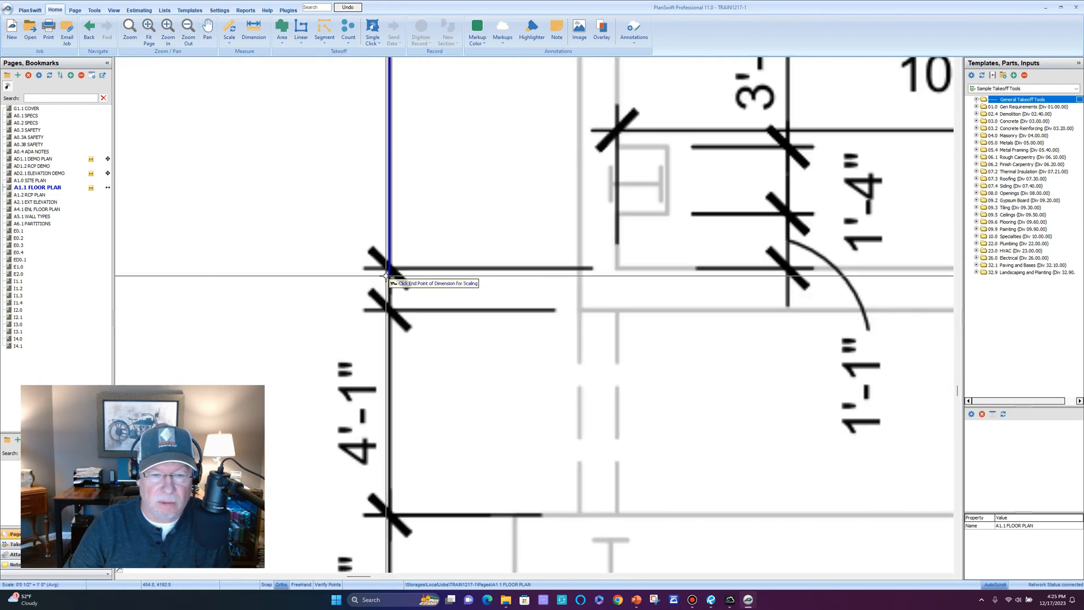
click(395, 259)
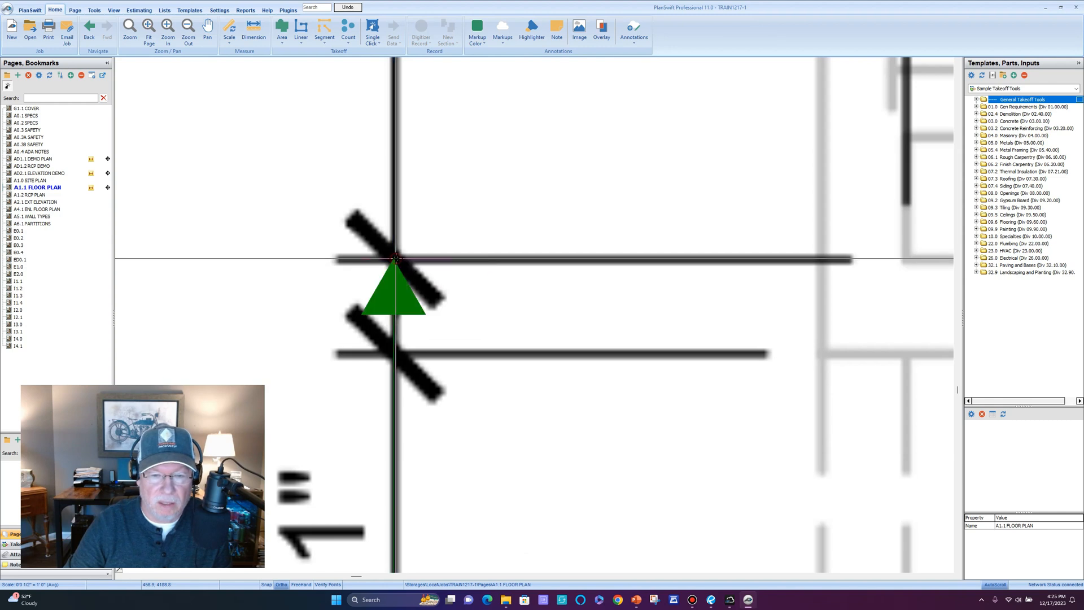
scroll(395, 258, down, 6)
scroll(439, 247, down, 2)
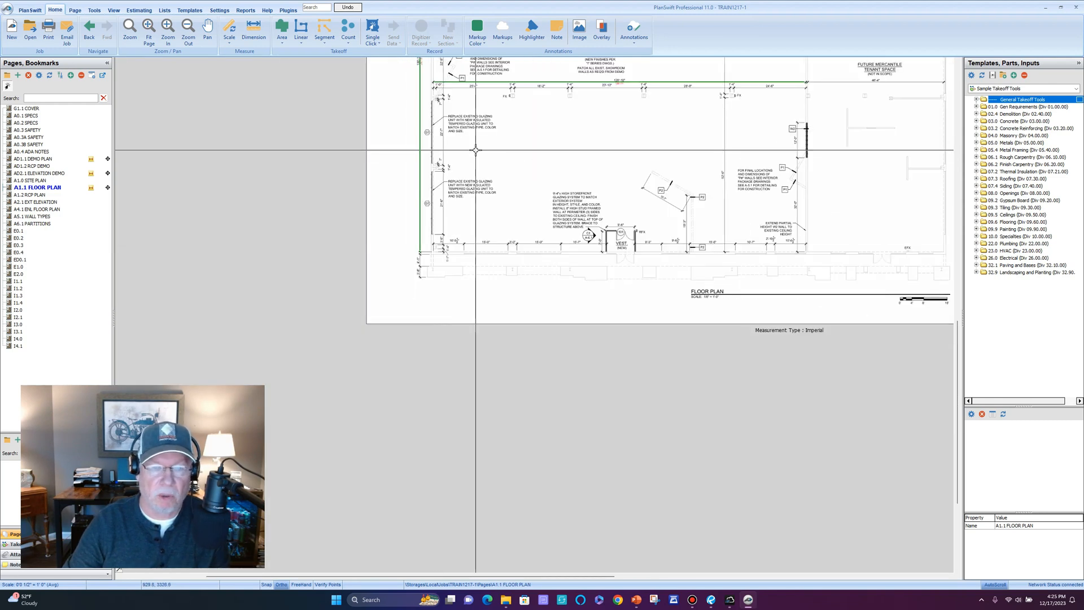
drag(475, 148, 465, 287)
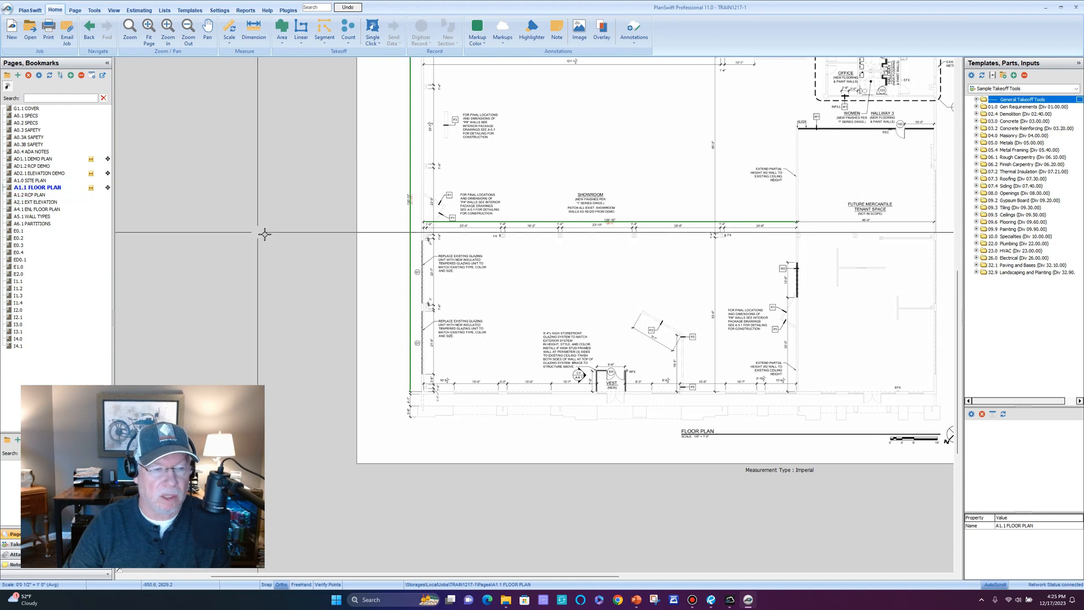
scroll(538, 260, down, 1)
mouse_move(610, 273)
mouse_down()
mouse_move(459, 304)
mouse_move(451, 317)
mouse_up()
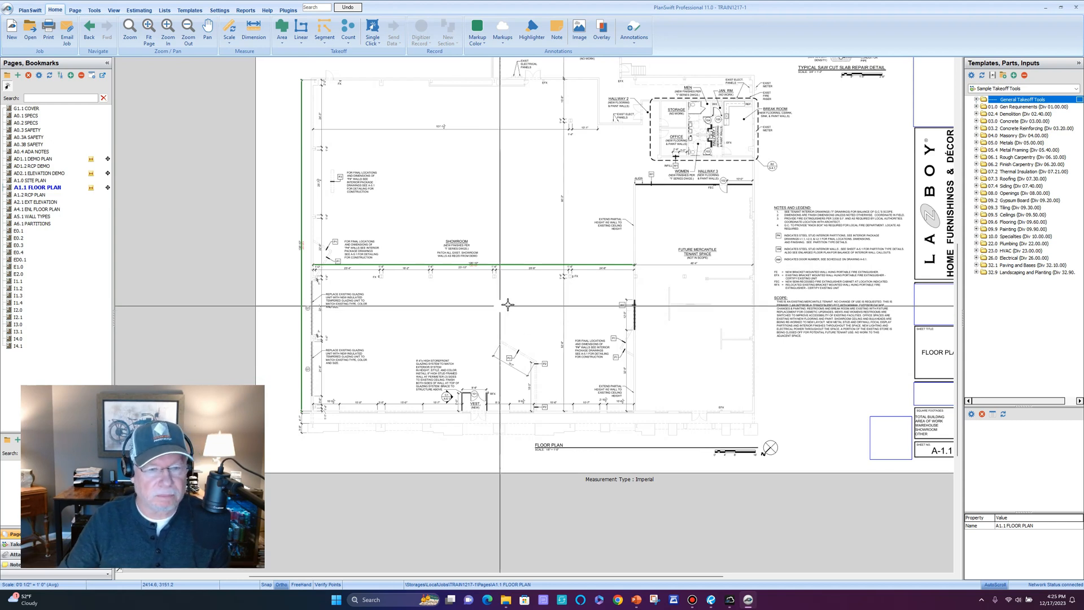
drag(557, 303, 505, 331)
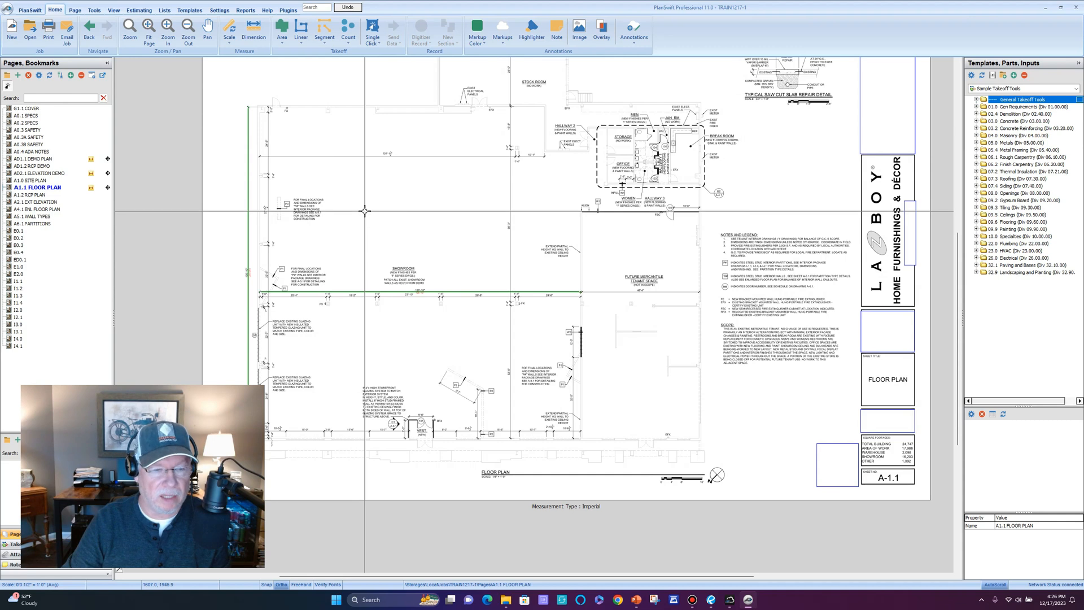
mouse_move(343, 190)
mouse_down()
mouse_move(378, 187)
mouse_move(353, 182)
mouse_up()
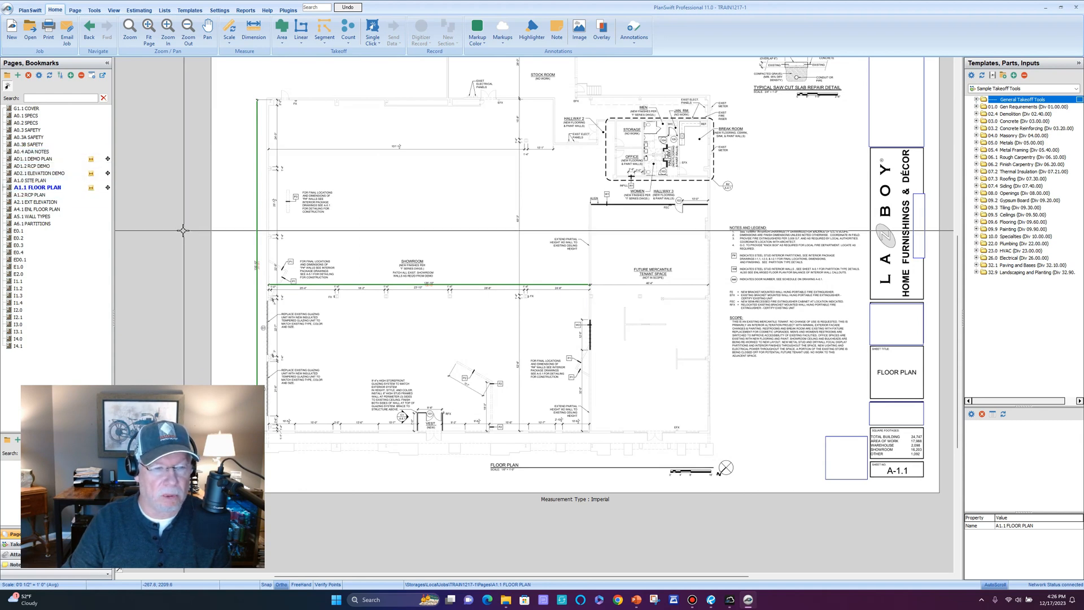
Flip through sheets A0.4 and AD1.2, drawing a test highlight box beside the stock room.
click(37, 151)
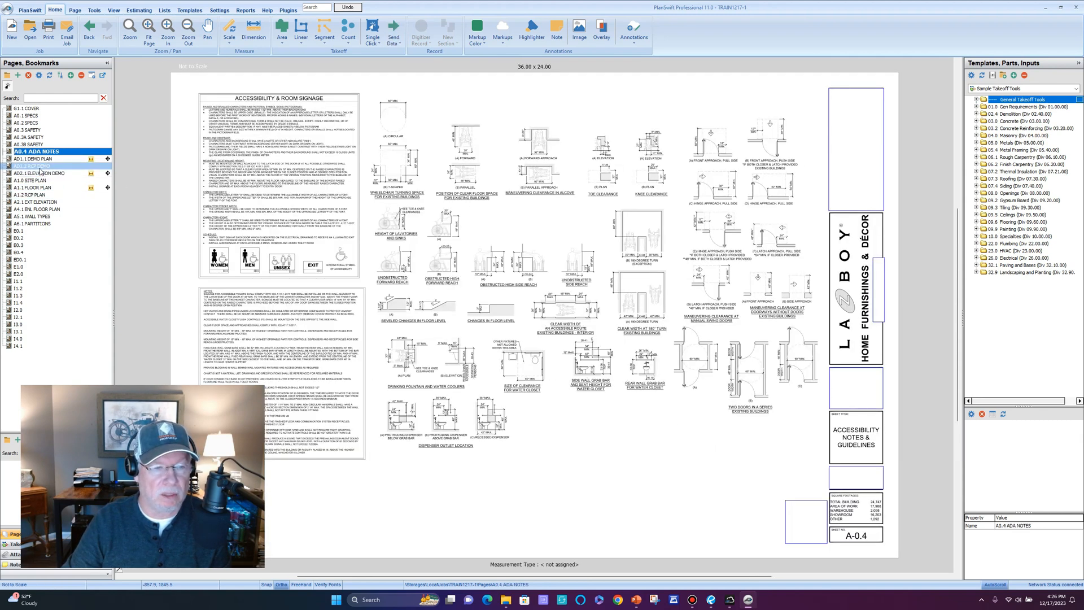
click(37, 165)
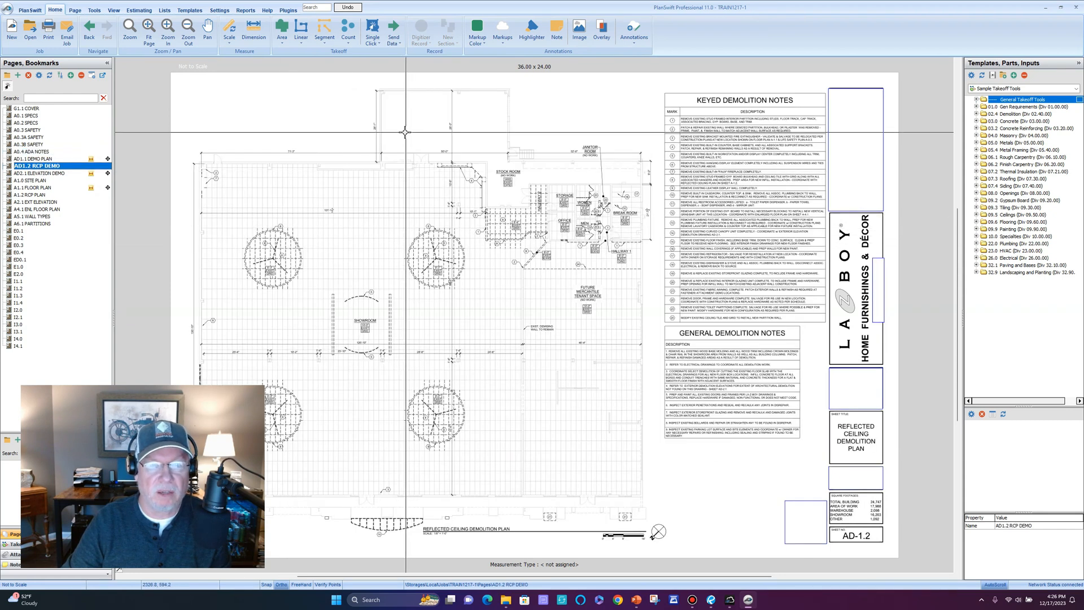
click(532, 30)
mouse_move(388, 185)
mouse_down()
mouse_move(497, 222)
mouse_move(543, 221)
mouse_up()
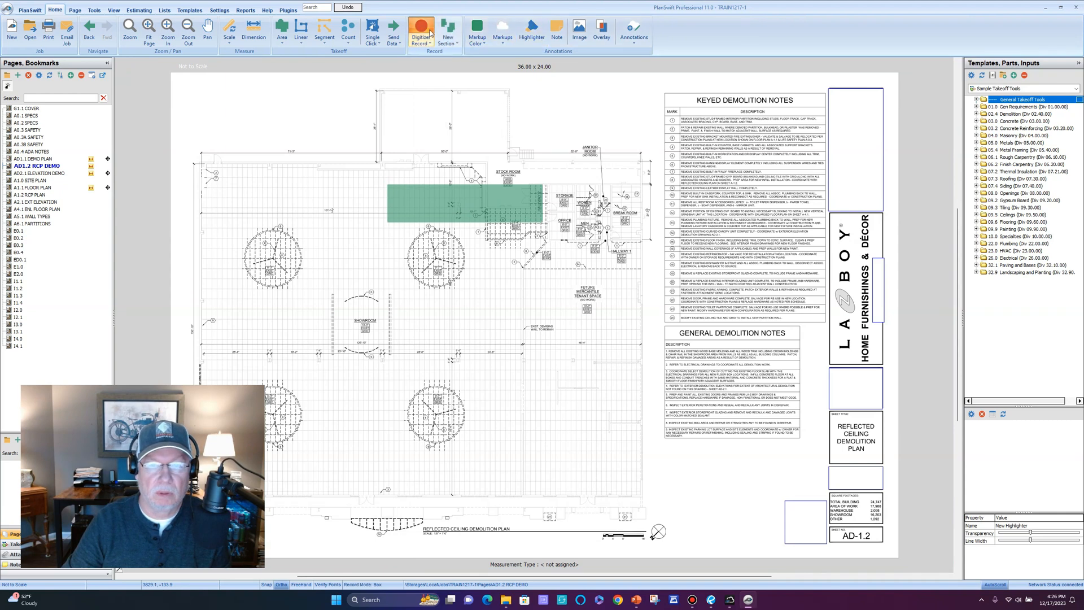
key(Escape)
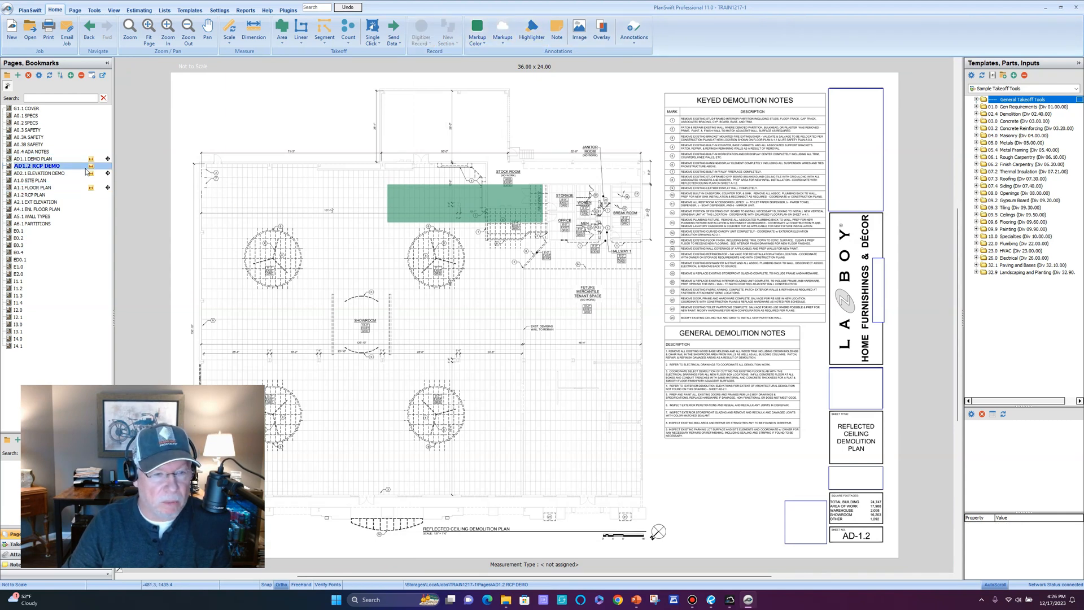
Delete the test highlight box and return to the AD1.1 DEMO PLAN sheet.
click(411, 203)
key(Delete)
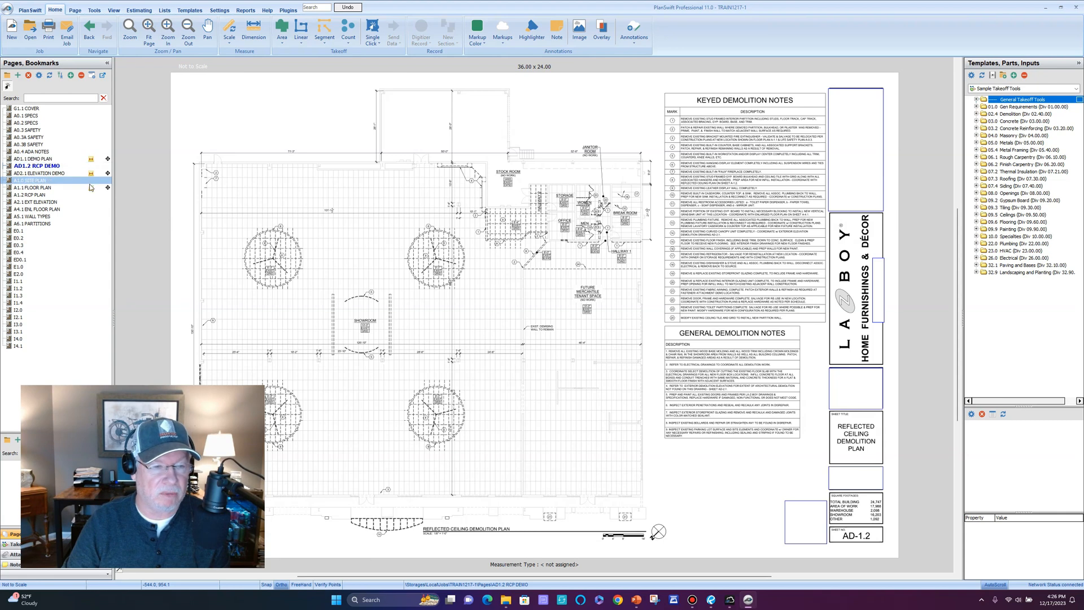
mouse_move(334, 295)
mouse_down()
mouse_move(351, 273)
mouse_move(397, 253)
mouse_move(388, 275)
mouse_up()
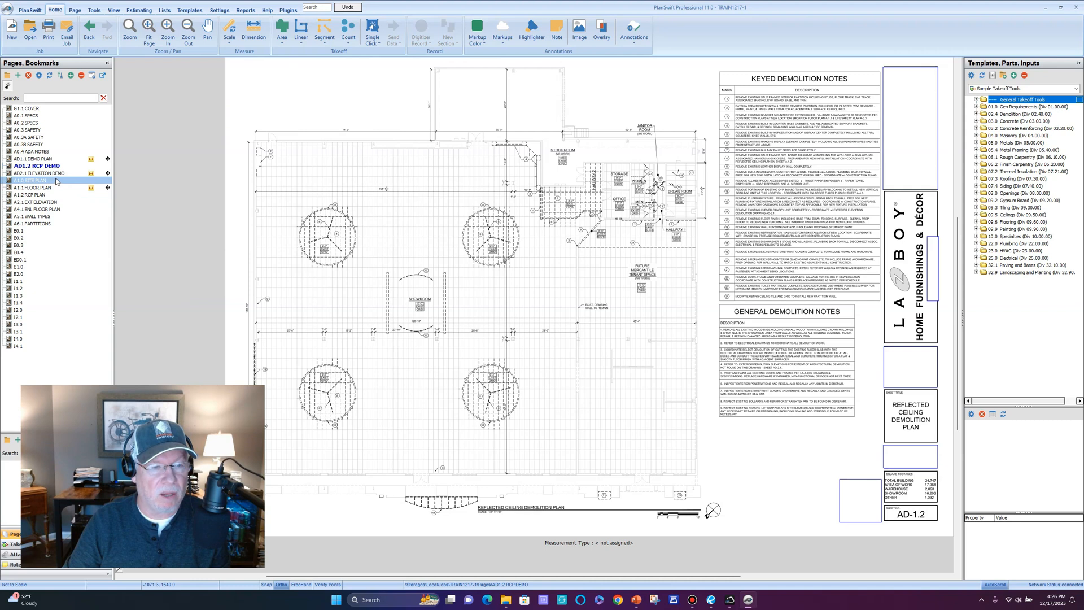
click(57, 159)
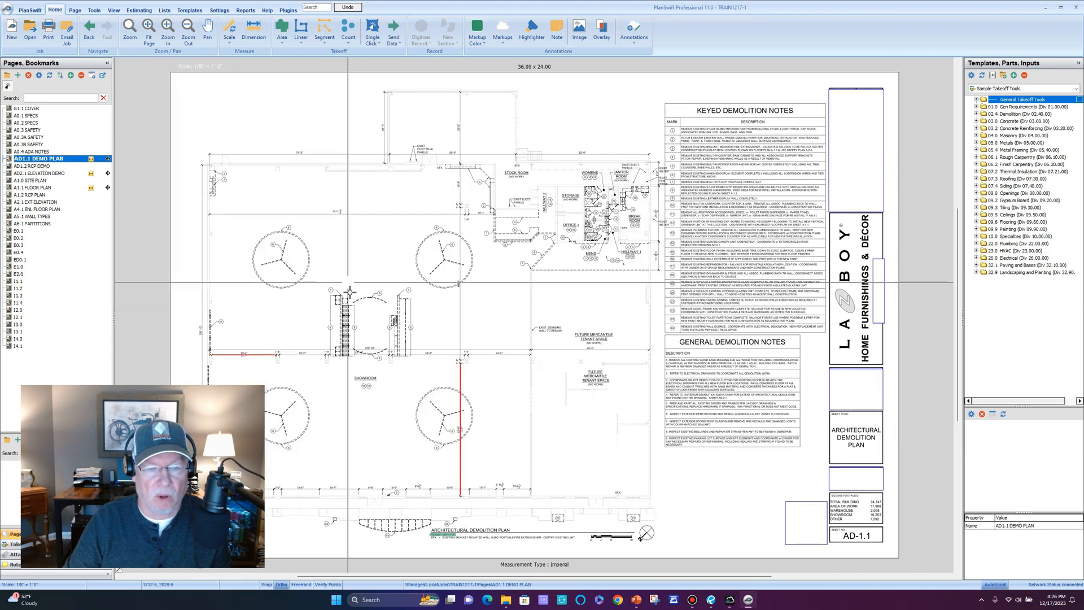